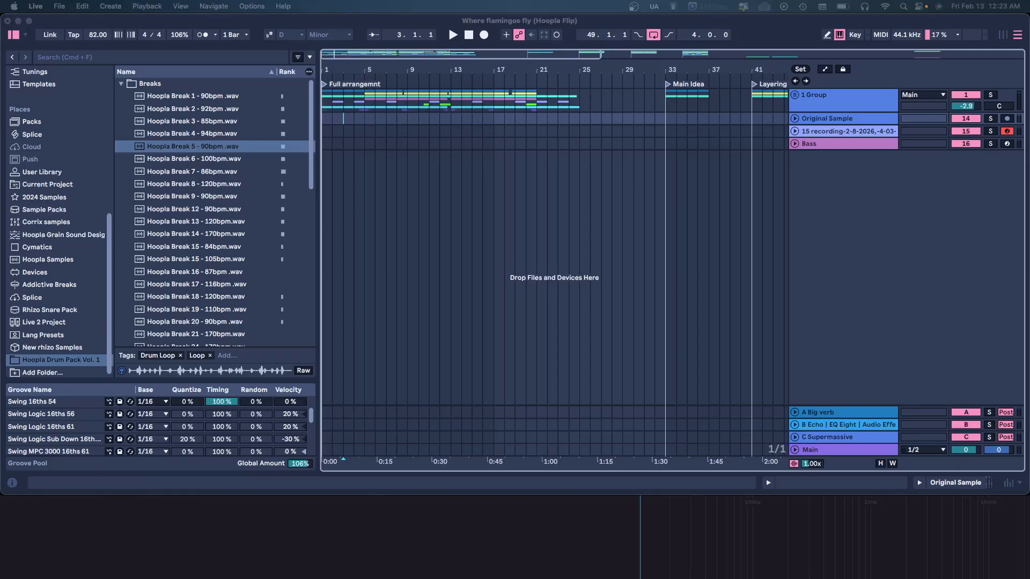
Step: Play the full arrangement from bar 3, and inspect the section markers through to the final ear candy and scratches group
left_click(345, 152)
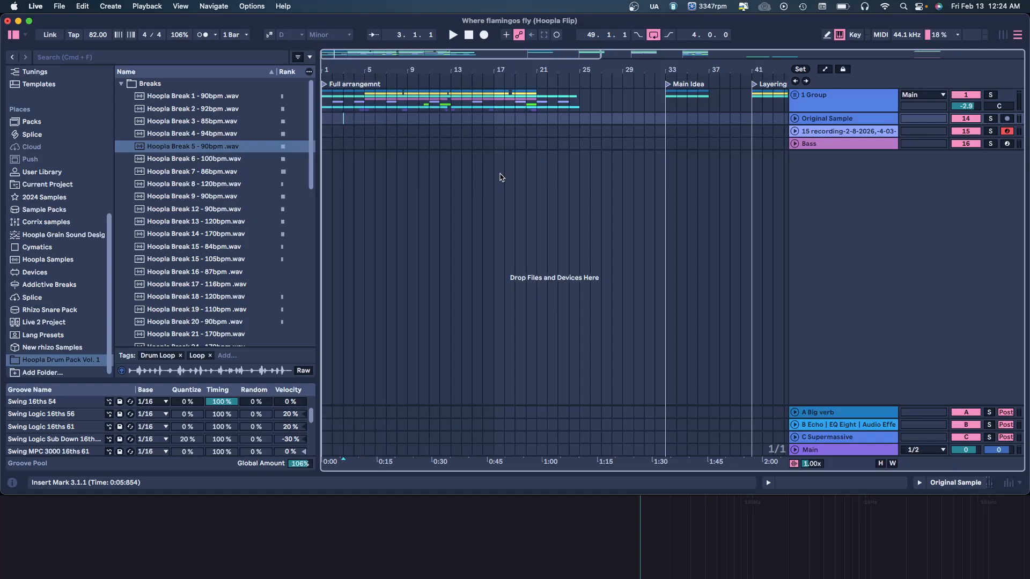
key("space")
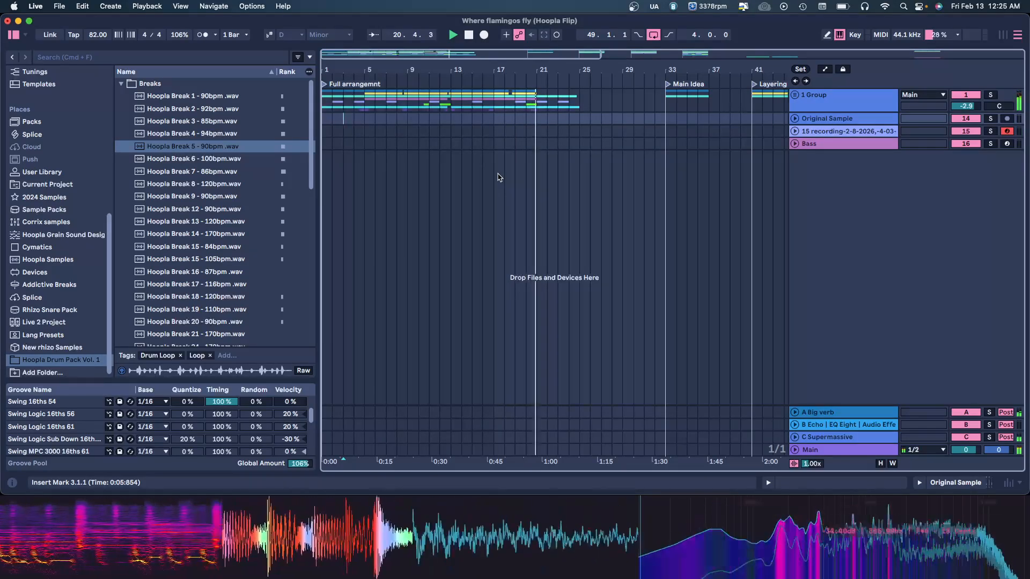
left_click(646, 173)
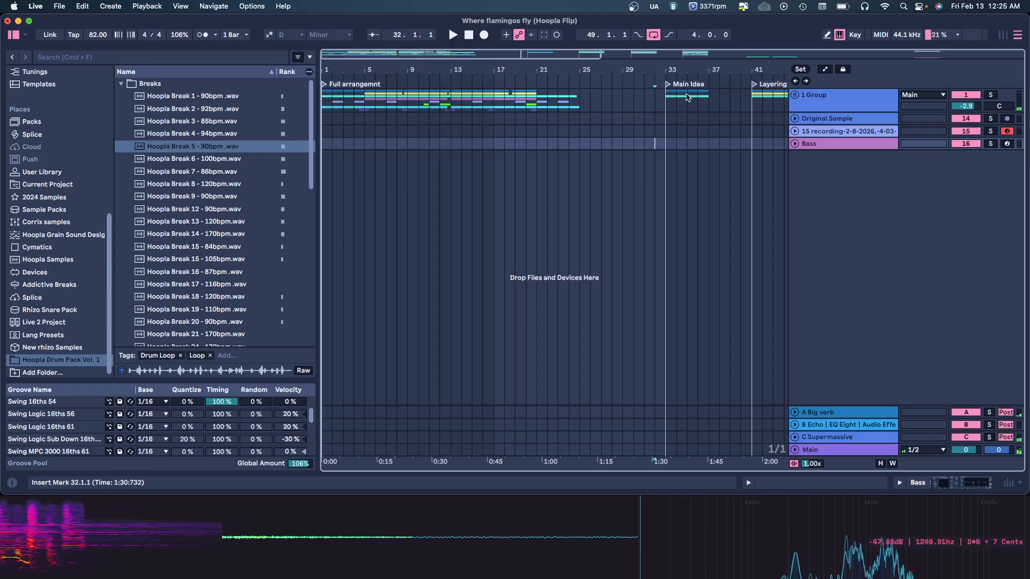
left_click_drag(637, 64, 637, 42)
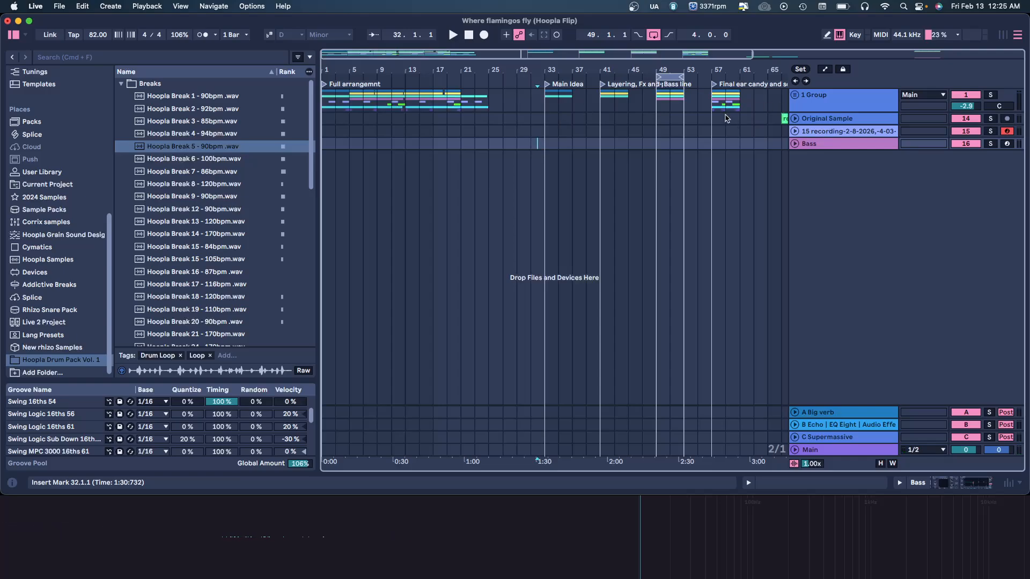
left_click(721, 102)
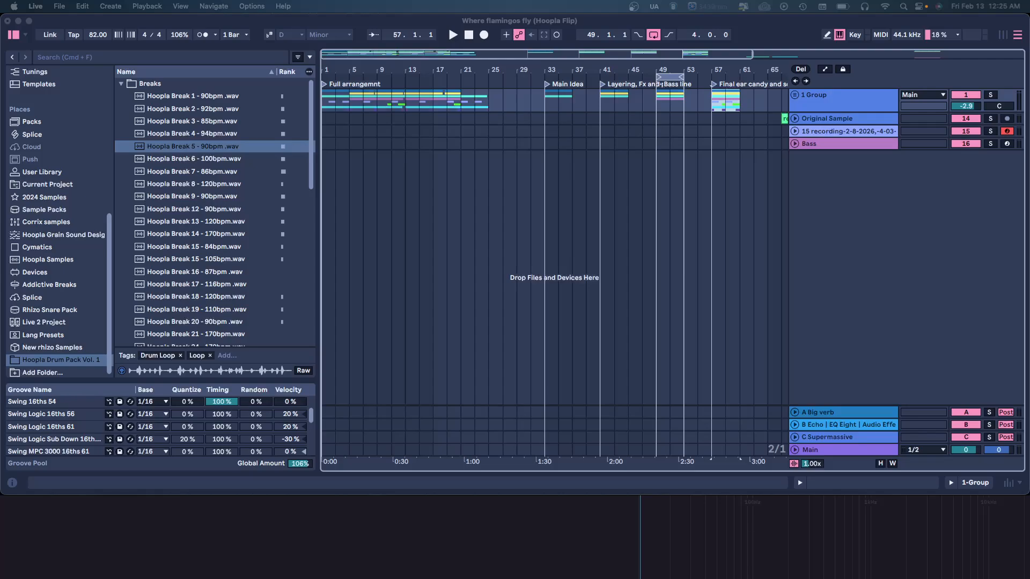
Step: Switch to Samplette in Chrome and set the Genre filter to Jazz
left_click_drag(399, 360, 325, 18)
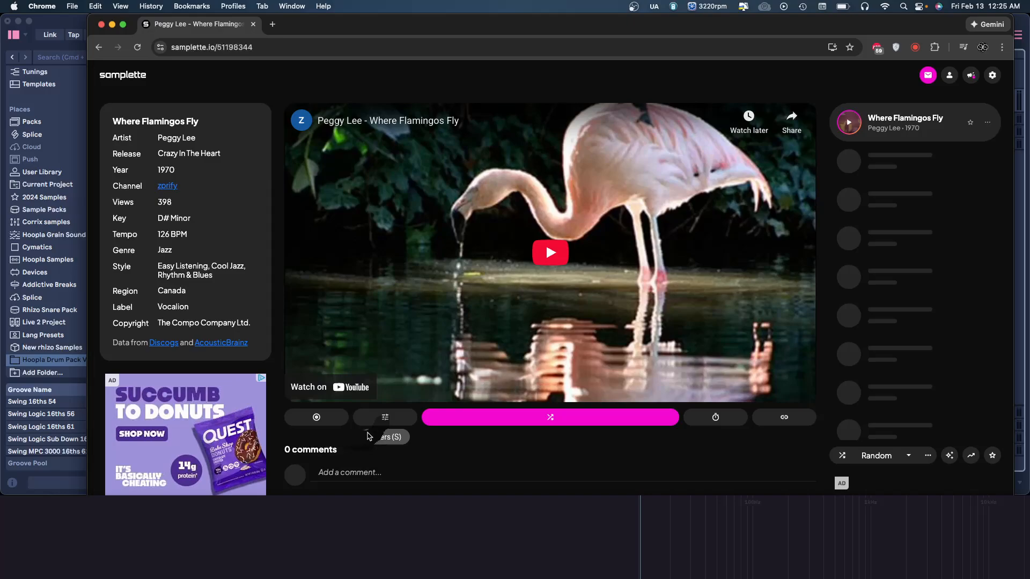
left_click(382, 420)
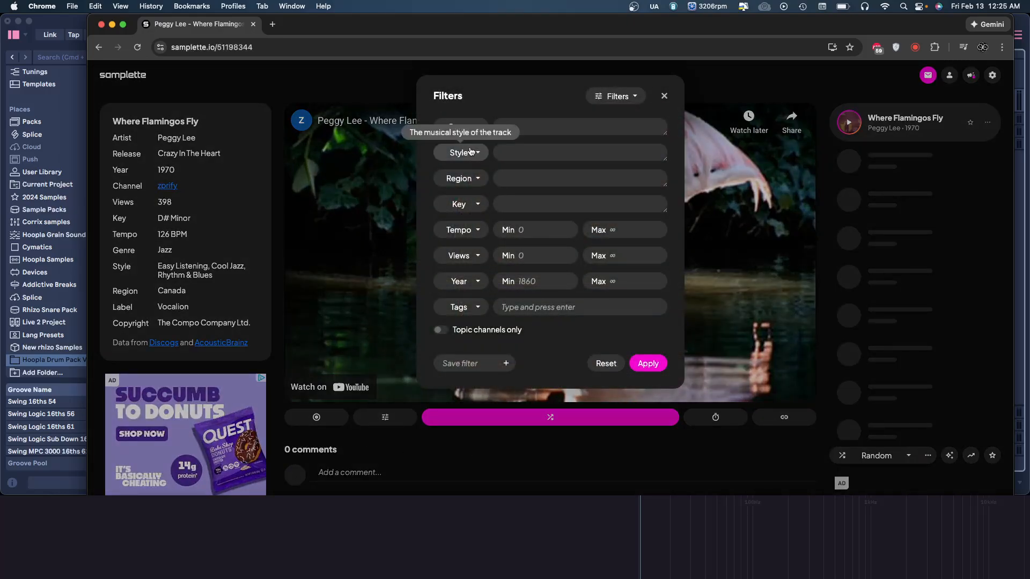
left_click(471, 128)
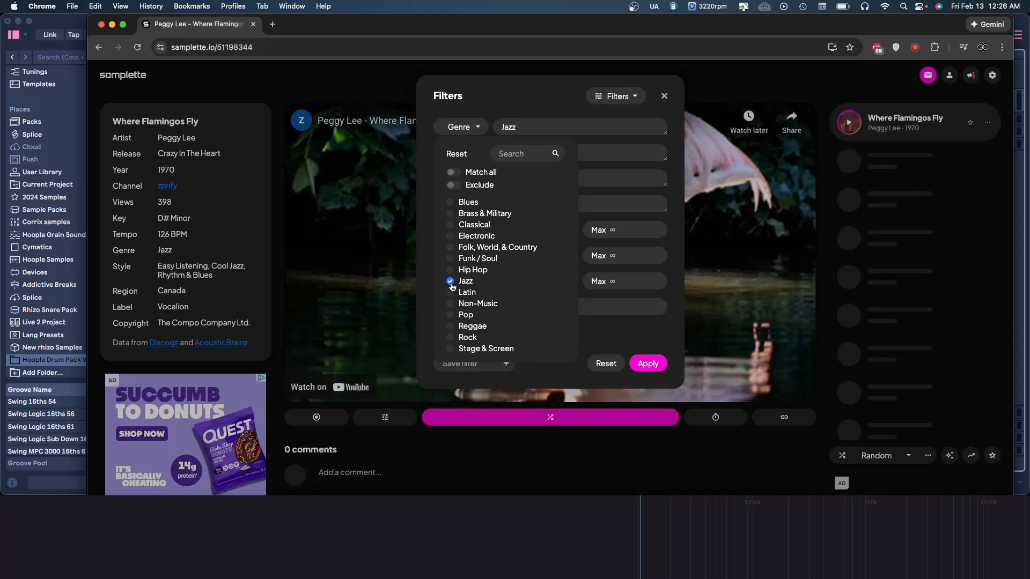
left_click(524, 375)
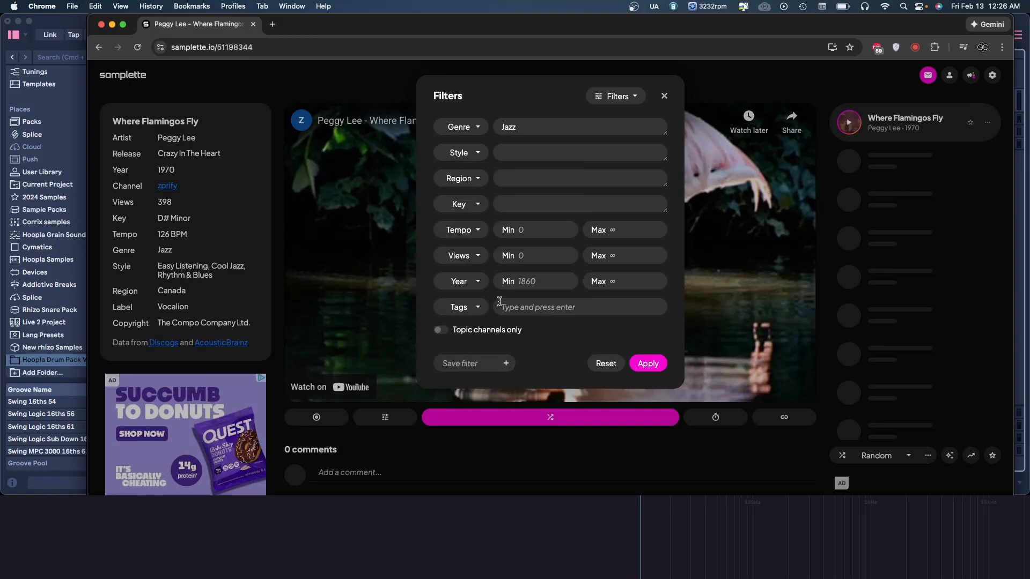
Step: Limit the Year filter to 1950 through 1986 and apply the filters
left_click(498, 280)
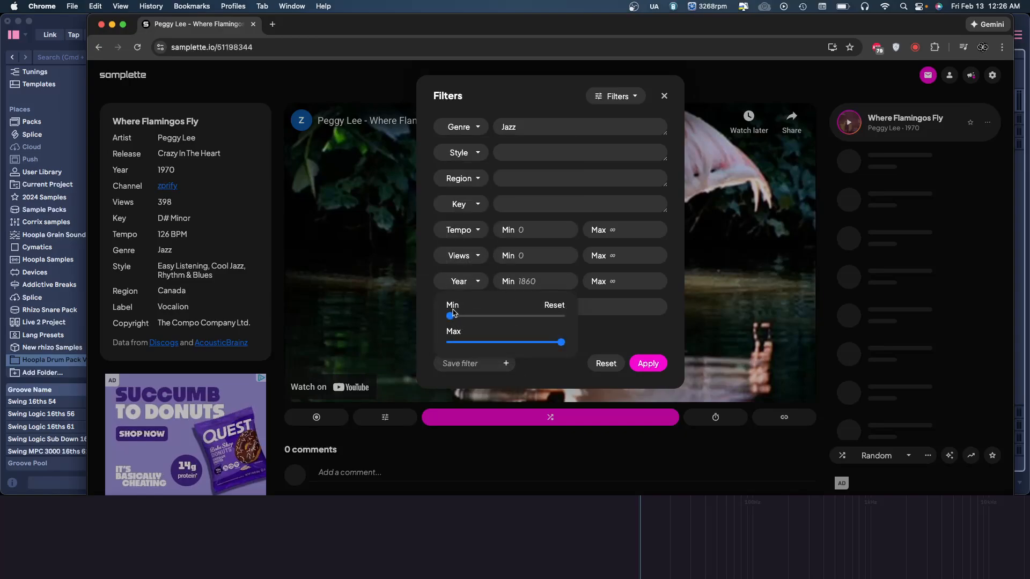
left_click(455, 317)
left_click_drag(456, 317, 512, 317)
left_click_drag(558, 342, 530, 343)
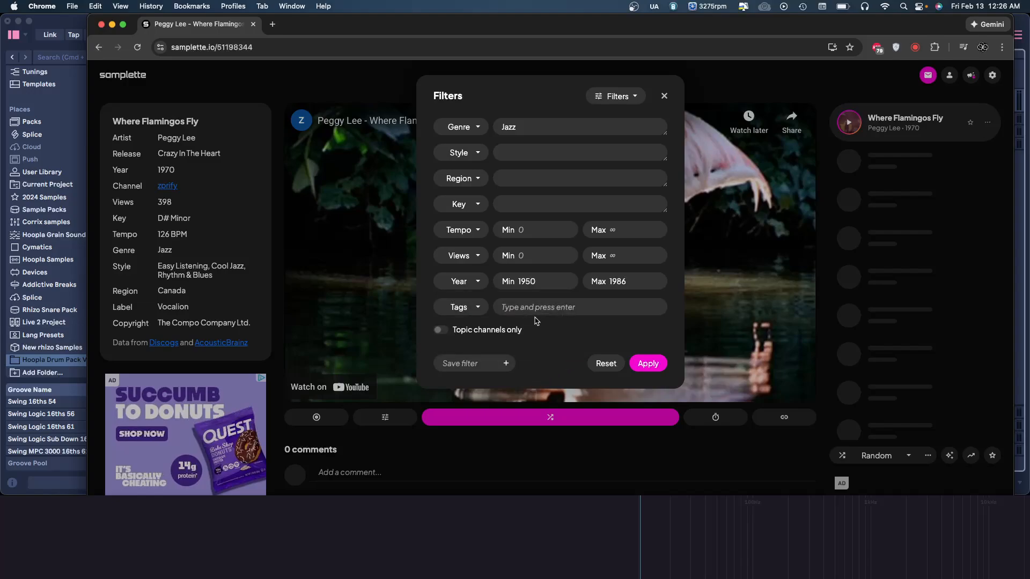
left_click(648, 364)
Step: Shuffle through three random filtered tracks, pausing the first and last ones and dismissing the related video suggestions
left_click(557, 418)
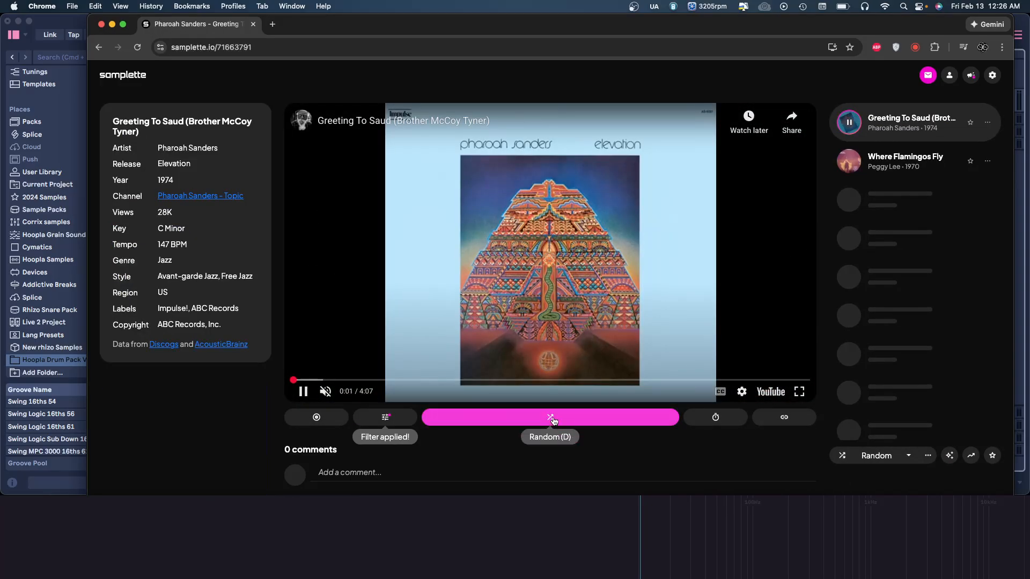
left_click(547, 399)
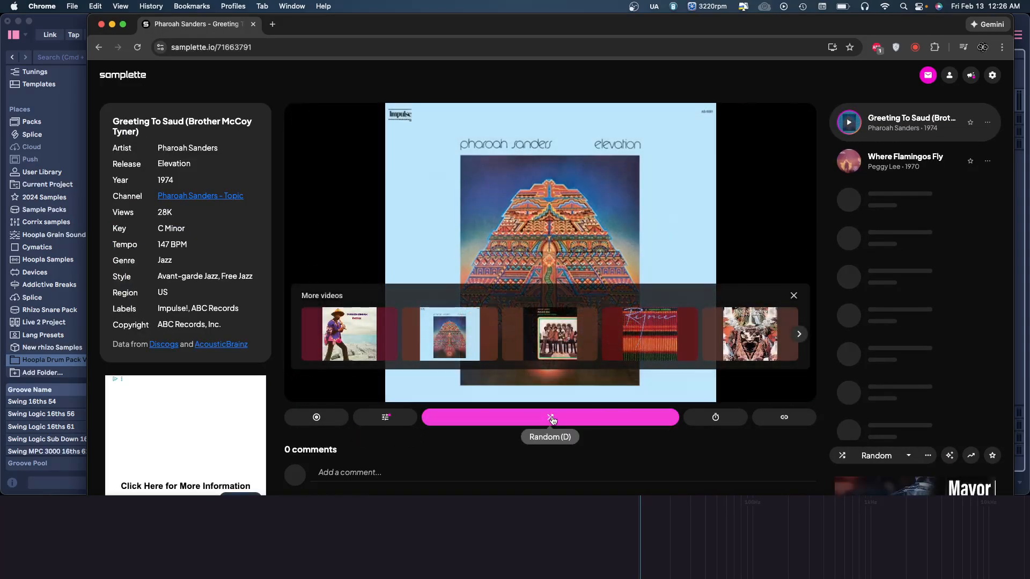
left_click(558, 417)
left_click(561, 416)
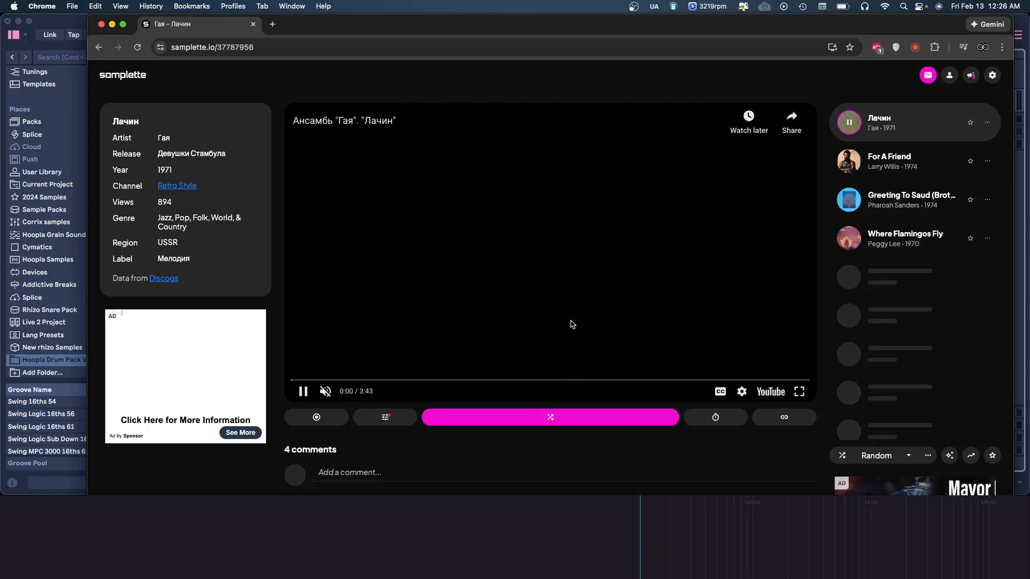
left_click(561, 302)
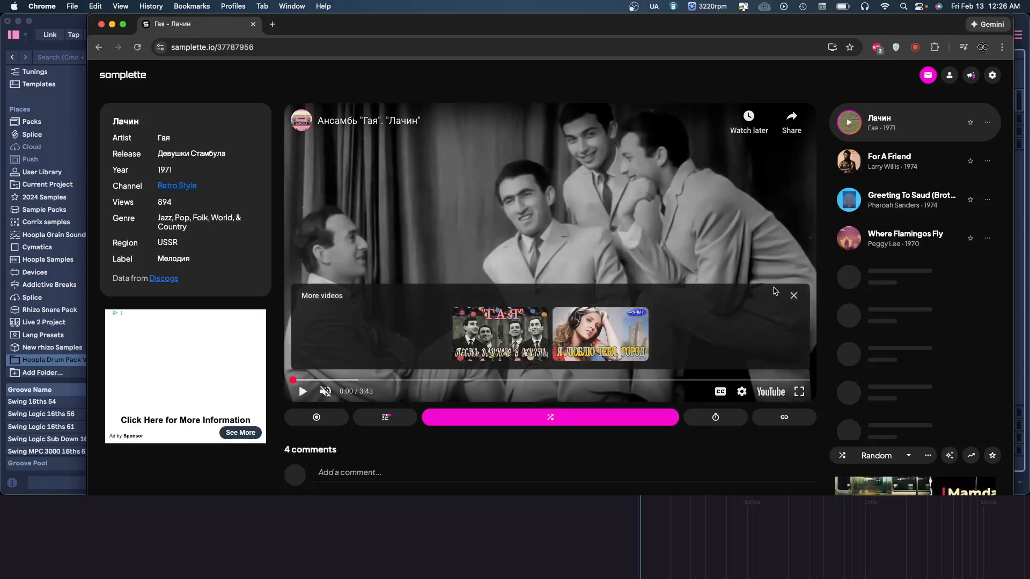
left_click(794, 295)
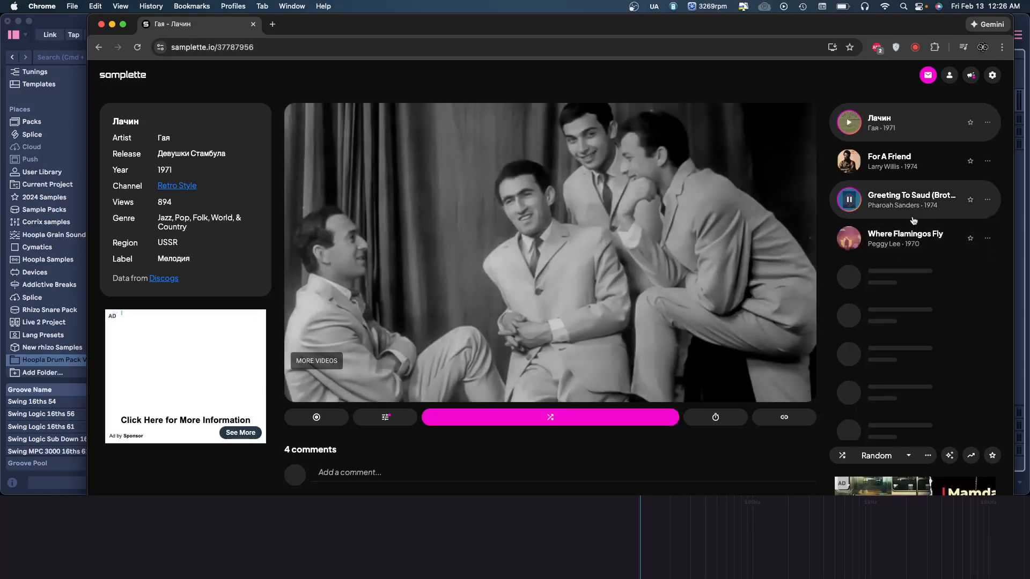
Step: Reload Where Flamingos Fly from the track history and open the Sample recording extension
left_click(917, 240)
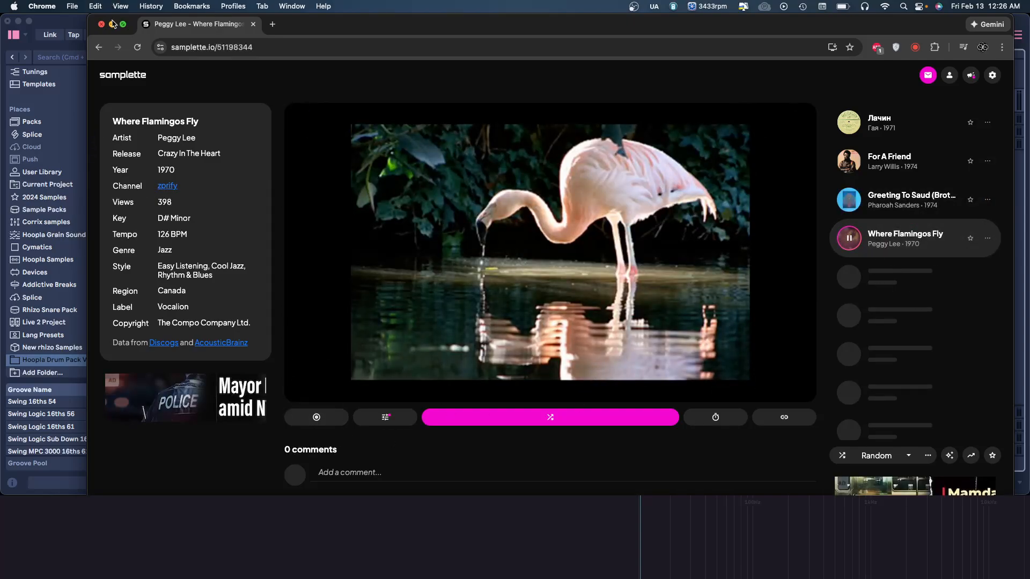
left_click_drag(871, 29, 834, 29)
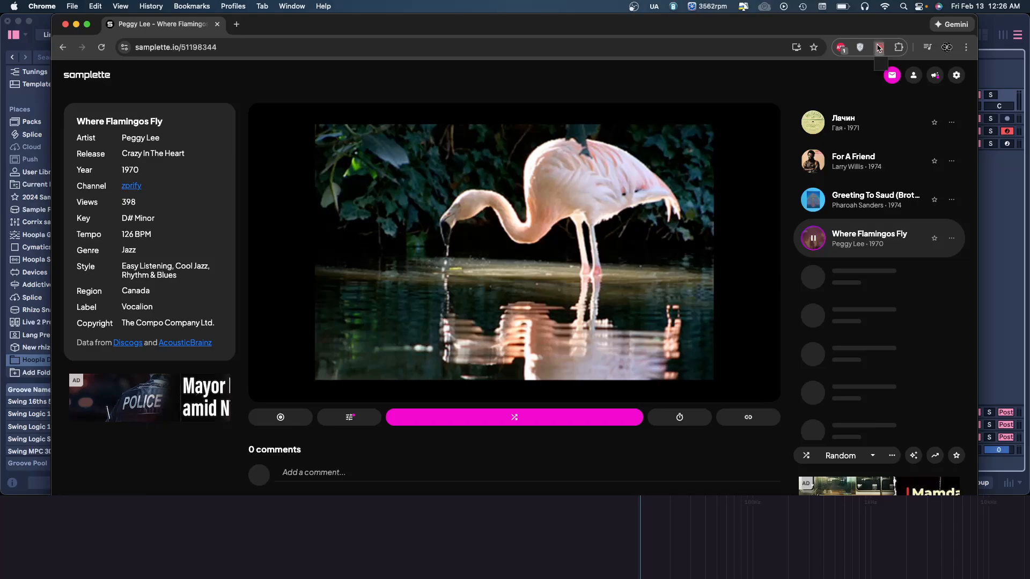
left_click(879, 48)
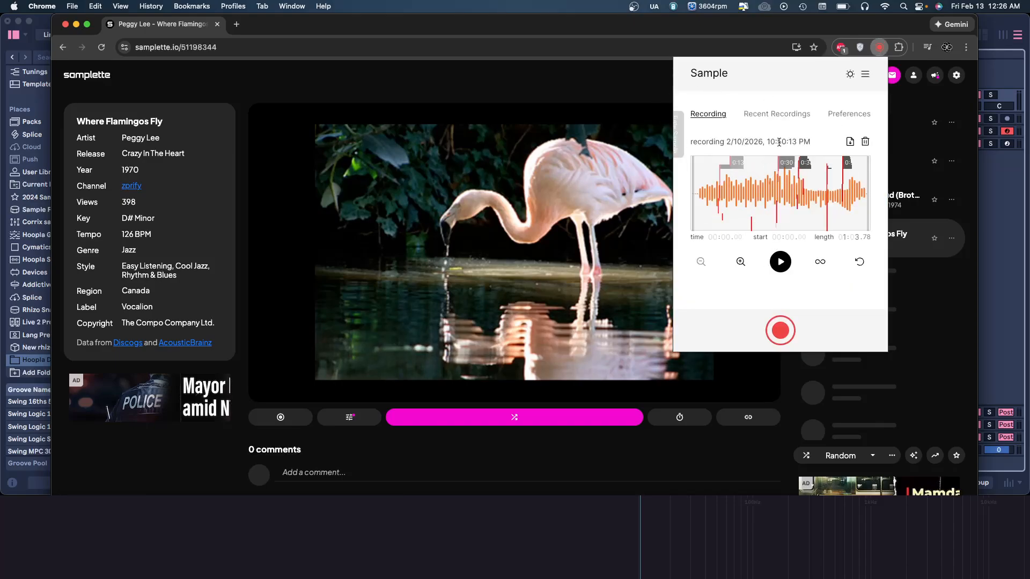
left_click_drag(308, 25, 321, 20)
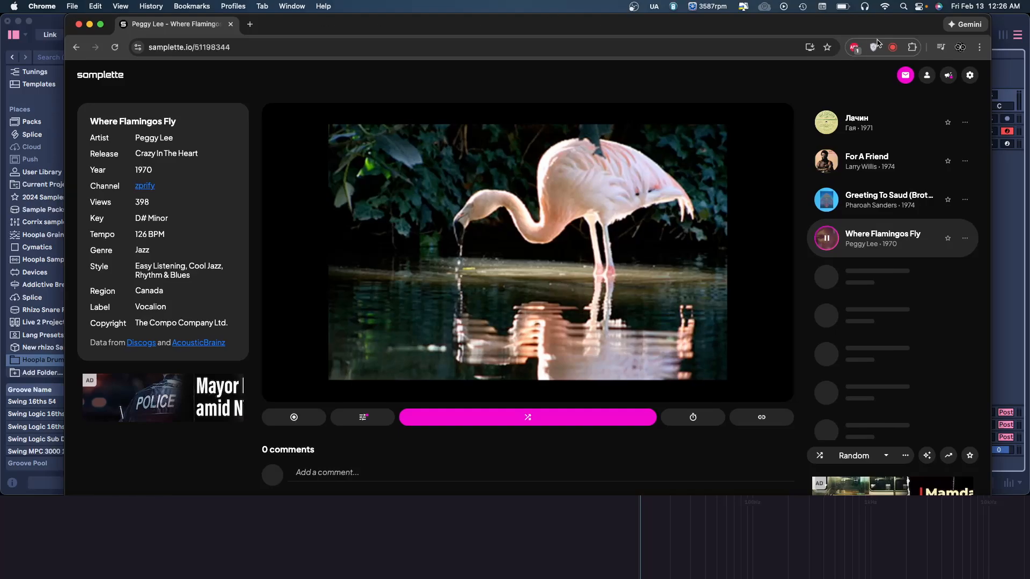
left_click(889, 49)
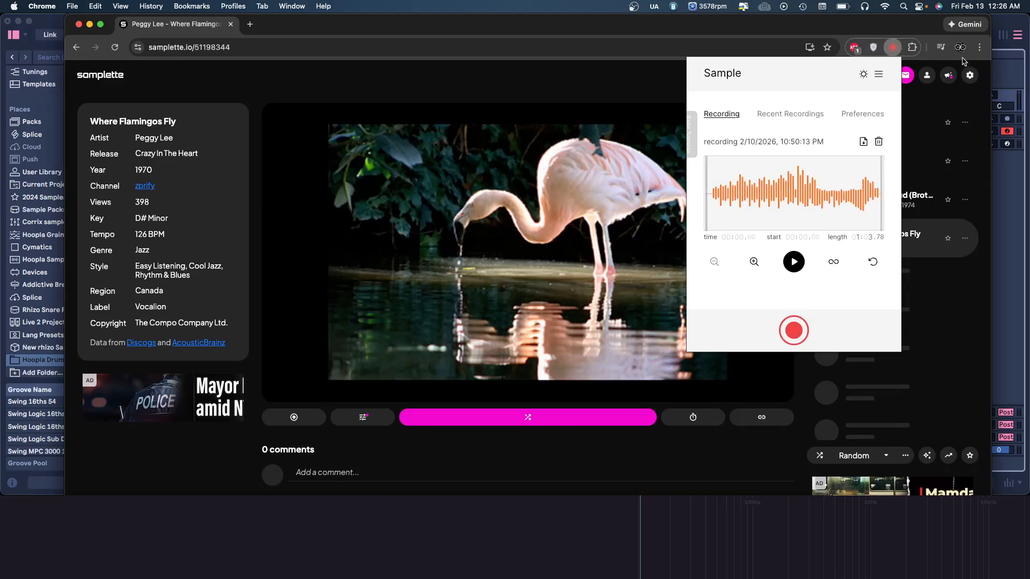
Step: Open Chrome's download history to view the saved sample recordings and minimize the browser window
left_click(979, 48)
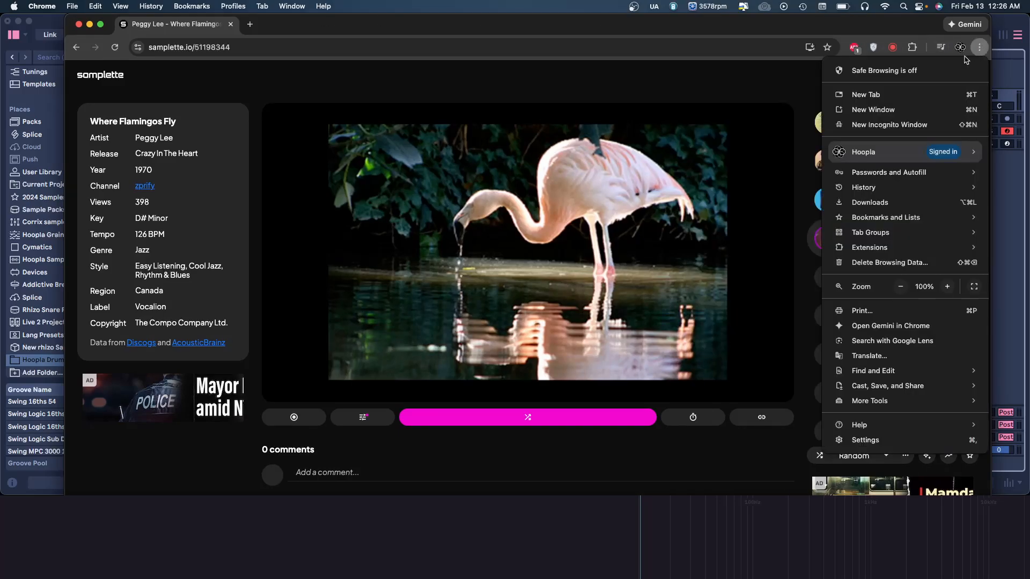
left_click(875, 202)
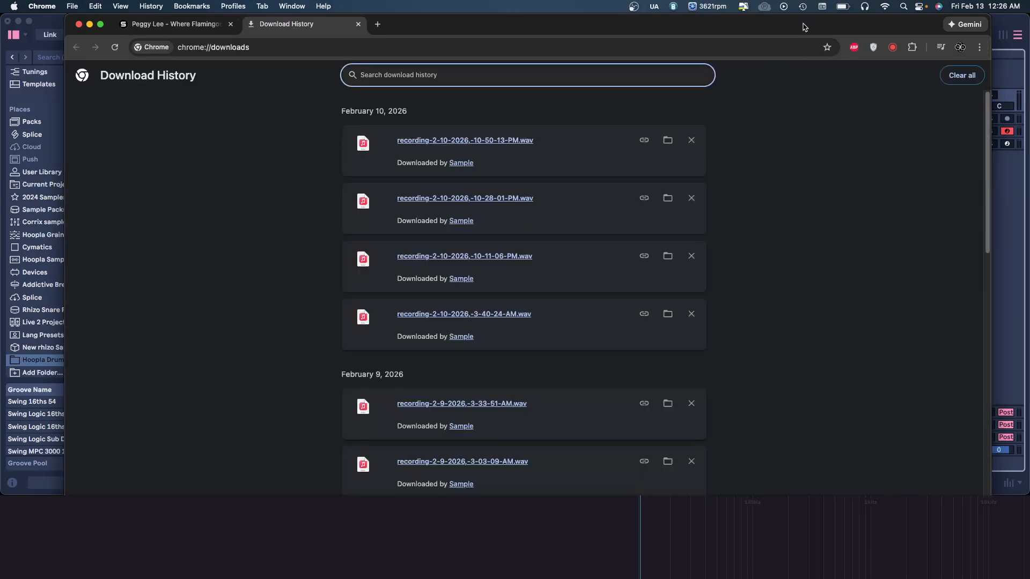
left_click(90, 24)
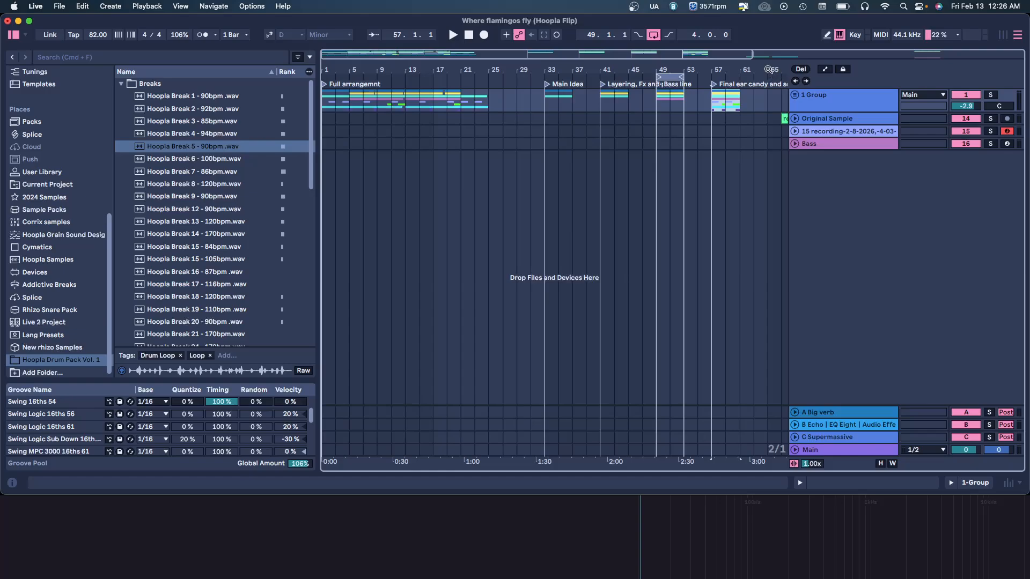
Step: In Ableton Live, unfold the Original Sample track to show the waveforms of its two recordings
left_click_drag(769, 69, 634, 61)
left_click(654, 121)
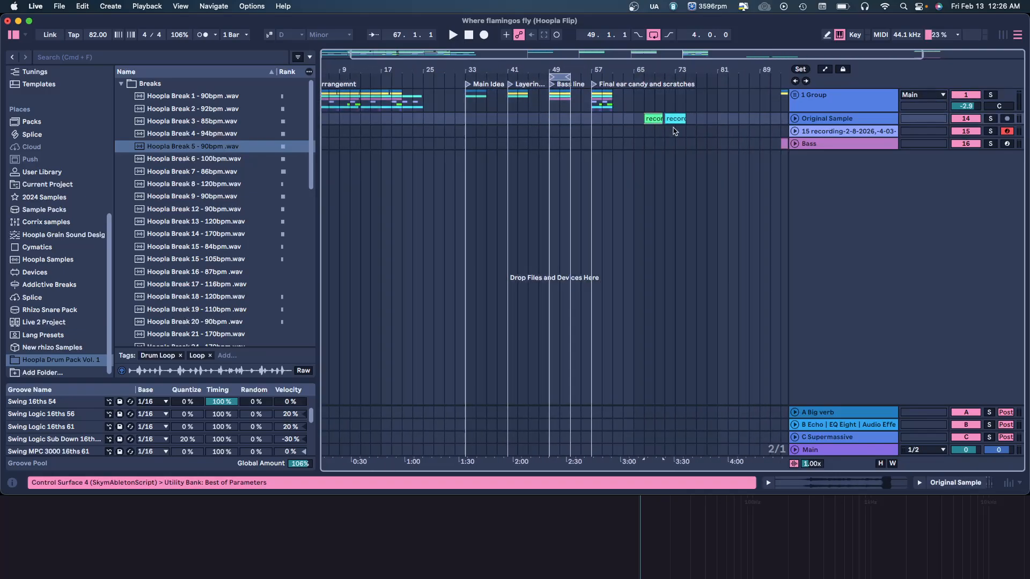
left_click(797, 120)
left_click(651, 147)
mouse_move(663, 68)
left_mouse_down()
mouse_move(658, 88)
mouse_move(636, 92)
left_mouse_up()
Step: Insert two new MIDI tracks below the Bass track
right_click(800, 282)
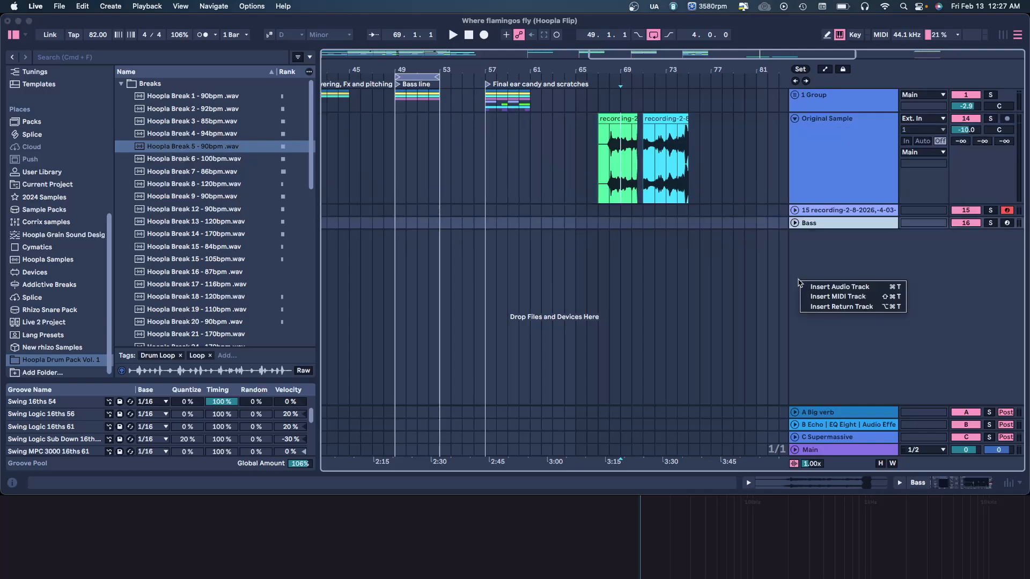
left_click(826, 297)
left_click(826, 240)
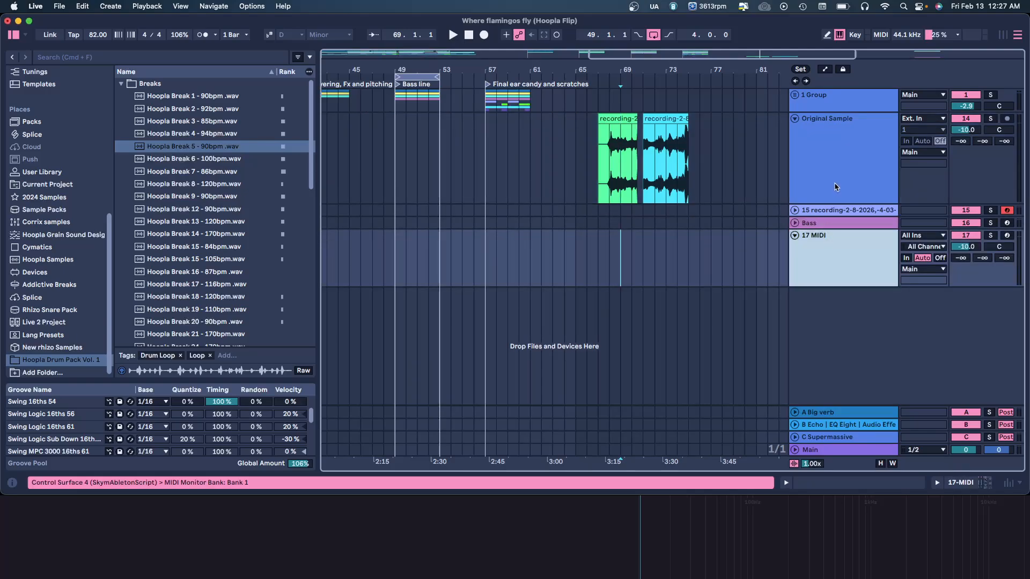
right_click(826, 235)
left_click(836, 265)
left_click(812, 181)
Step: Fold both new MIDI tracks and show the device chain of the first one
left_click(796, 235)
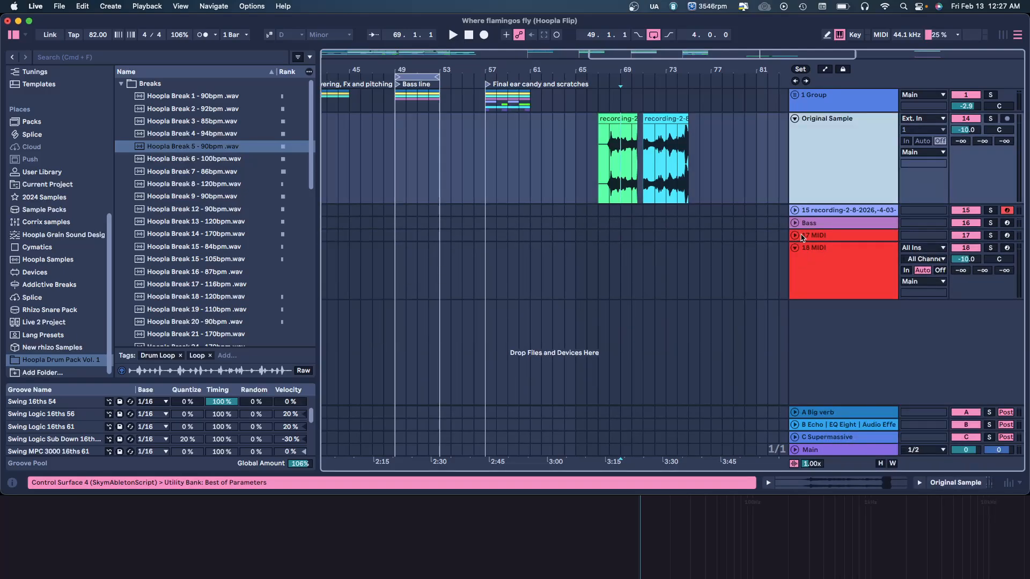
left_click(795, 247)
double_click(829, 236)
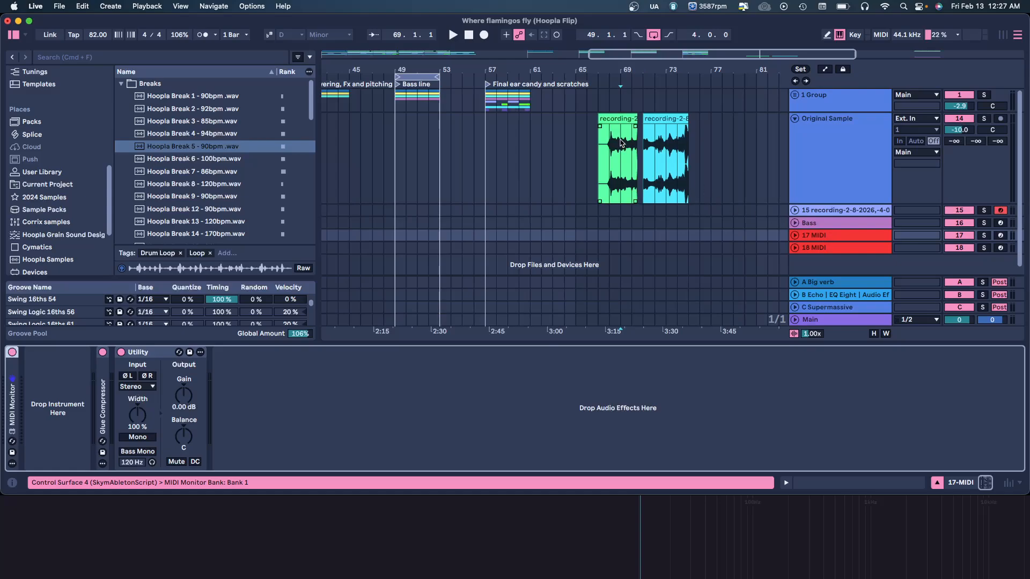
Step: Examine portions of both Original Sample recordings by marking time ranges, ending with 68.1.1 to 70.1.1 in the first recording
left_click_drag(626, 69, 609, 68)
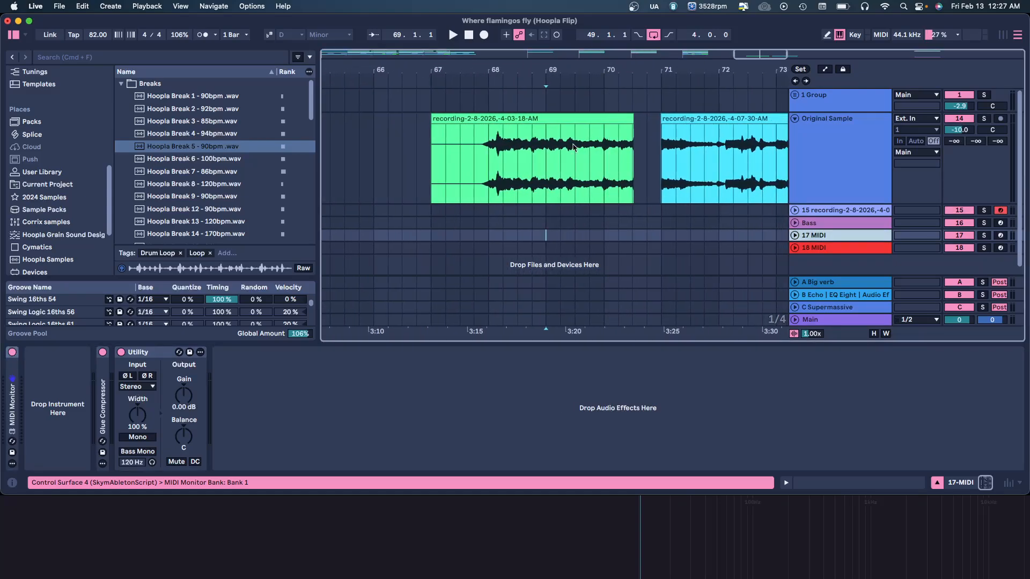
left_click_drag(631, 130, 517, 161)
left_click_drag(723, 69, 605, 48)
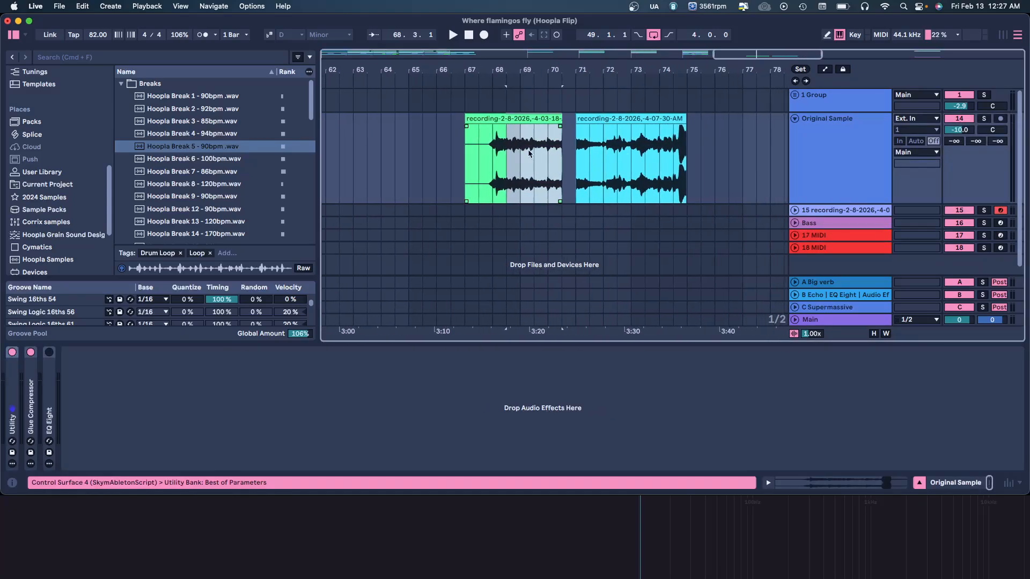
left_click_drag(604, 156, 617, 148)
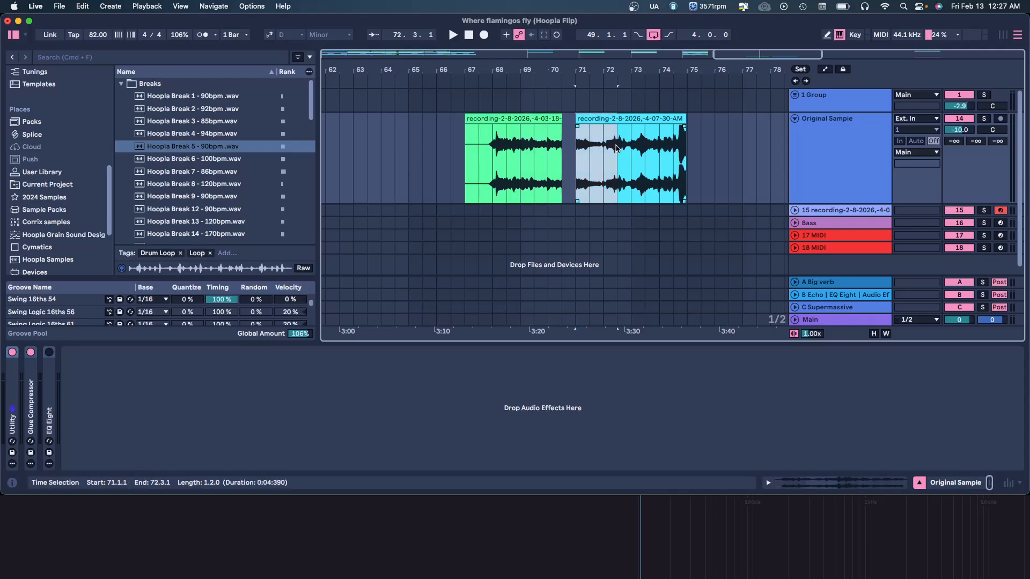
left_click(522, 122)
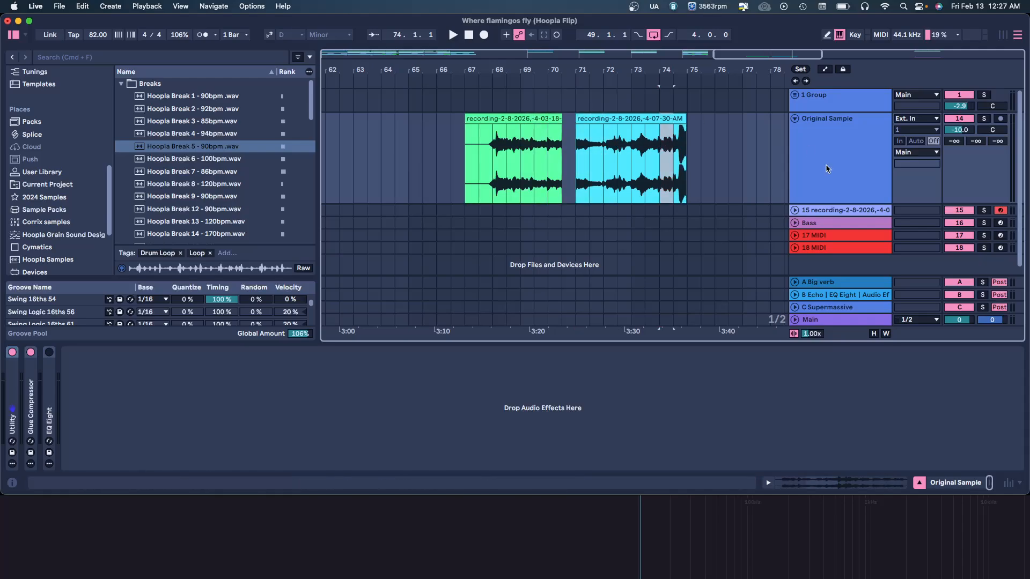
left_click_drag(503, 168, 527, 161)
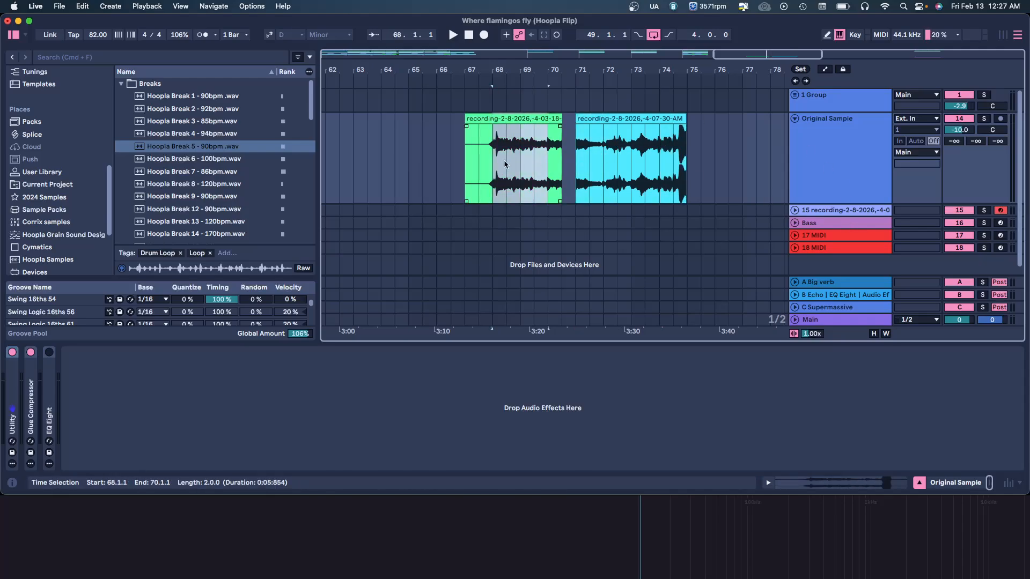
left_click_drag(486, 75, 492, 72)
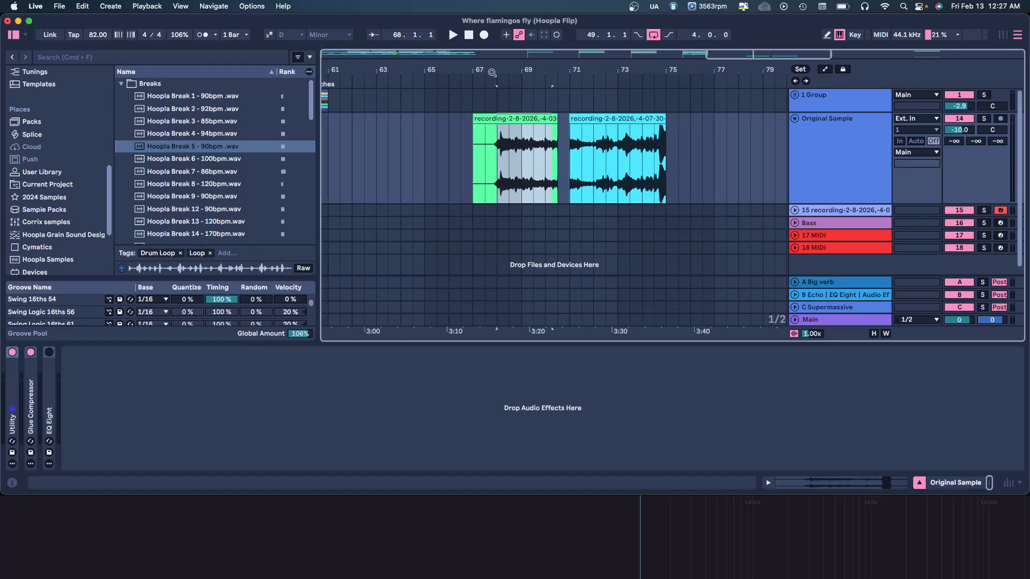
Step: Load the first Original Sample recording into Simpler on the first new MIDI track and move its start to about 0:04
left_click(822, 234)
left_click_drag(535, 137, 133, 412)
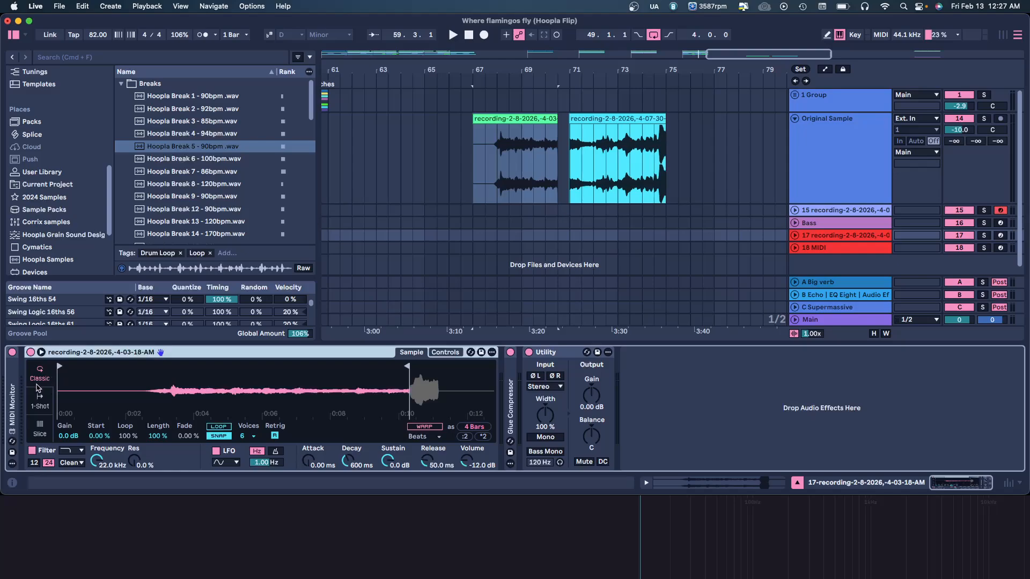
left_click_drag(61, 366, 215, 366)
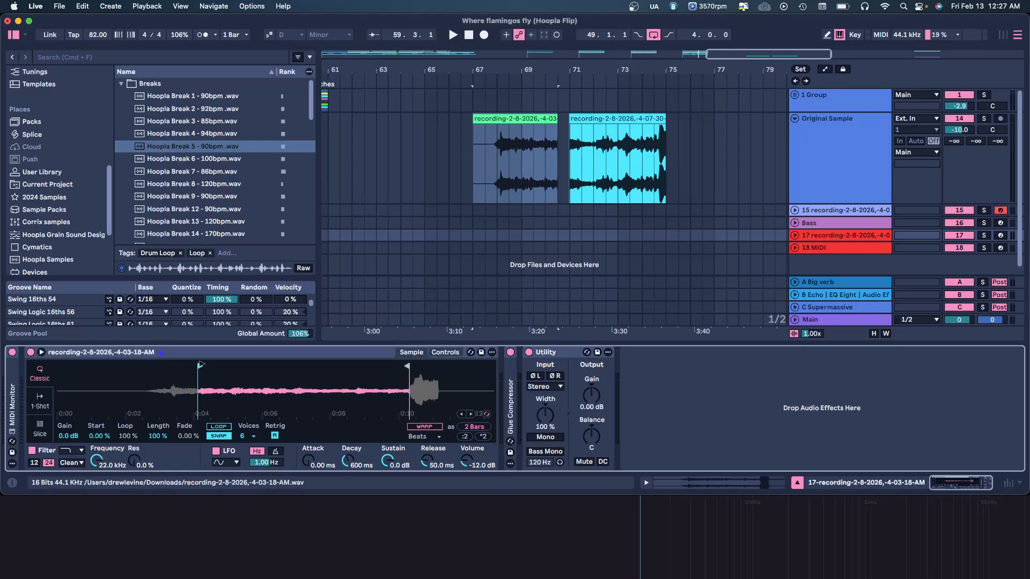
Step: Arm the new sampler track for recording and audition the sample in several octaves with the computer keyboard
left_click(876, 240)
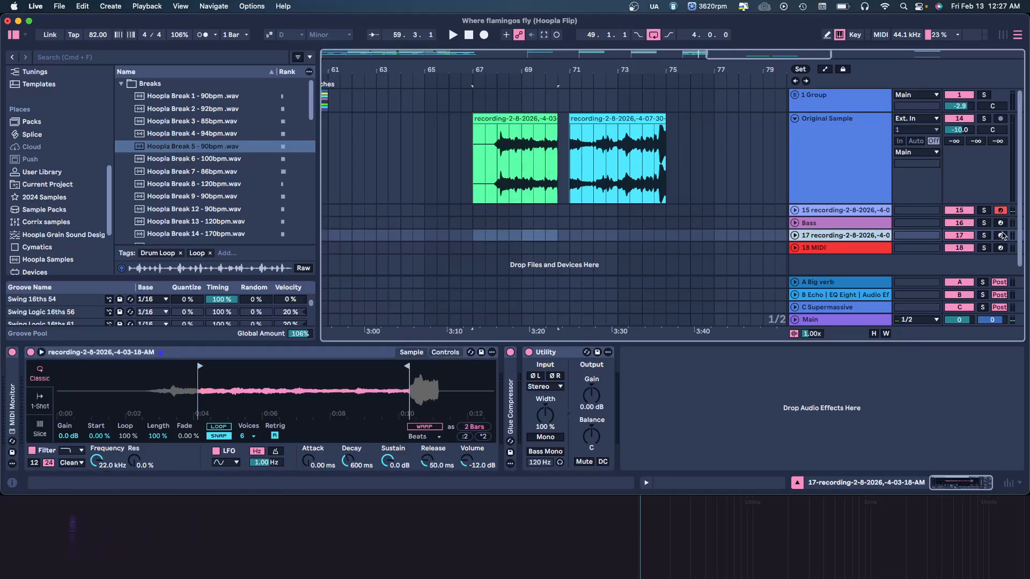
key("x")
key("a")
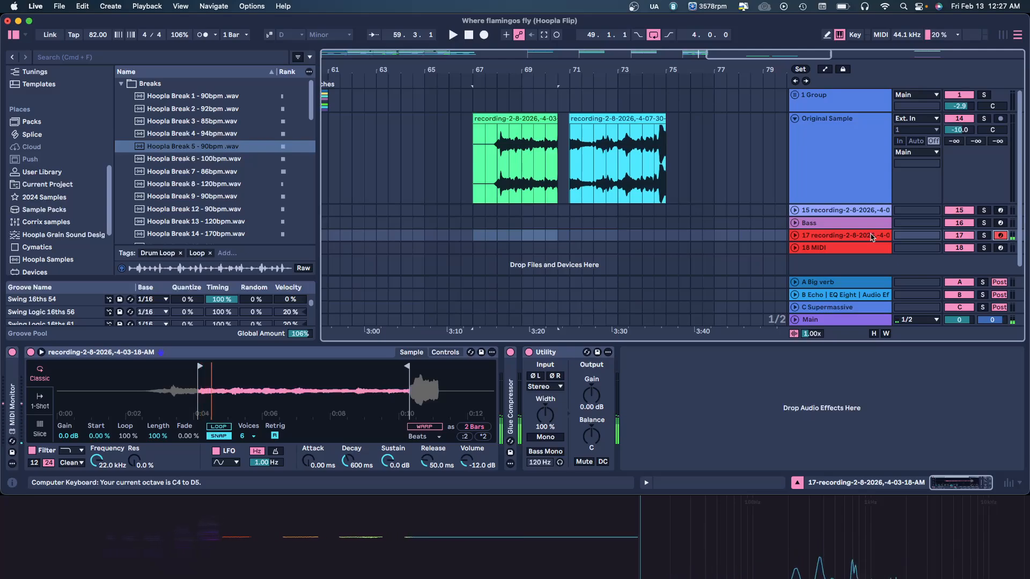
key("x")
key("x")
key("x")
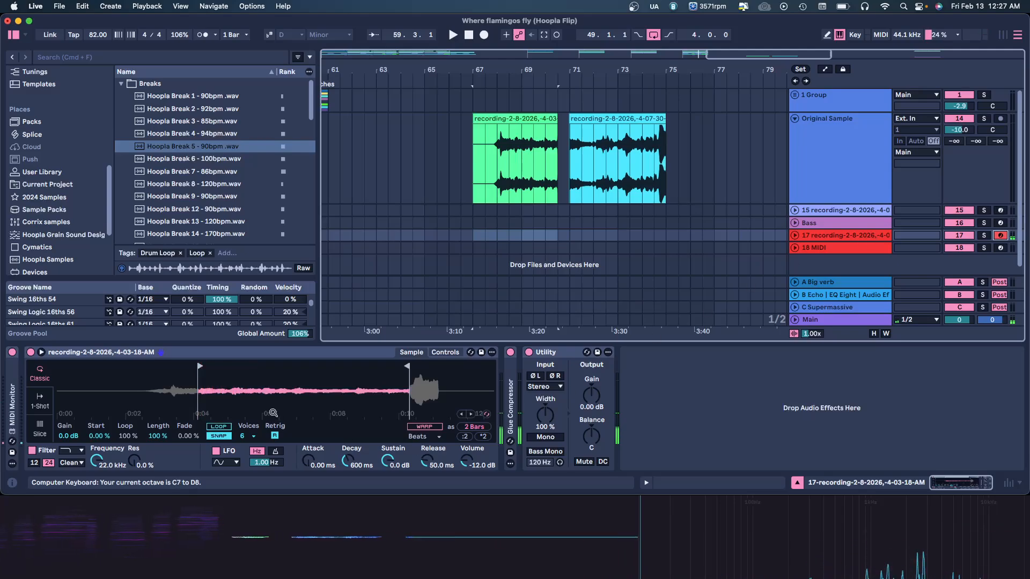
key("z")
key("z")
Step: Move the sample start back to the first loud transient at about 0:03 and switch Simpler to Slice mode
left_click_drag(199, 366, 172, 364)
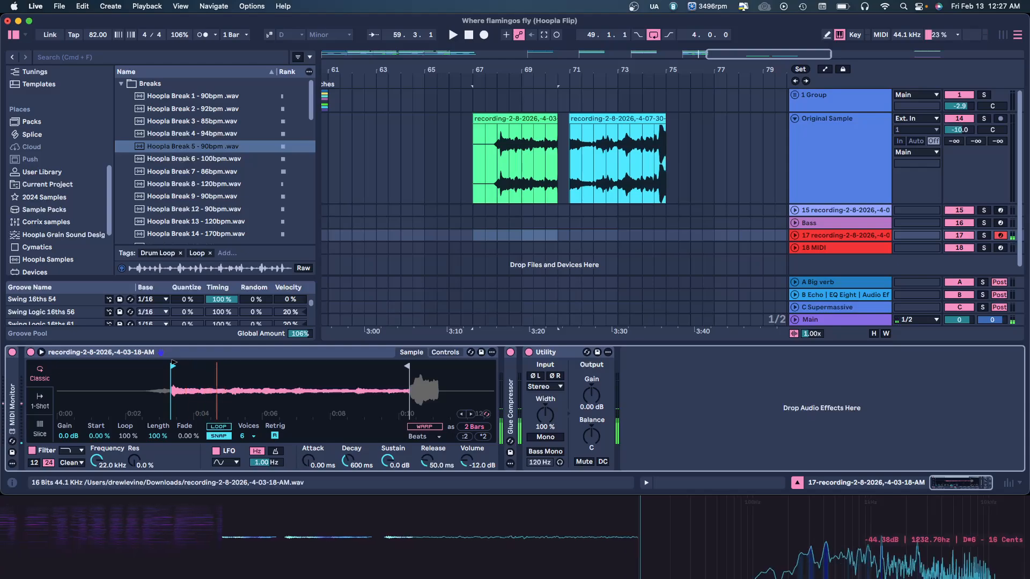
left_click(40, 428)
mouse_move(260, 383)
left_mouse_down()
mouse_move(263, 400)
mouse_move(255, 394)
left_mouse_up()
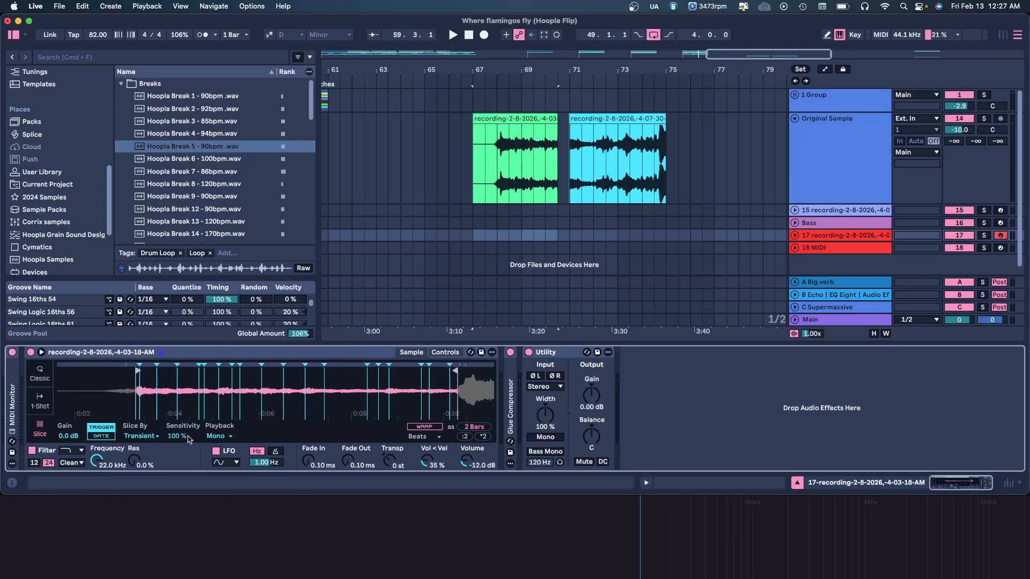
left_click_drag(265, 397, 266, 385)
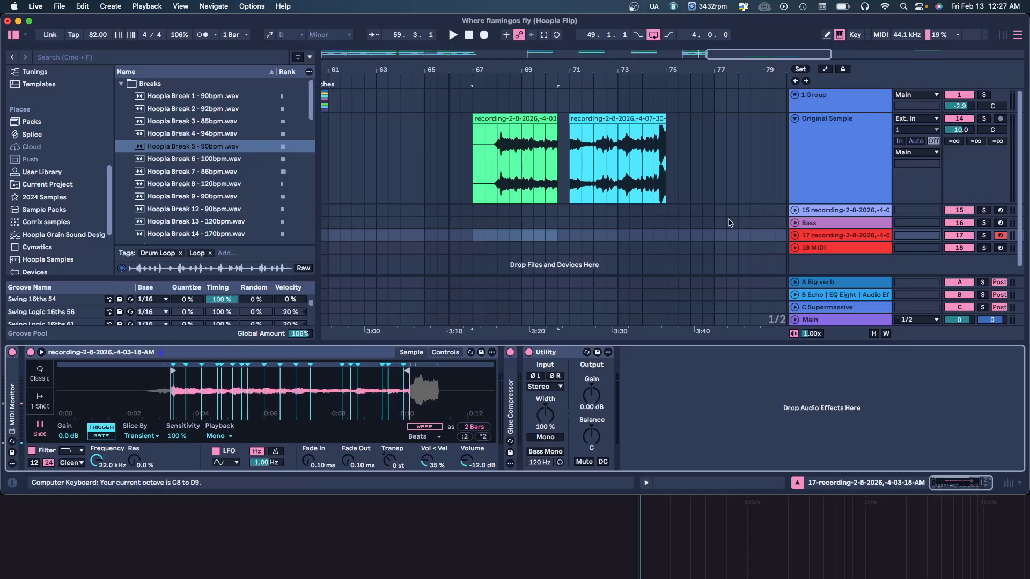
Step: Lower the computer keyboard's octave to start at C1 and play several of the sample's slices
key("z")
key("a")
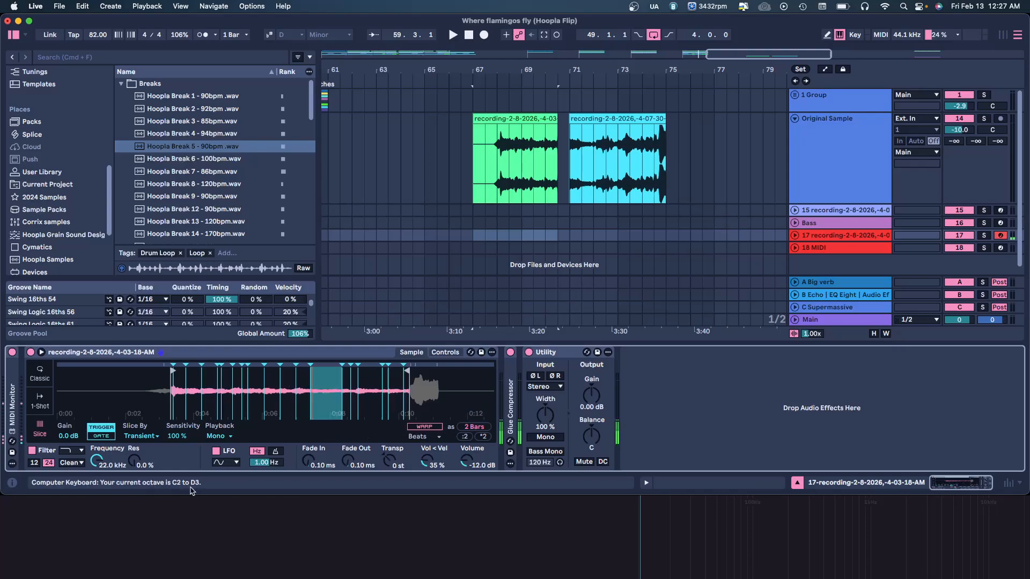
key("z")
key("a")
key("e")
key("t")
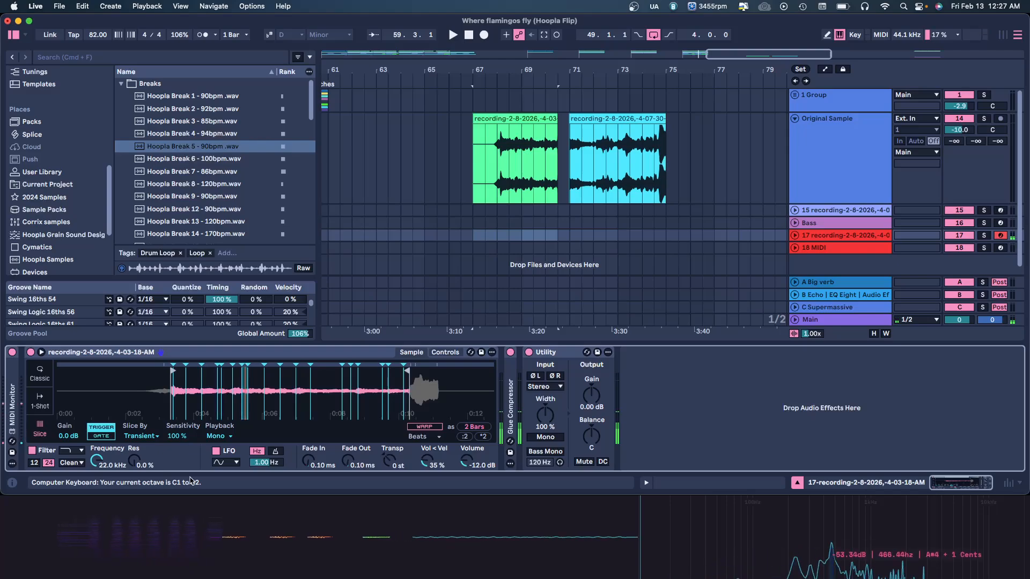
key("y")
key("u")
key("u")
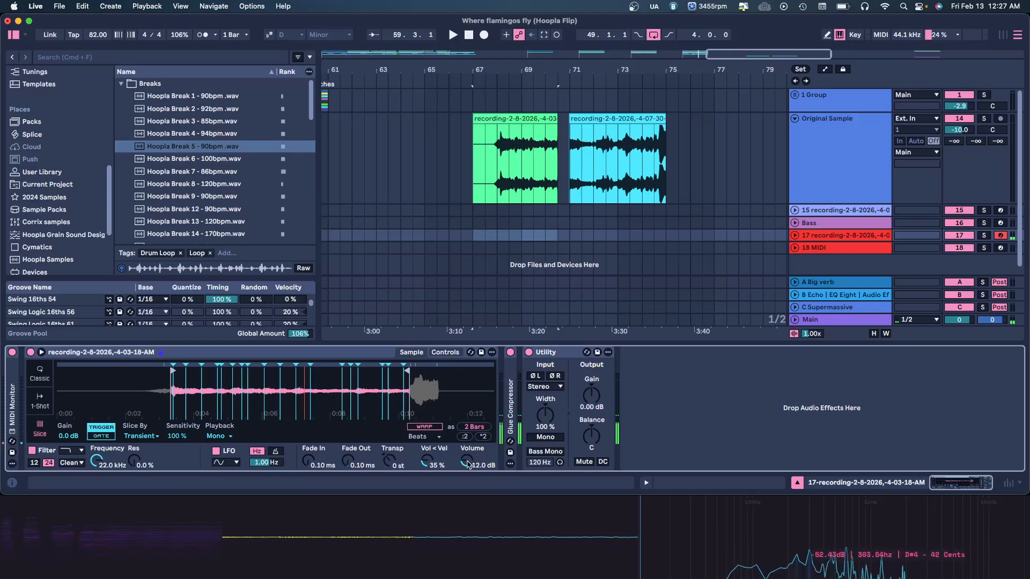
Step: Raise the Simpler volume to 4 dB while playing slices to check the level
key("u")
left_click_drag(467, 461, 467, 448)
key("u")
key("e")
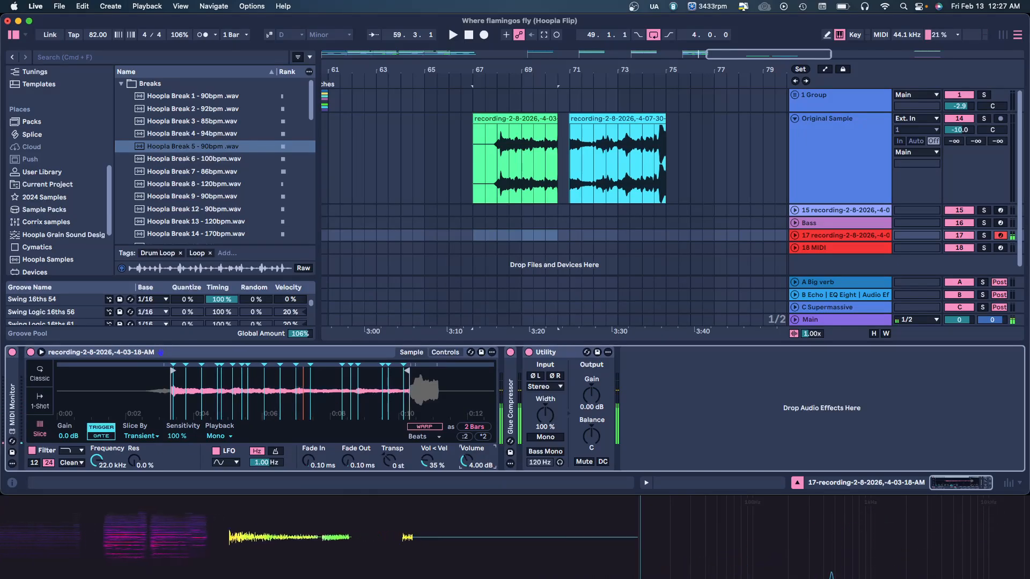
key("t")
key("y")
Step: Unfold the 1 Group track and select its Main sample track at the Main Idea section
left_click_drag(416, 67, 780, 67)
key("w")
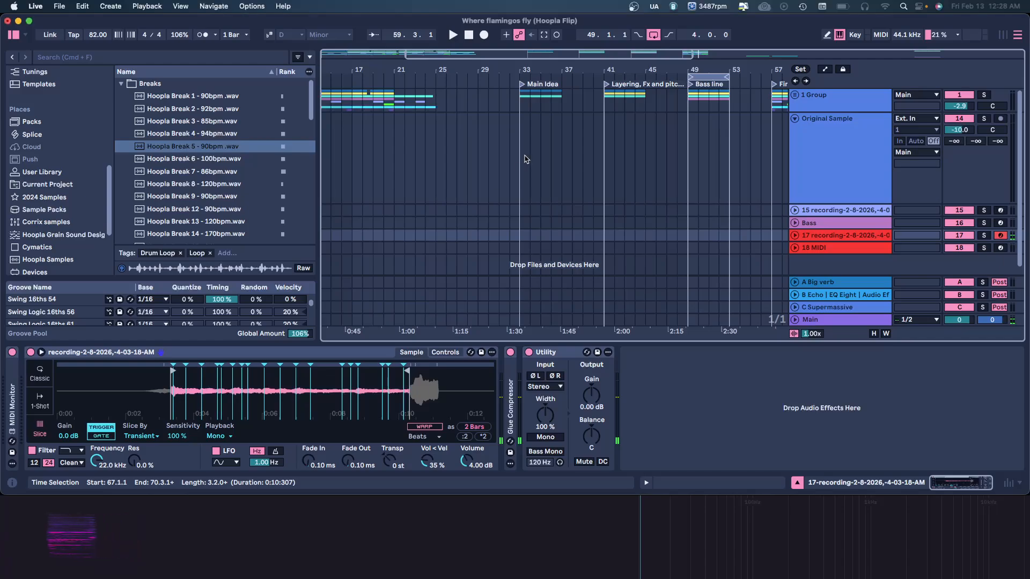
left_click(795, 96)
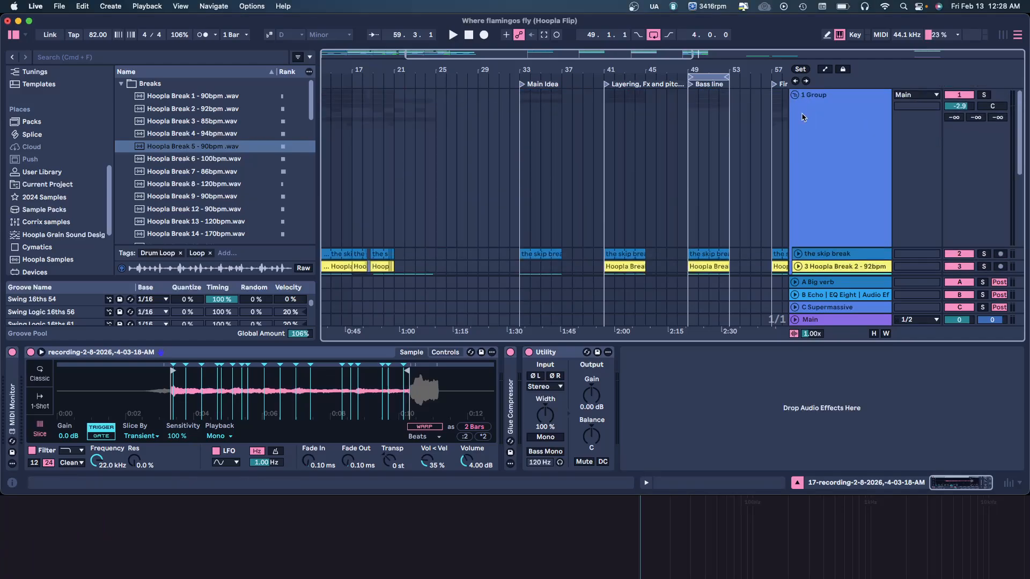
scroll(803, 117, "down", 4)
left_click_drag(544, 70, 545, 120)
left_click(801, 192)
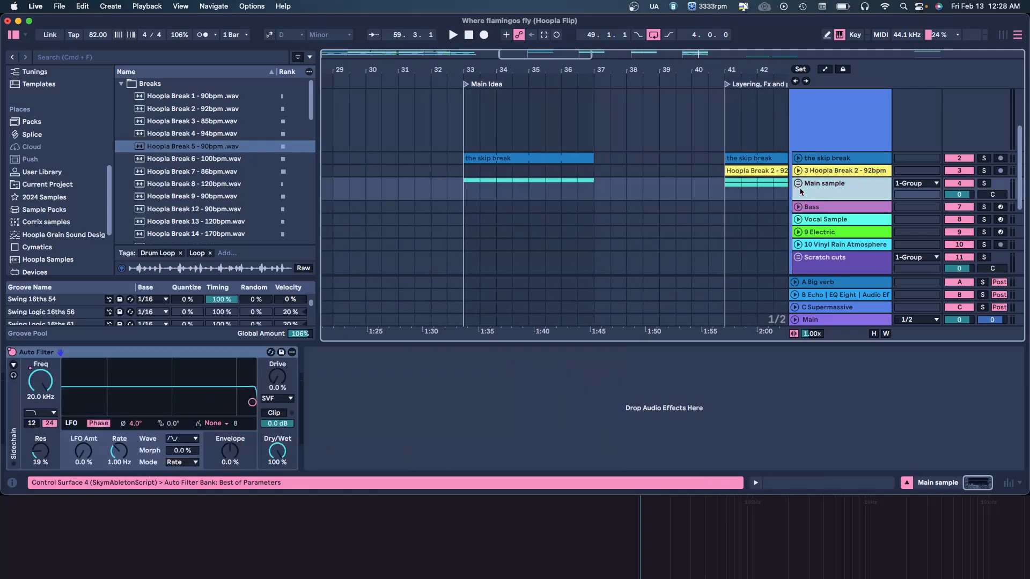
Step: Solo the skip break track and play it from the start of the Main Idea section
left_click(985, 158)
key("space")
key("space")
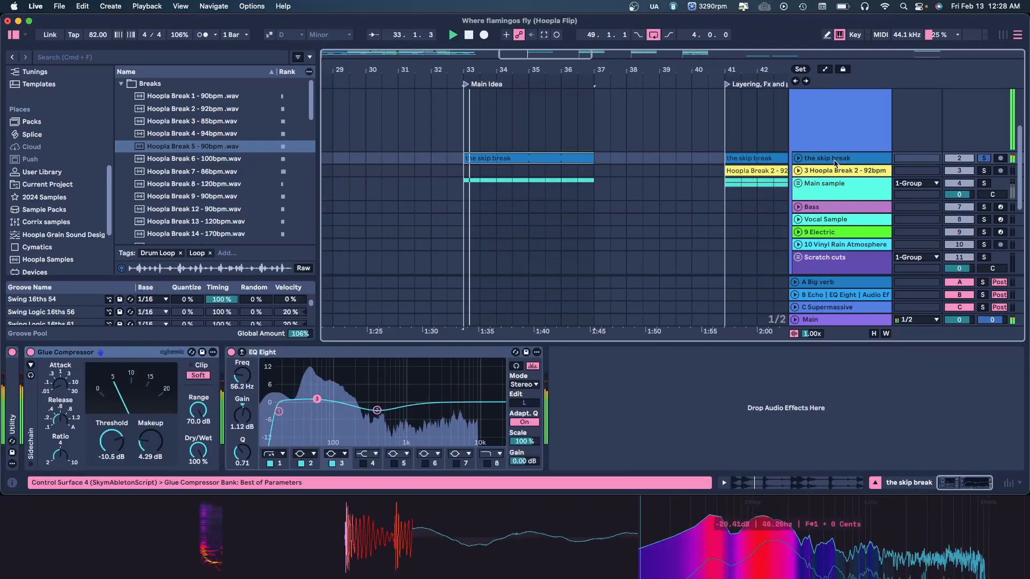
scroll(832, 171, "down", 7)
key("space")
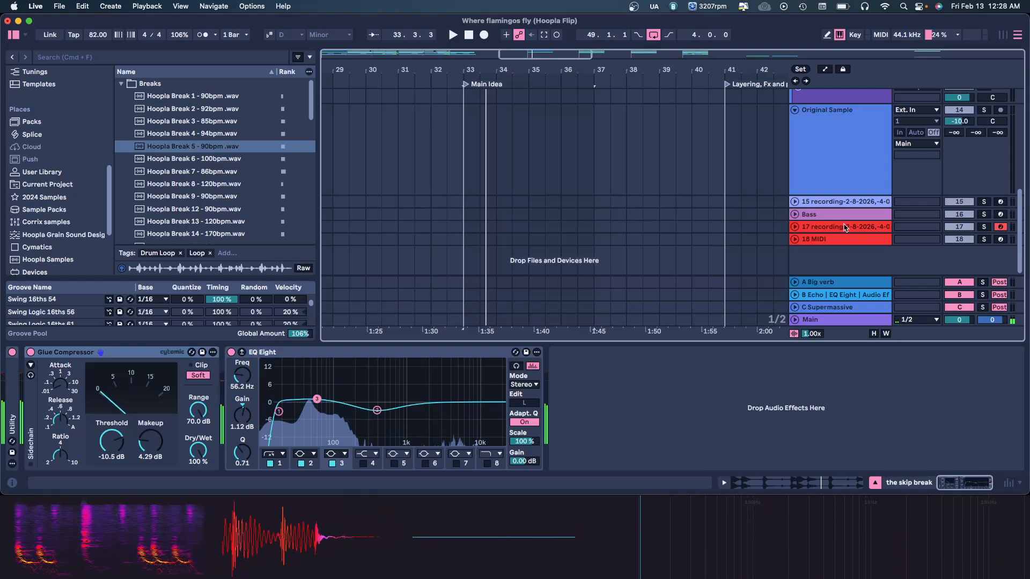
Step: Set the insert mark at 33.1.1 on the new sampler track and solo both that track and the skip break
left_click(842, 228)
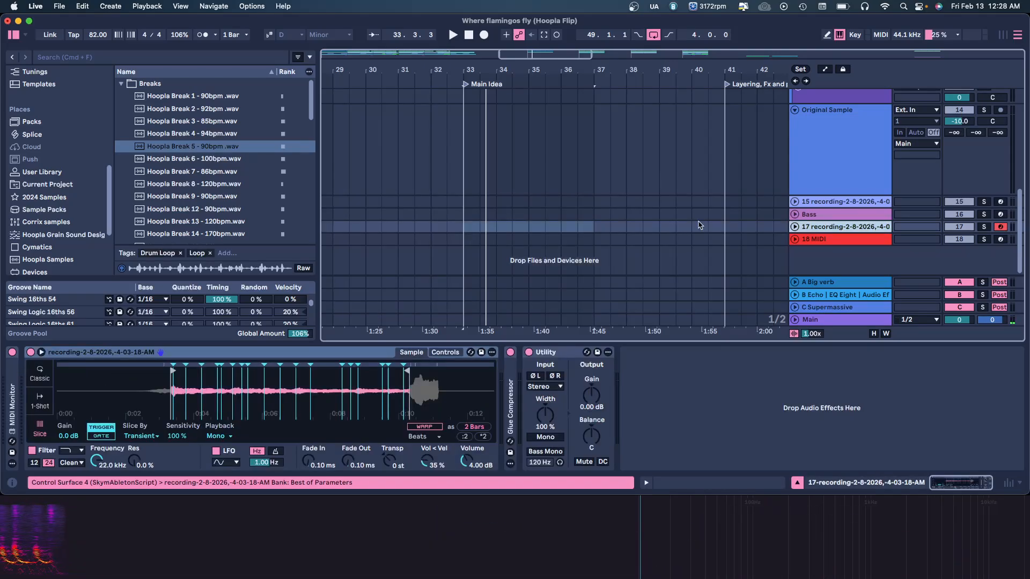
left_click(462, 228)
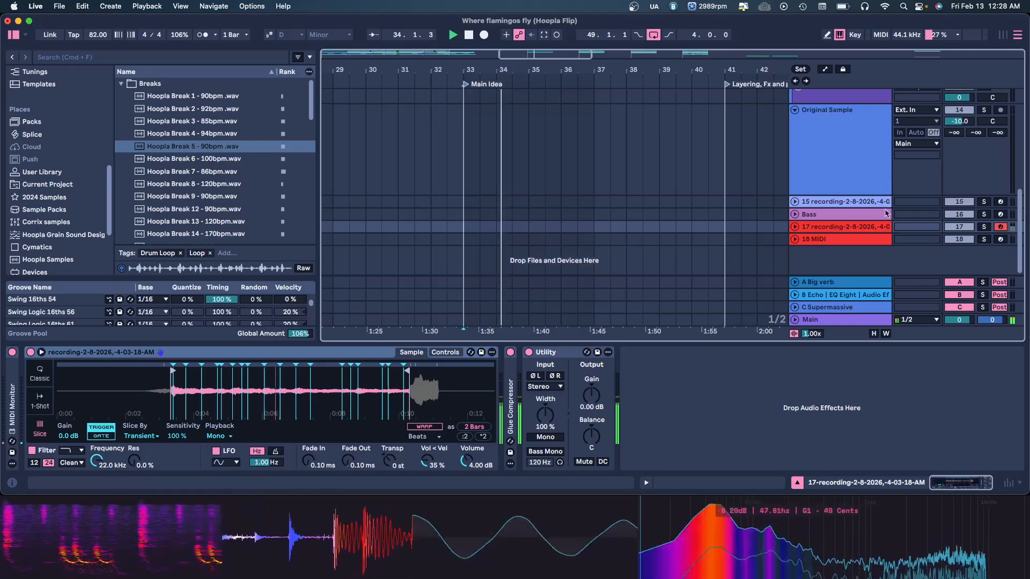
scroll(971, 215, "up", 10)
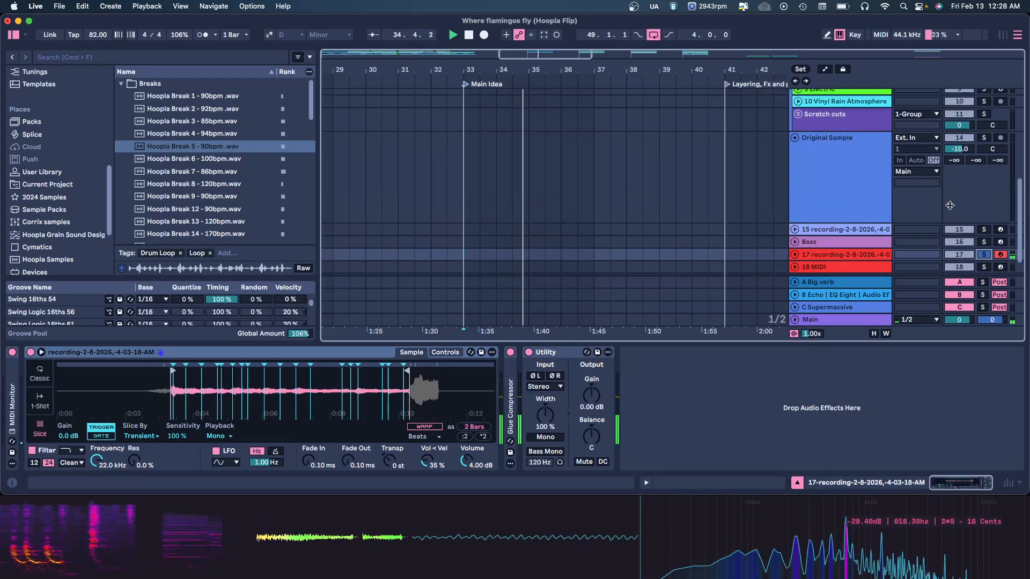
left_click(984, 178)
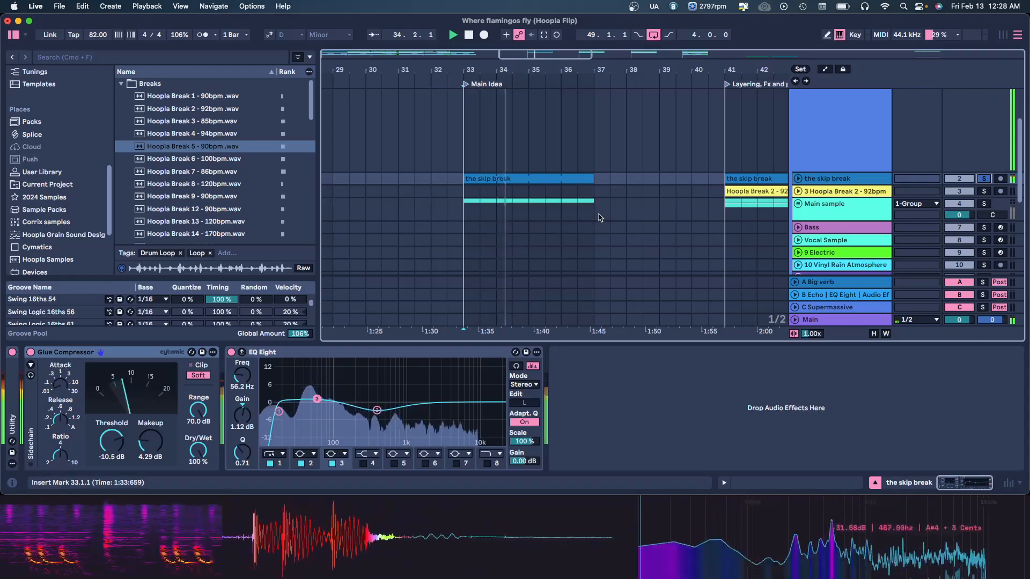
Step: On the new sampler track, set the Simpler volume to 12.6 dB and try a lower filter frequency
scroll(611, 215, "down", 5)
scroll(612, 215, "down", 4)
left_click(880, 227)
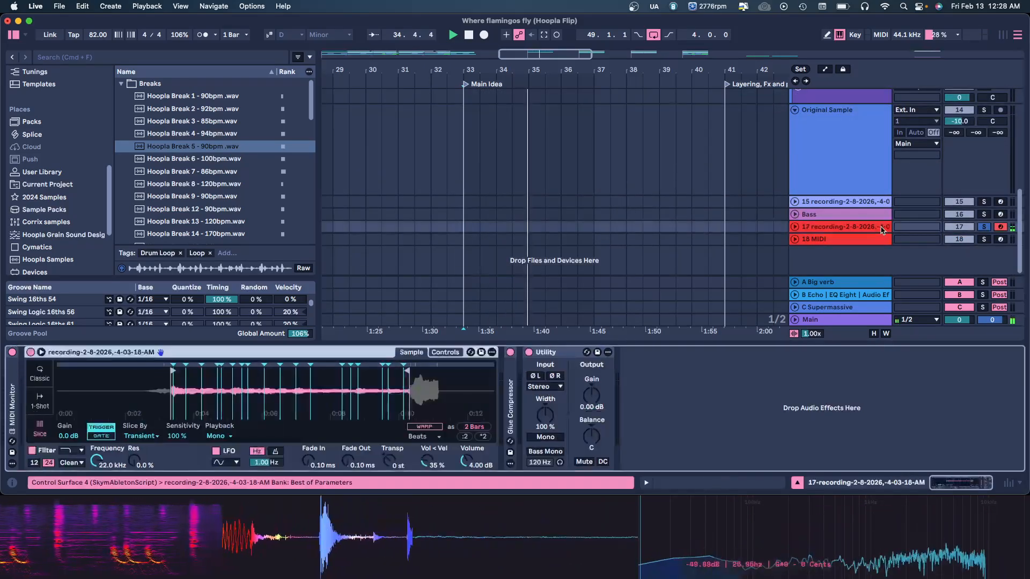
left_click_drag(467, 461, 467, 449)
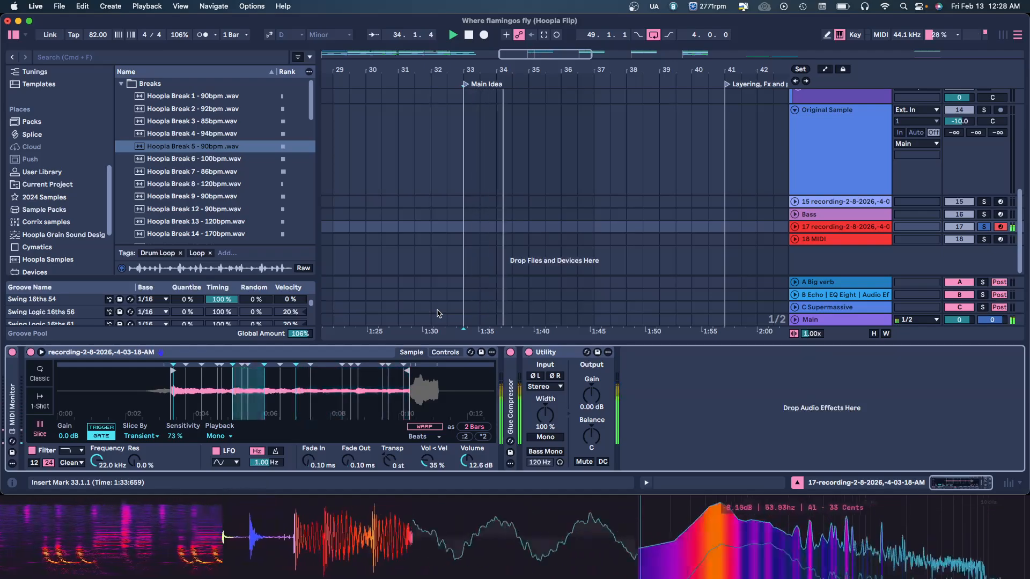
left_click_drag(97, 460, 97, 499)
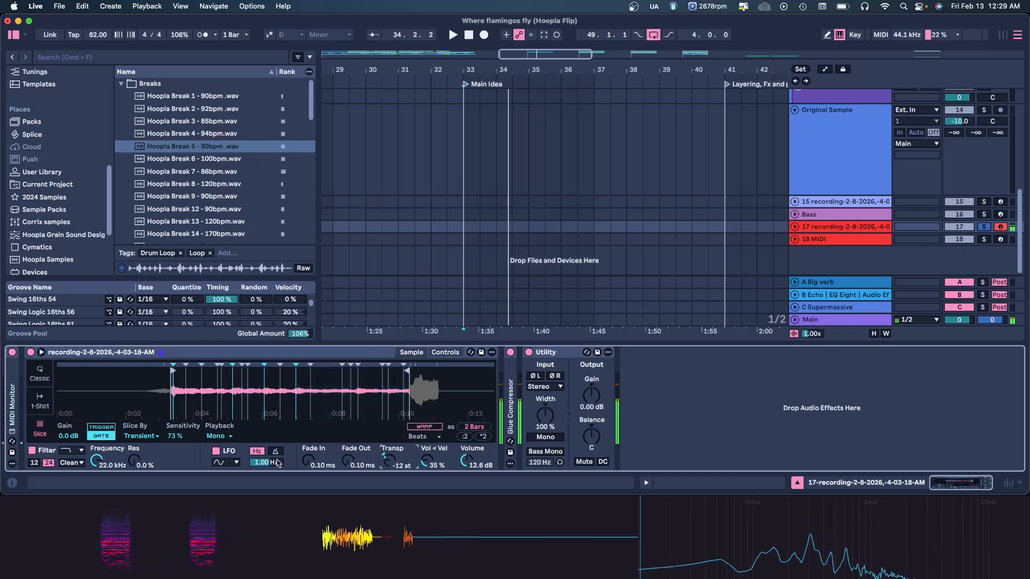
Step: Unfold the Main sample group, select the first Sample track's clip in the Main Idea section, and clear the skip break solo
scroll(515, 161, "up", 10)
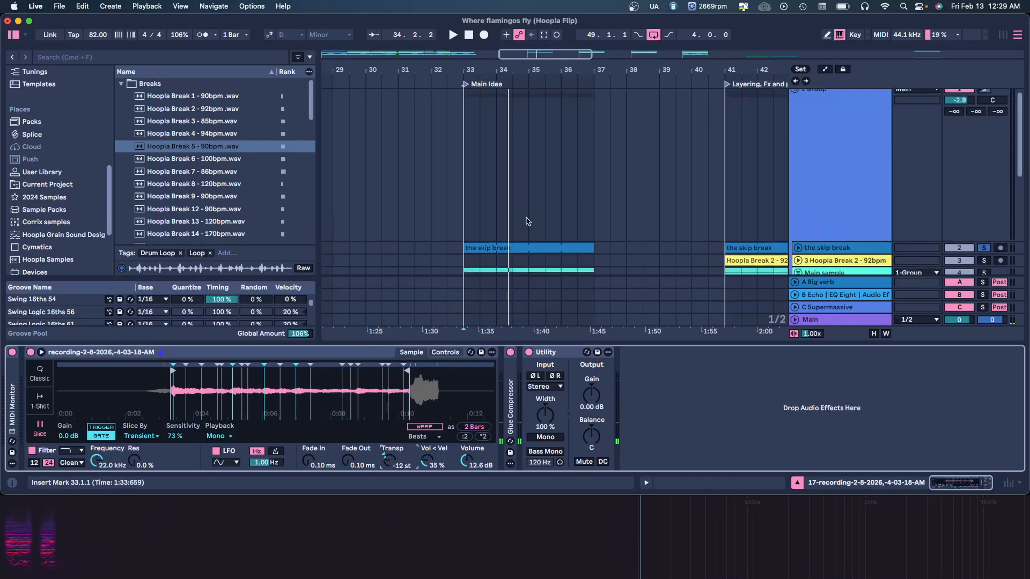
scroll(834, 148, "down", 5)
left_click(799, 135)
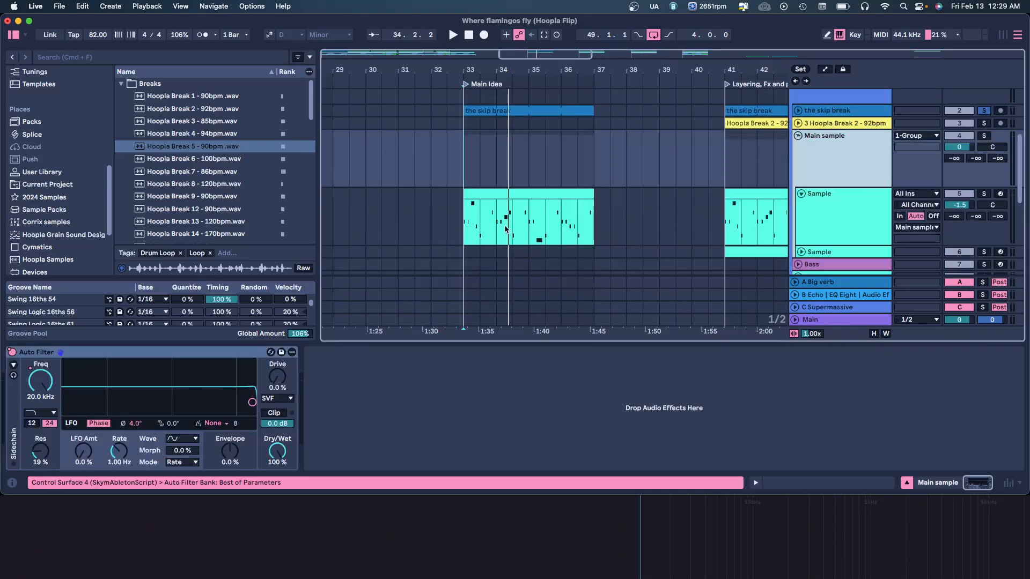
left_click(508, 194)
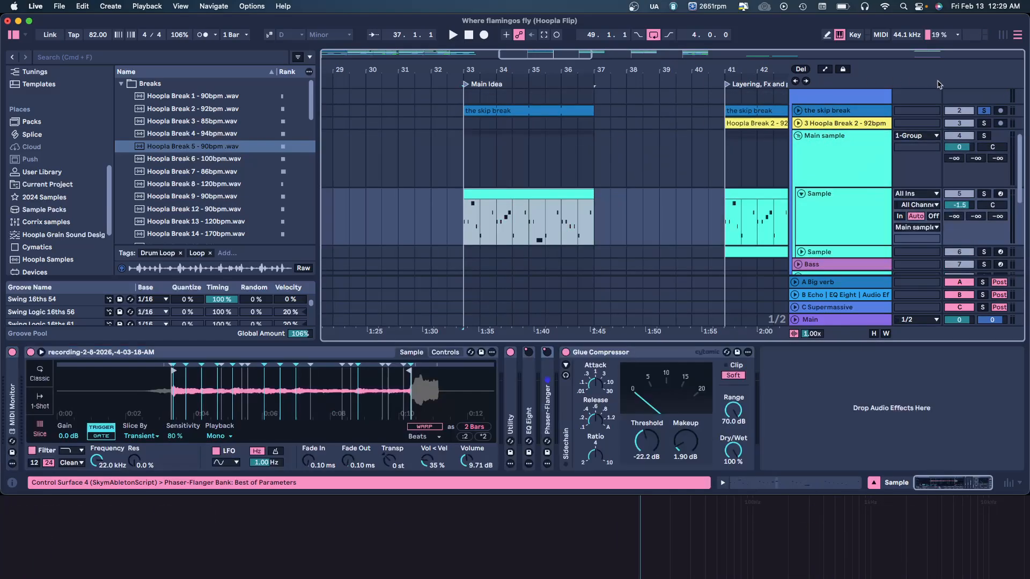
left_click(984, 195)
left_click(563, 194)
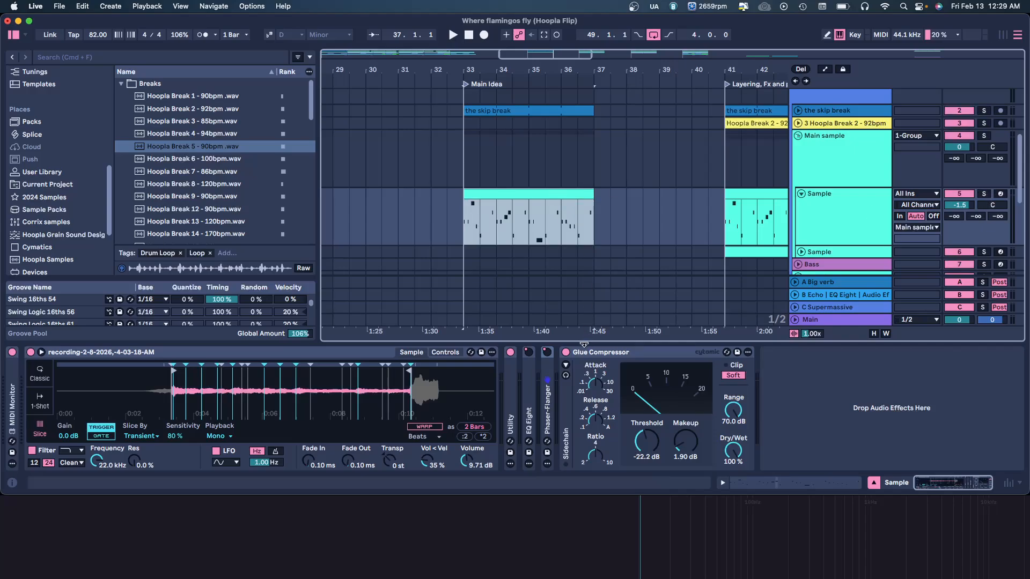
Step: Play the Main Idea section from bar 33 with the Sample track's Simpler shown to review the finished chop pattern
key("super+alt+l")
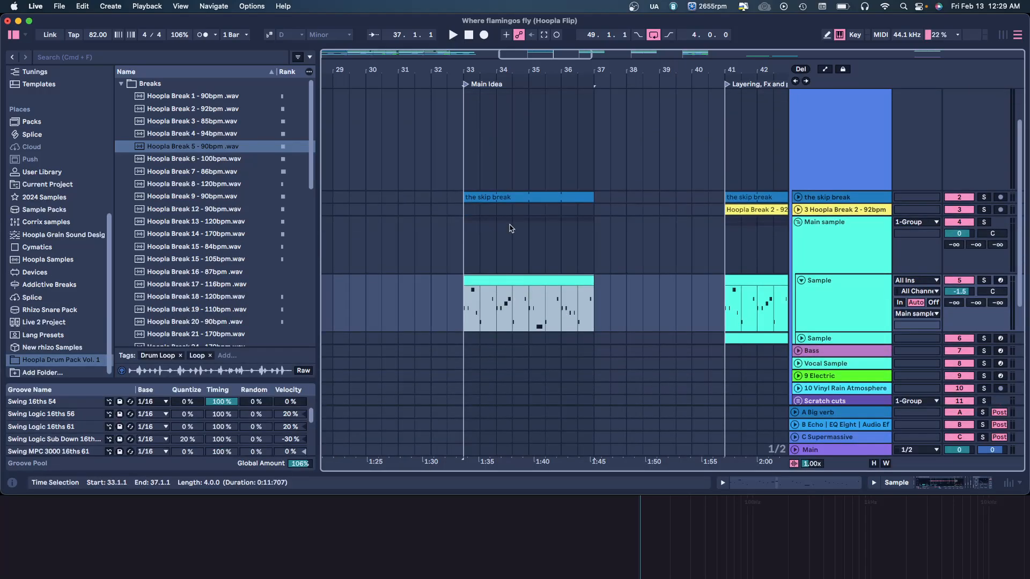
left_click(506, 198)
left_click(505, 278)
key("space")
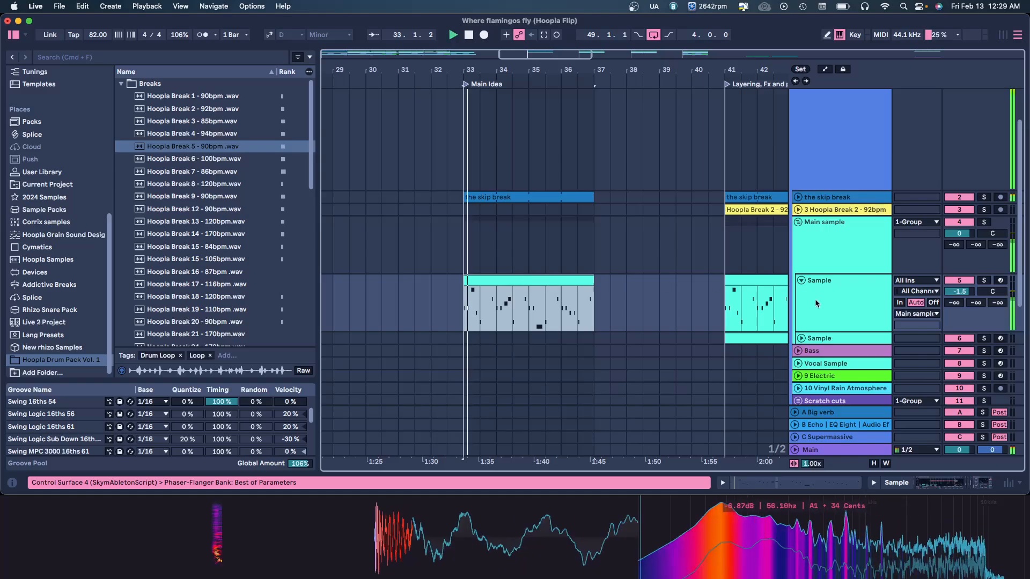
key("super+alt+l")
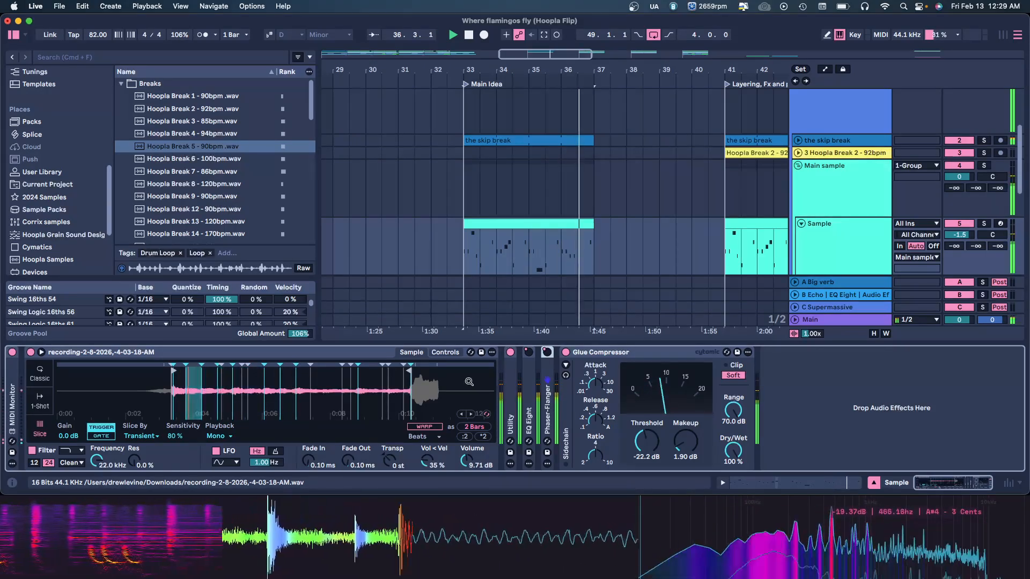
left_click(492, 219)
key("space")
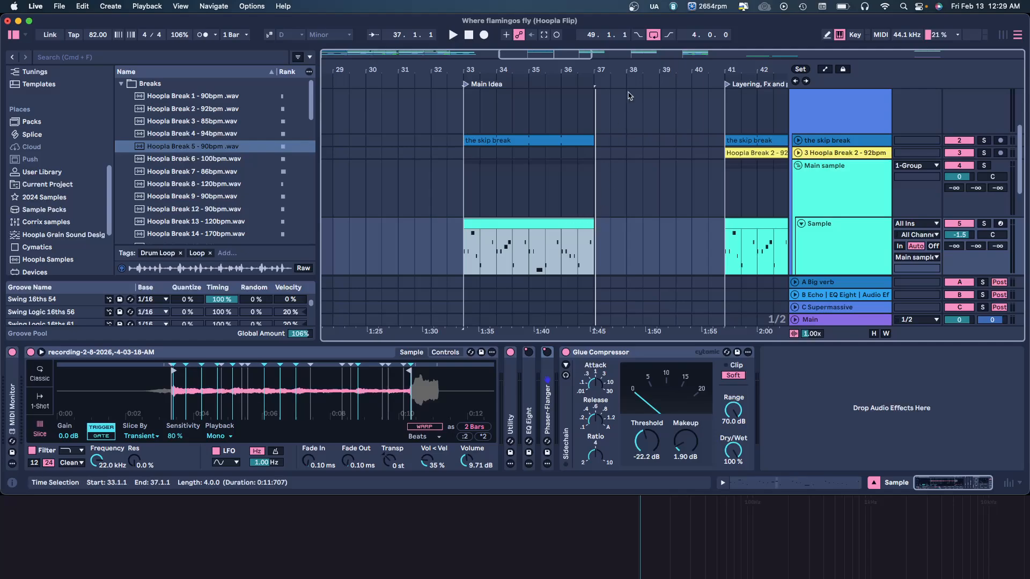
Step: Select the Hoopla Break 2 clip in the Layering section and unfold its track to show the waveform, with the device chain hidden
left_click_drag(710, 66, 525, 28)
scroll(596, 162, "down", 4)
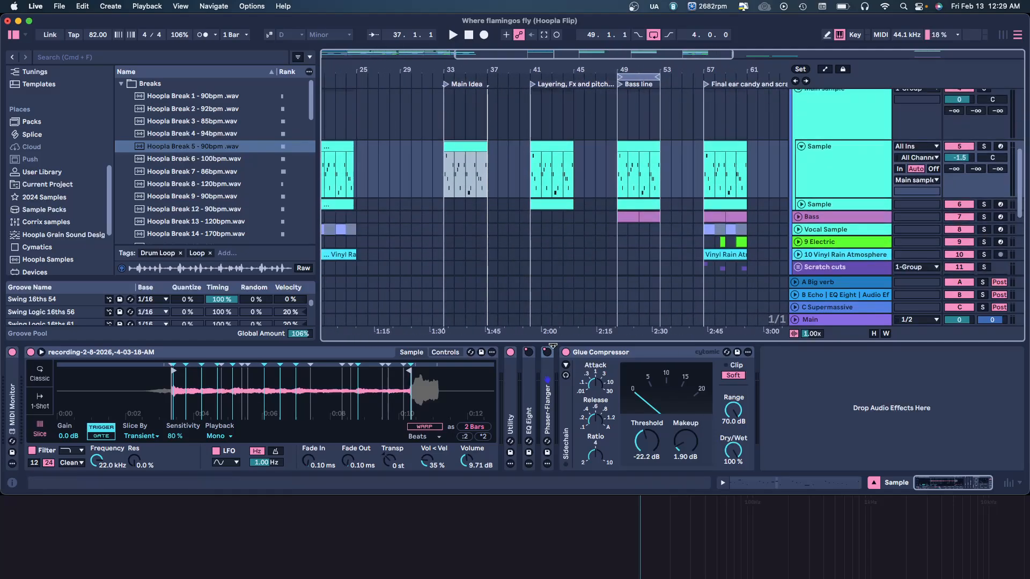
left_click(554, 345)
scroll(535, 329, "up", 5)
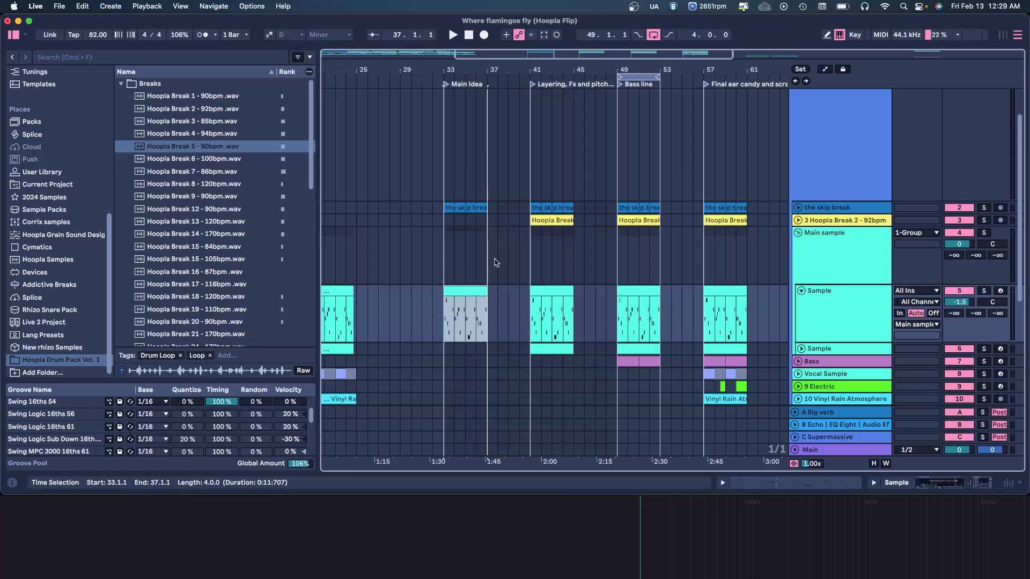
left_click(530, 224)
left_click(797, 221)
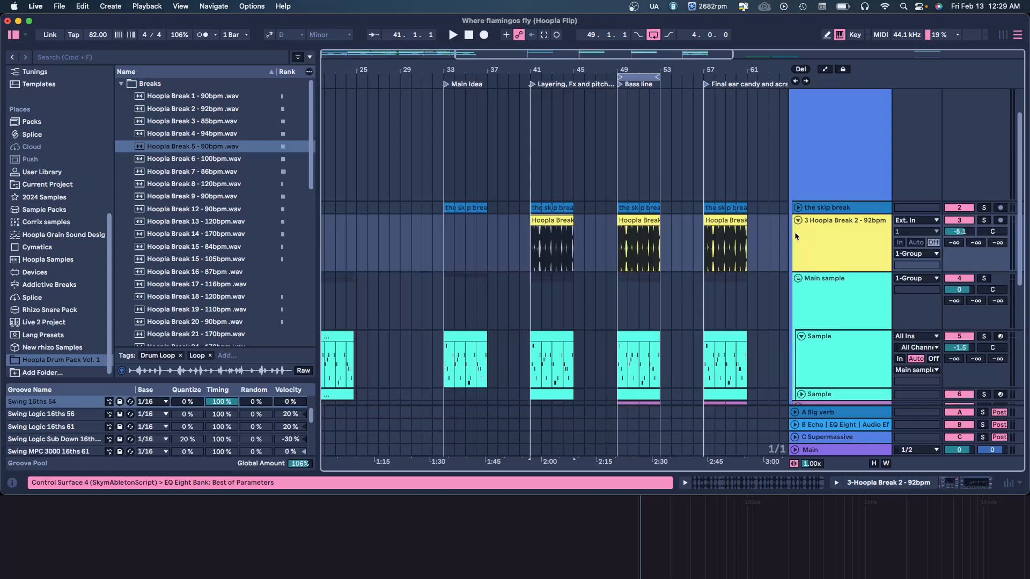
Step: Solo the Hoopla Break 2 track
left_click(985, 221)
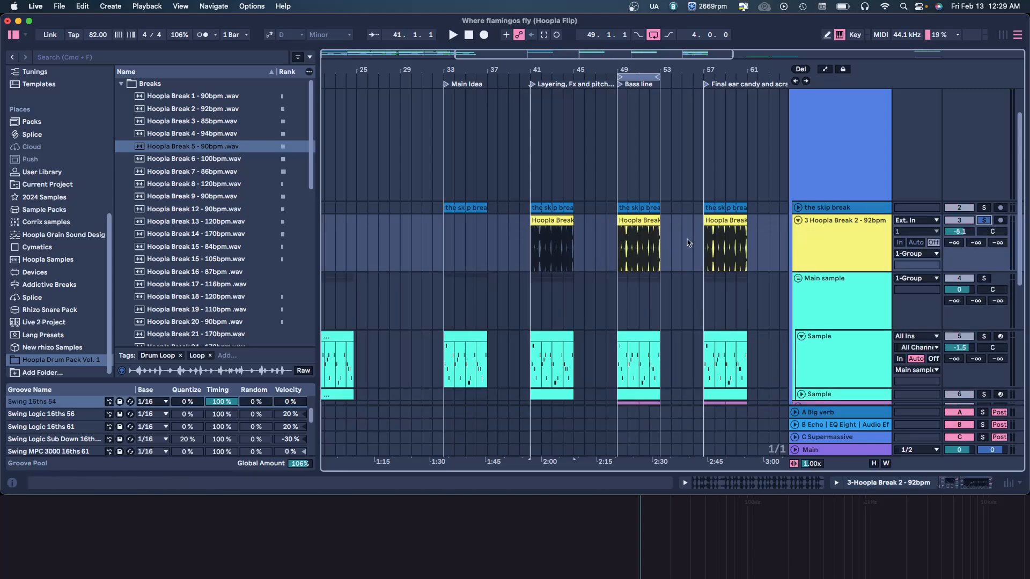
scroll(156, 187, "down", 2)
scroll(155, 187, "up", 2)
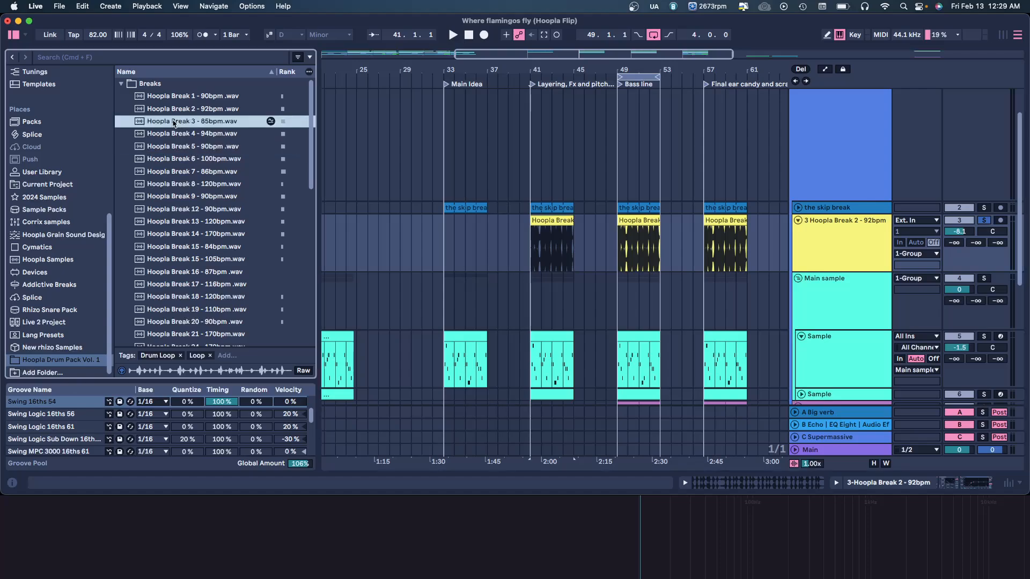
Step: Browse the One Shots, Top Loops and Breaks folders of Hoopla Drum Pack Vol. 1 and preview Hoopla Break 43
left_click(120, 84)
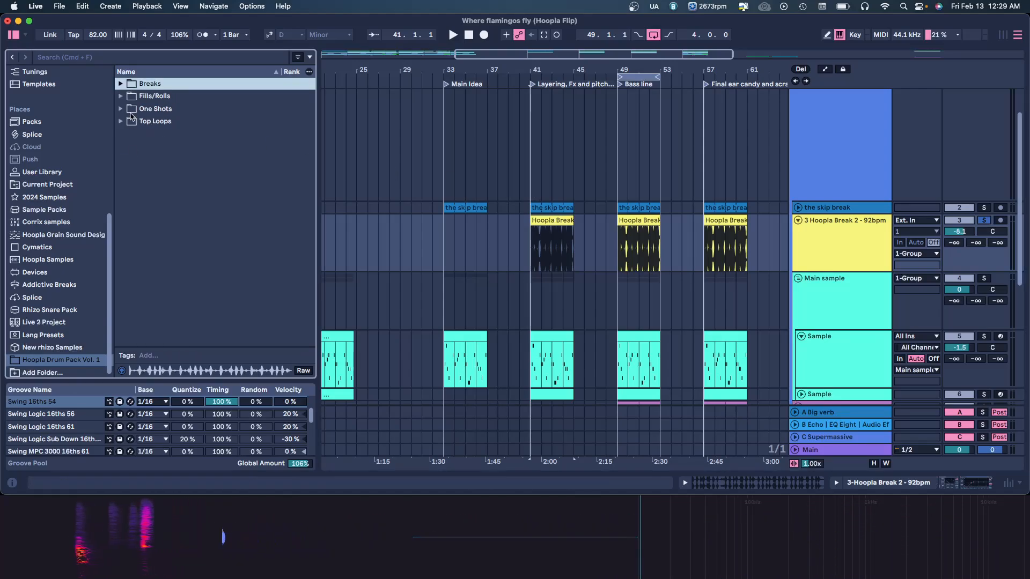
left_click(121, 109)
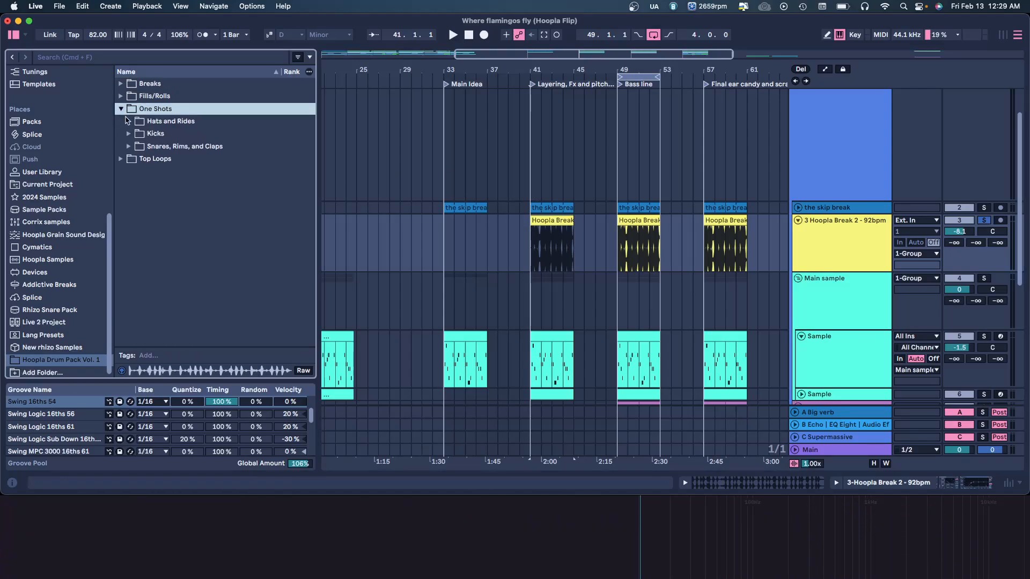
left_click(122, 159)
left_click(121, 121)
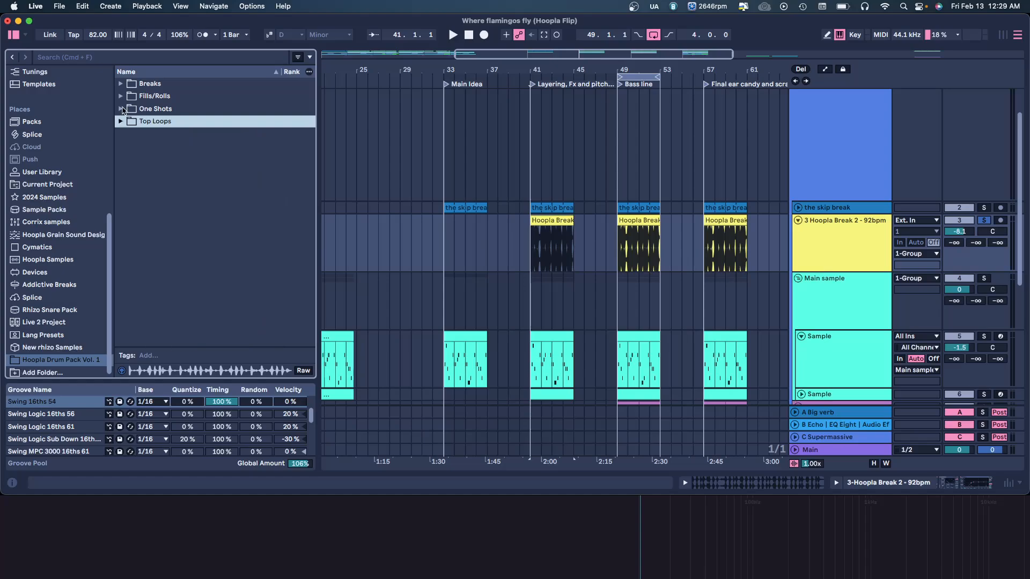
left_click(121, 84)
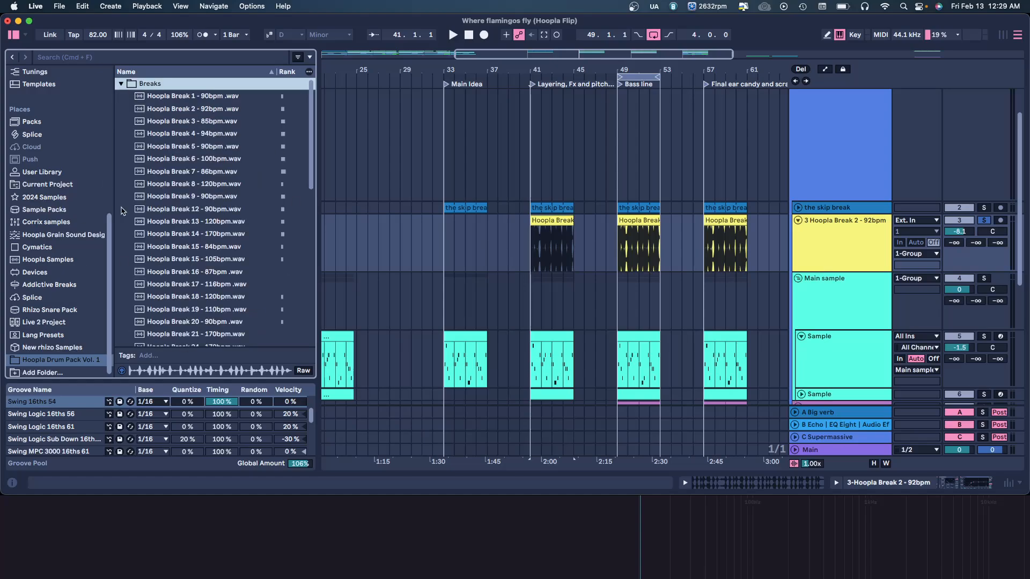
scroll(215, 161, "down", 5)
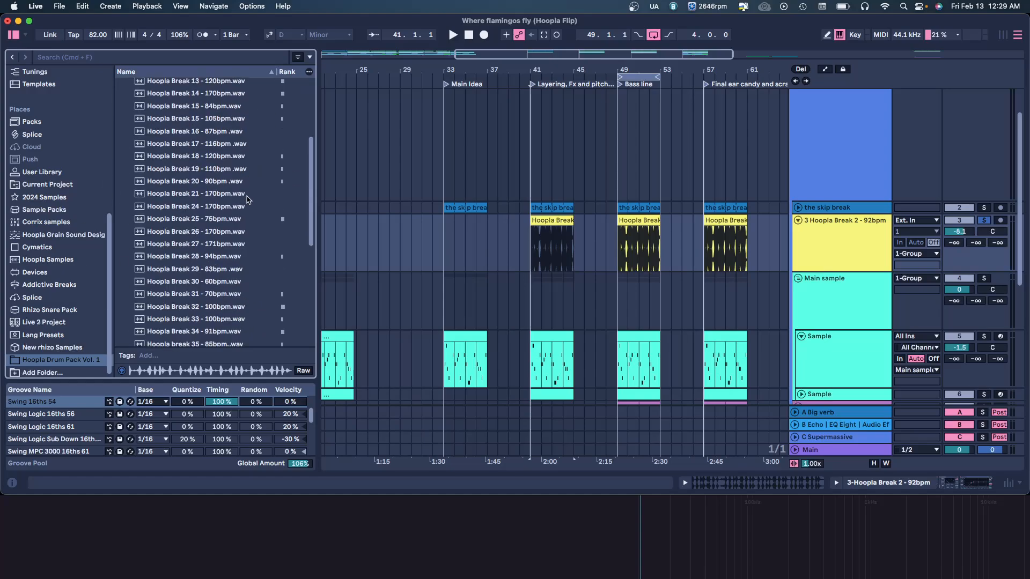
scroll(232, 258, "down", 4)
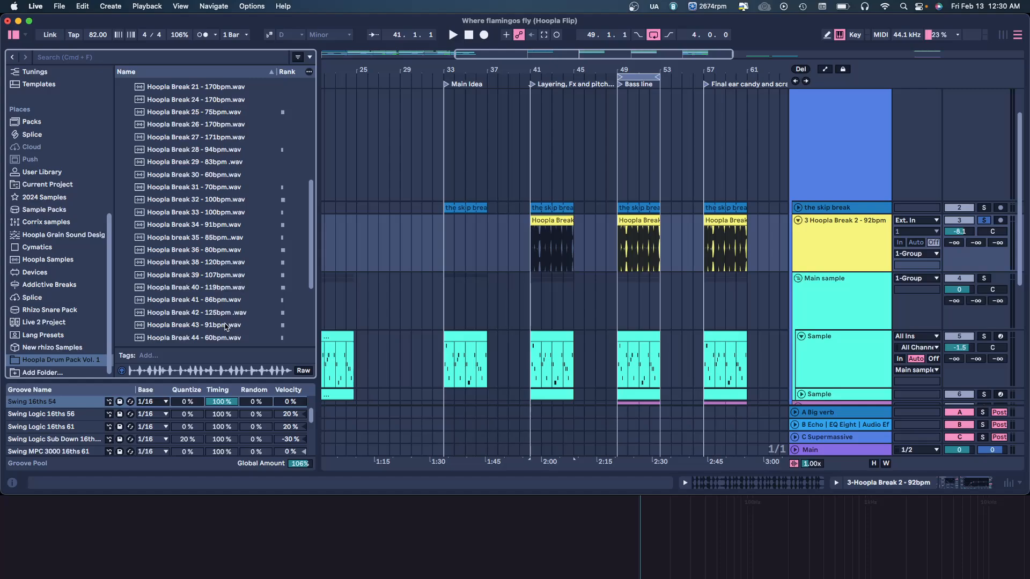
left_click(226, 325)
Step: Play the soloed Hoopla Break 2 clip from bar 41 and show the track's Glue Compressor and EQ Eight
left_click(546, 223)
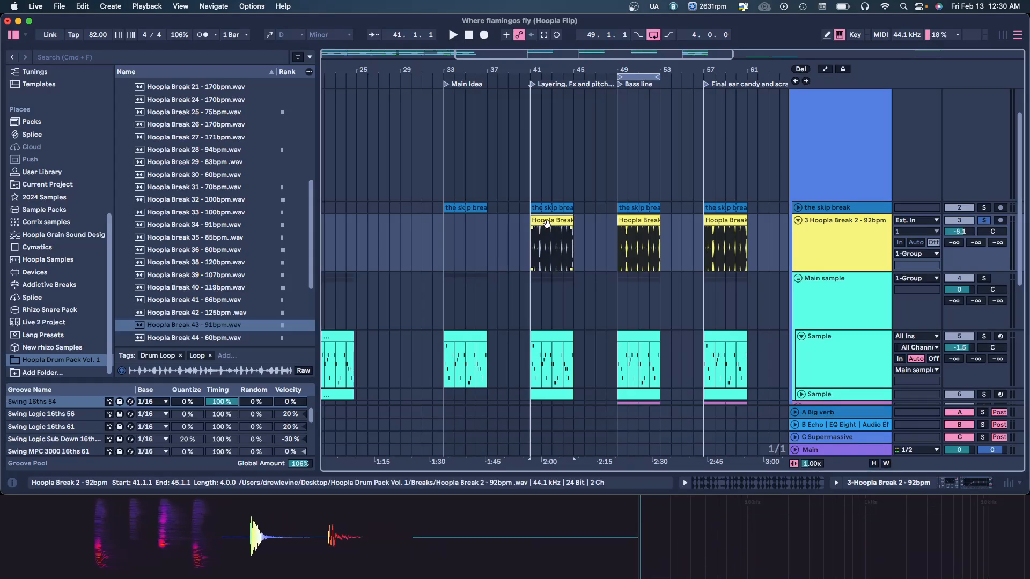
key("space")
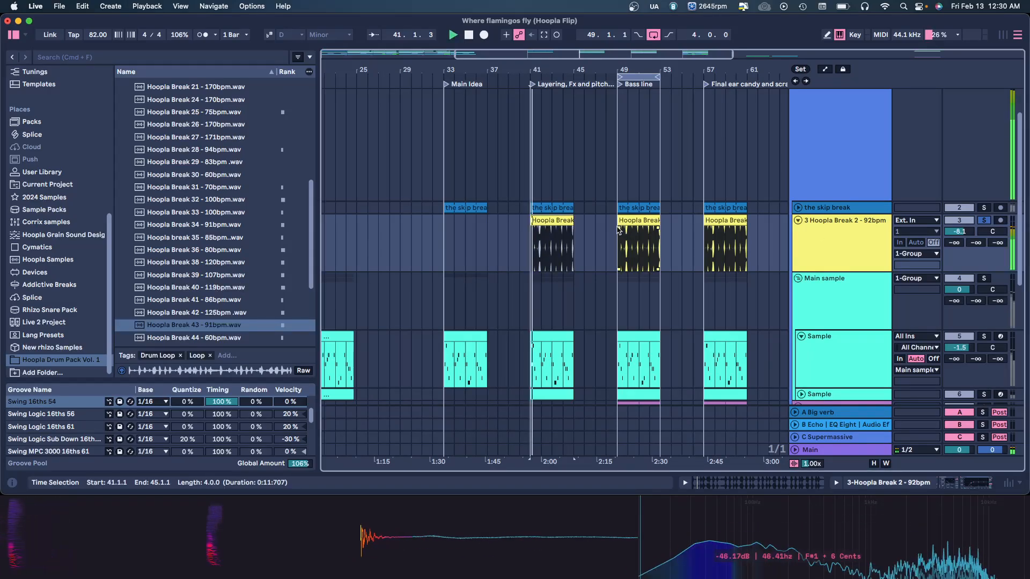
double_click(857, 249)
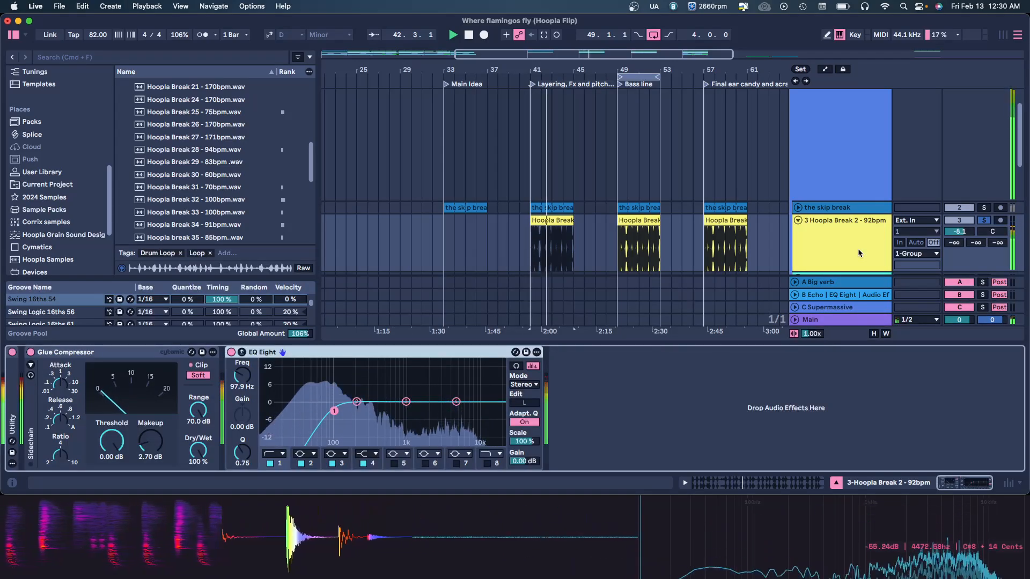
key("space")
Step: Solo the skip break alongside Hoopla Break 2 and play the two layered breaks together from bar 41
left_click(778, 204)
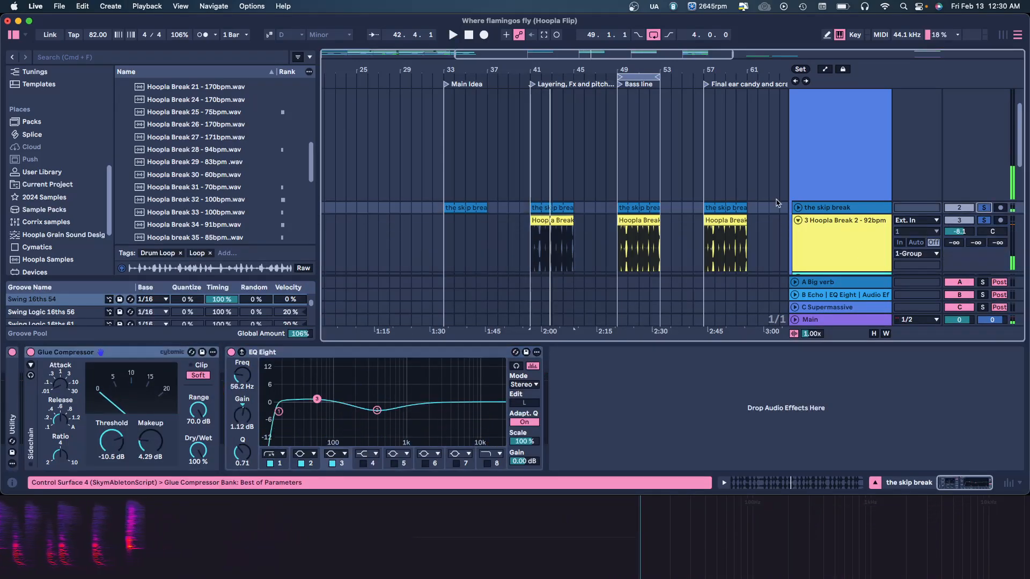
left_click(555, 209)
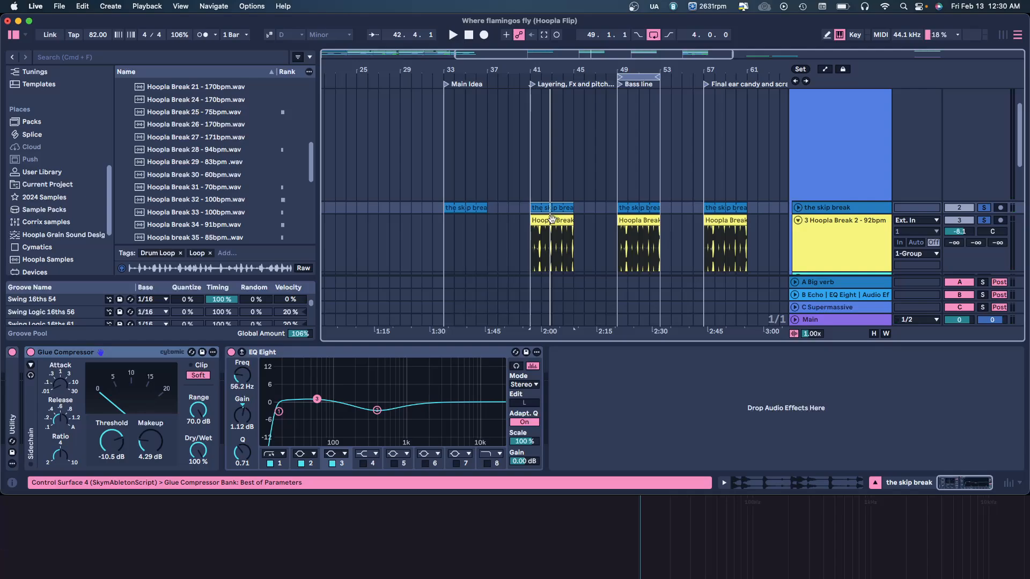
left_click(552, 219)
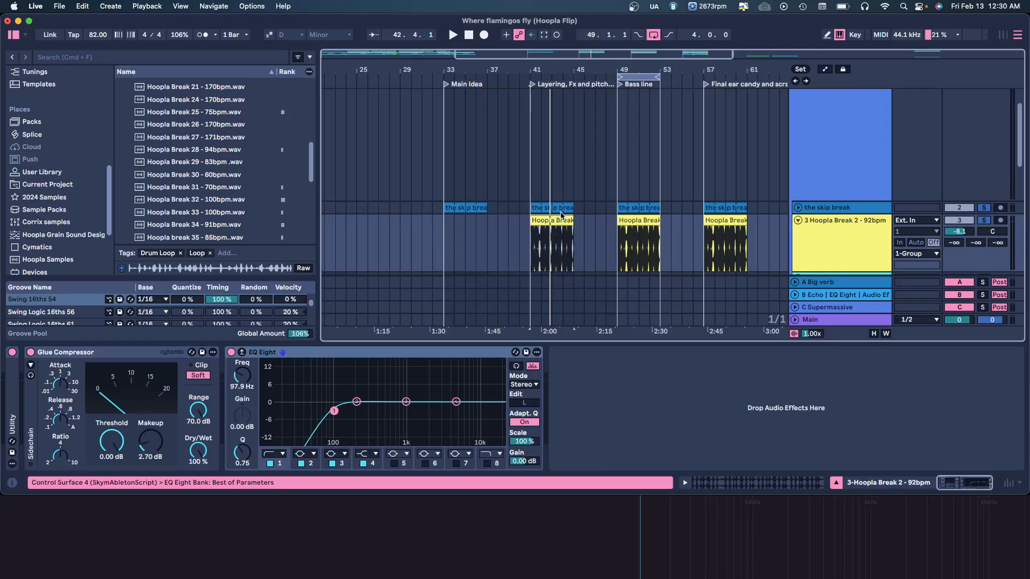
left_click(563, 209)
left_click_drag(552, 64, 551, 64)
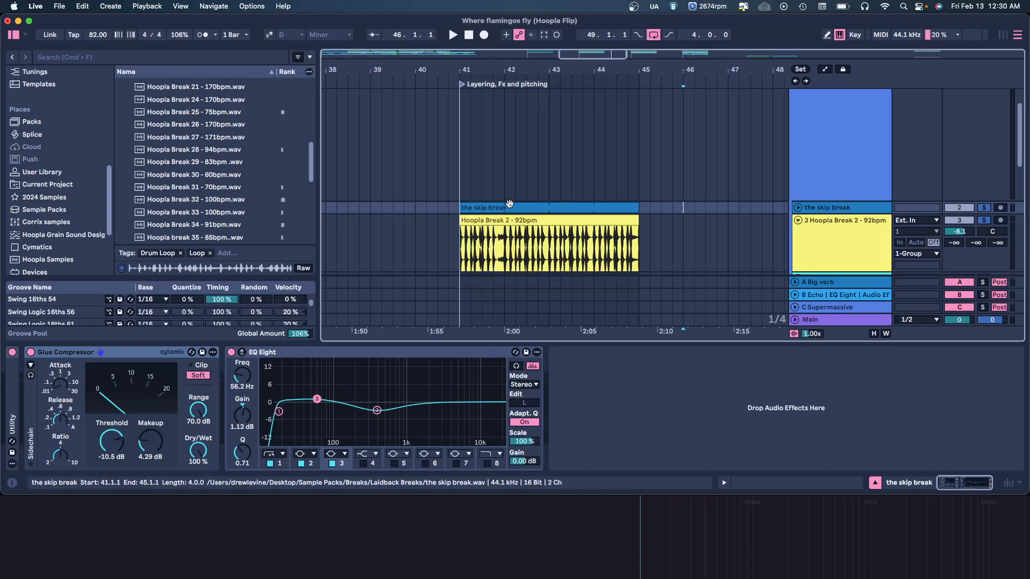
left_click(511, 219)
left_click(511, 218)
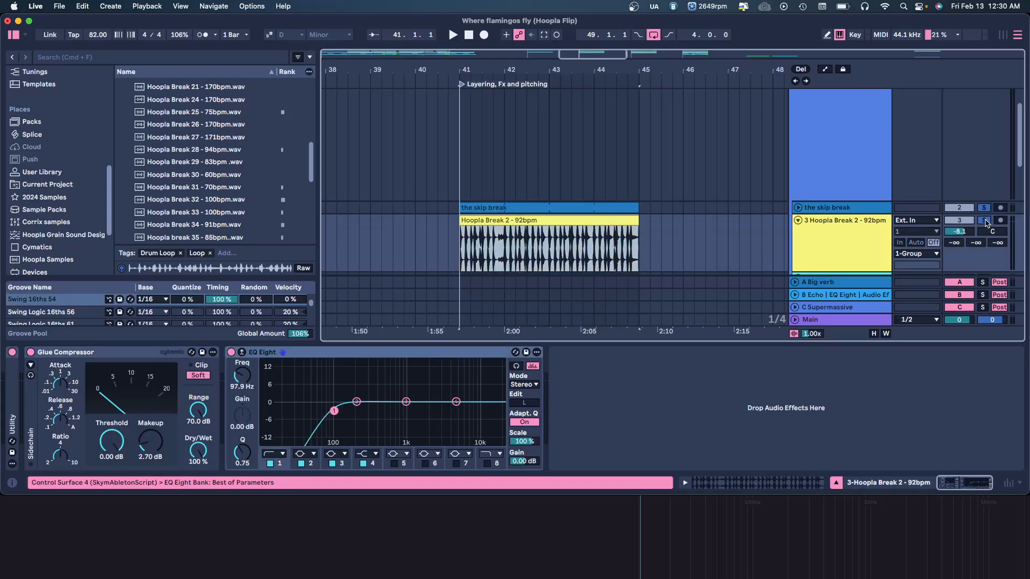
key("space")
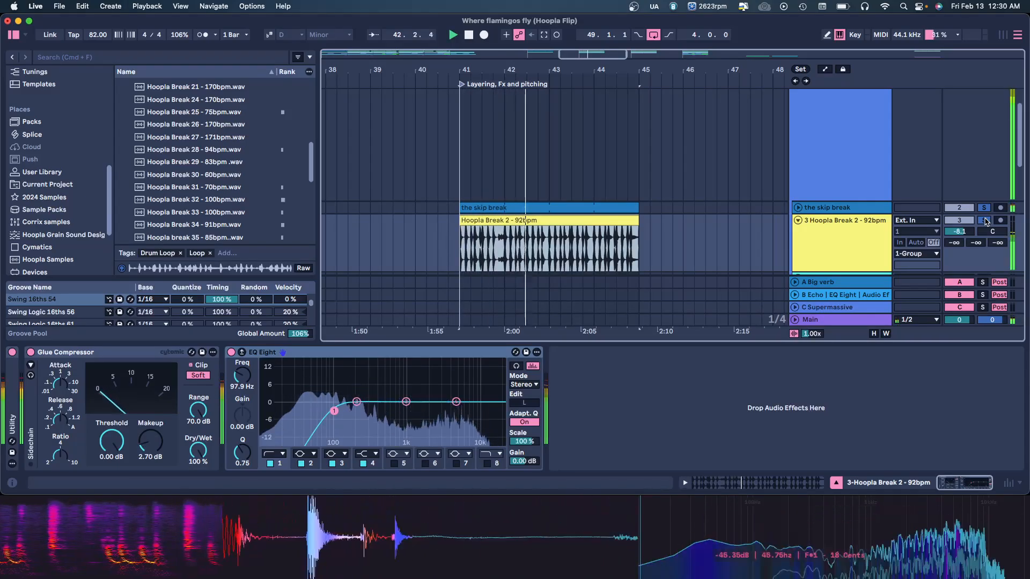
key("space")
Step: Show the first Sample track's device chain in the Layering section and unfold its EQ Eight and Phaser-Flanger
left_click(560, 124)
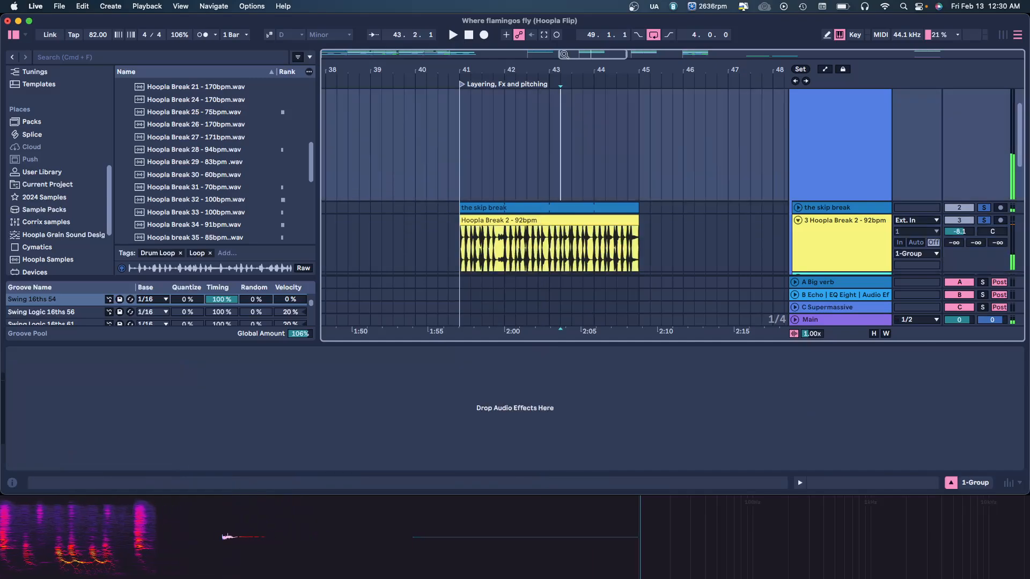
left_click_drag(558, 77, 549, 67)
scroll(550, 123, "down", 4)
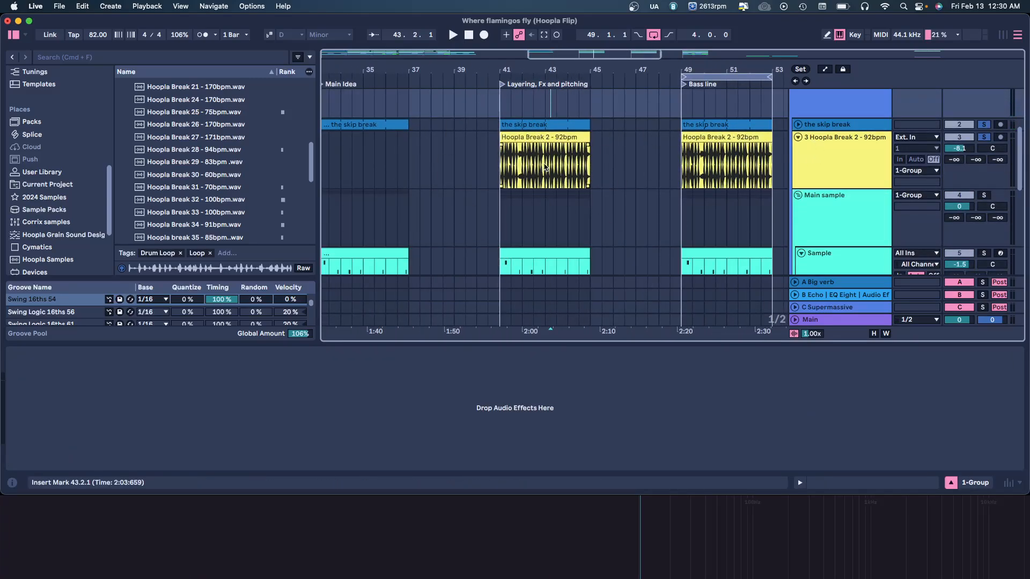
scroll(552, 156, "down", 5)
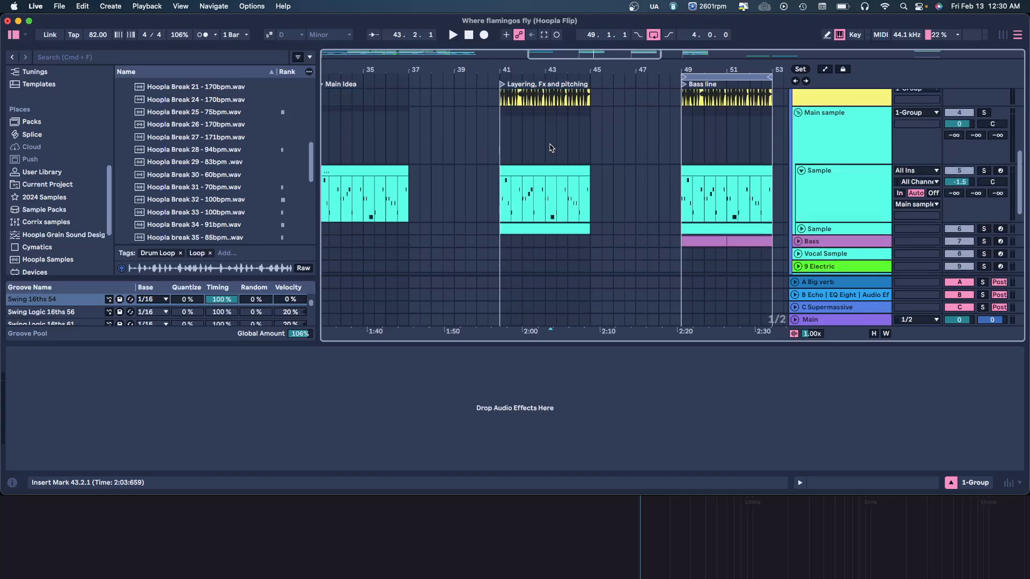
left_click(868, 191)
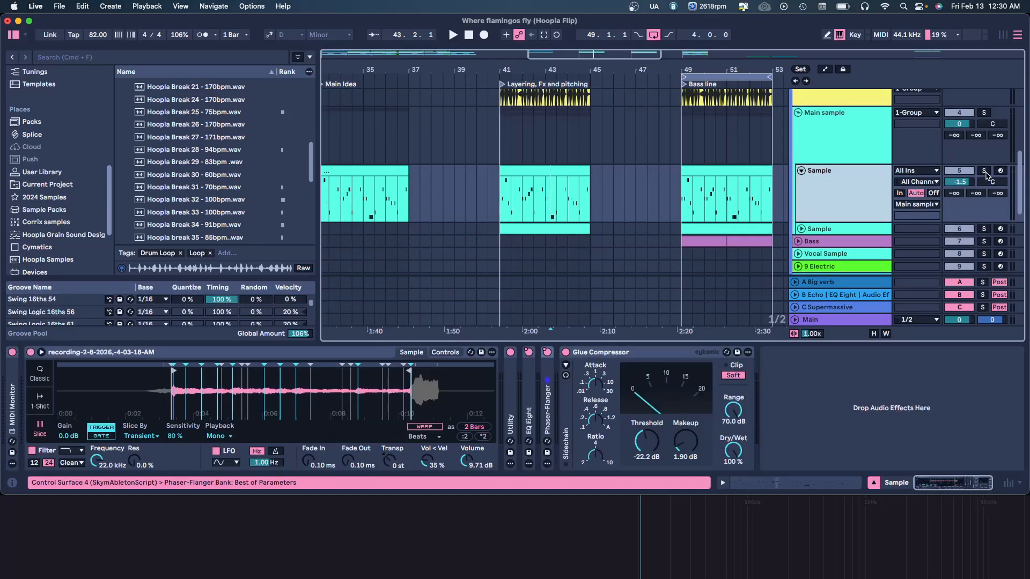
left_click(835, 229)
left_click(844, 201)
left_click_drag(535, 69, 535, 126)
double_click(526, 380)
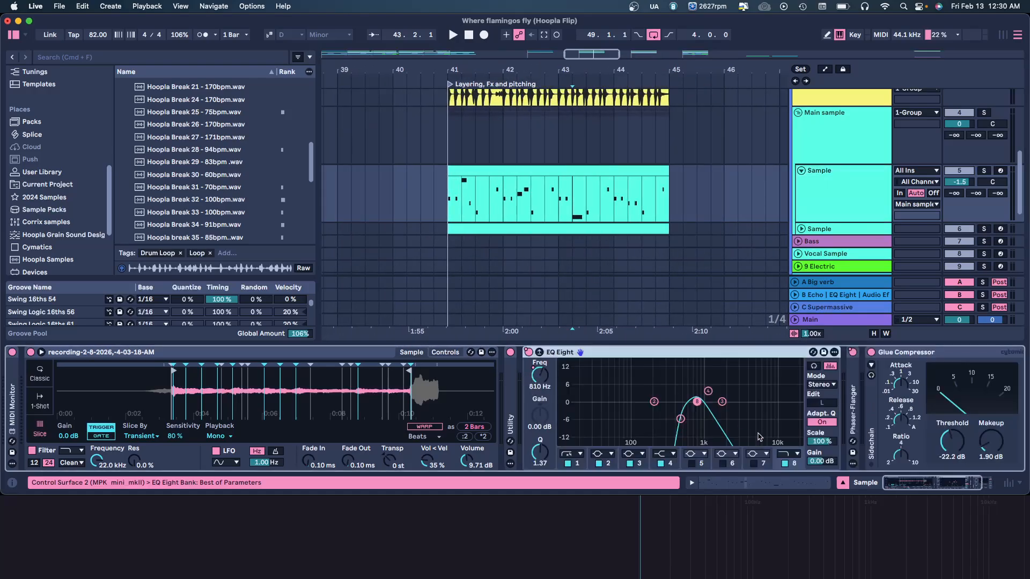
double_click(853, 408)
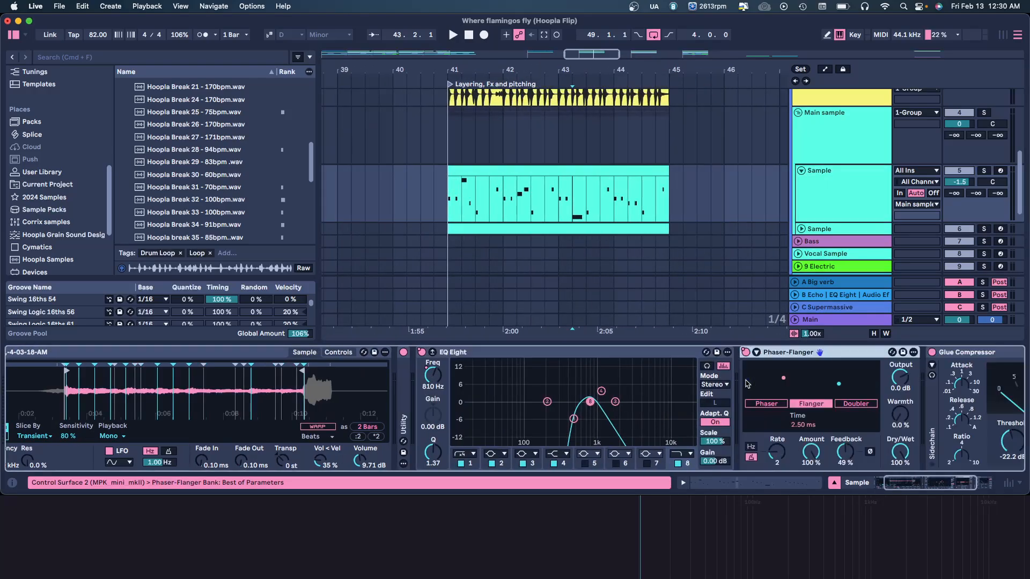
left_click_drag(913, 477, 919, 477)
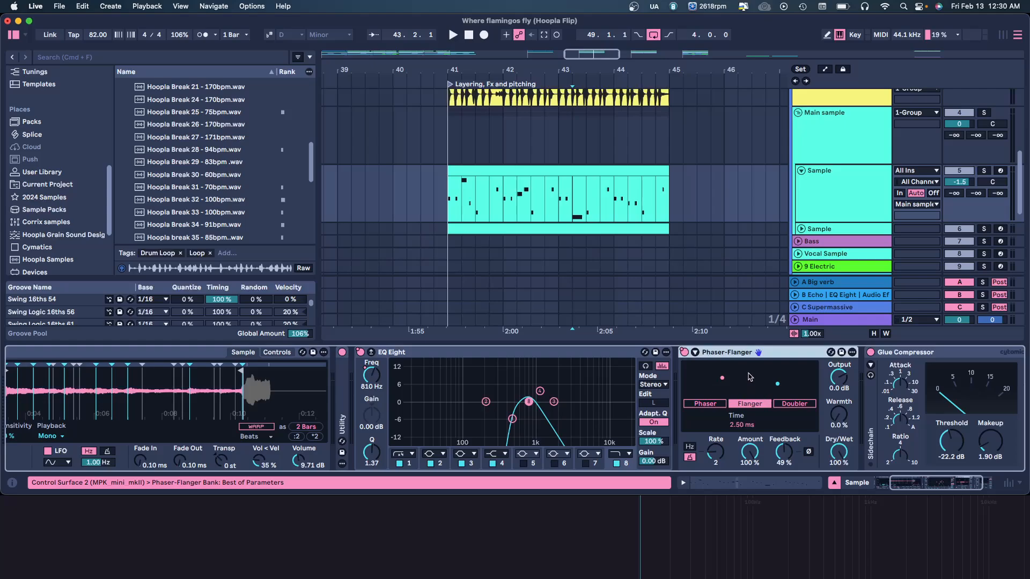
Step: Solo the first Sample track and play its chops from bar 41 through the EQ Eight and Phaser-Flanger
left_click(982, 172)
key("space")
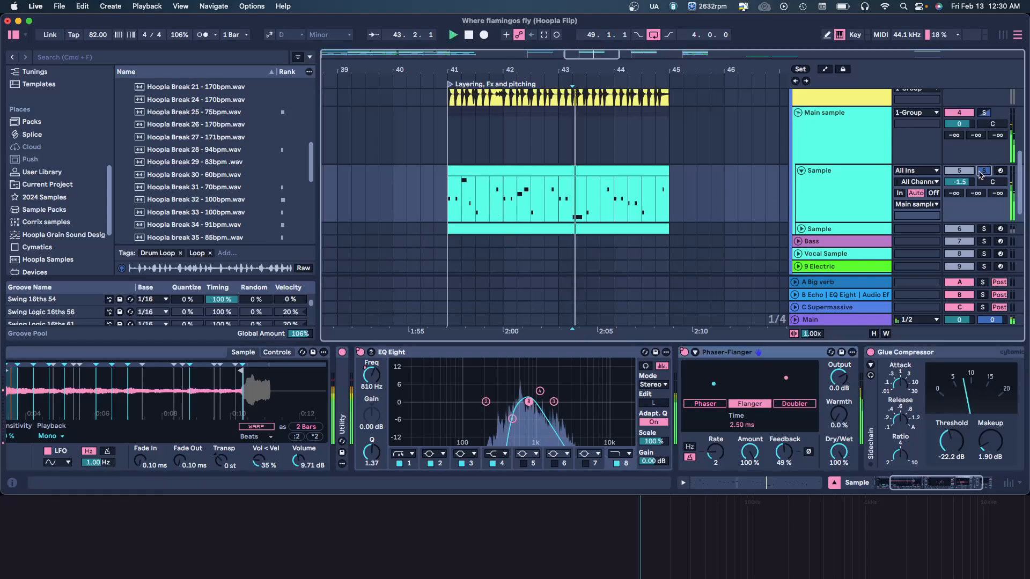
left_click(455, 200)
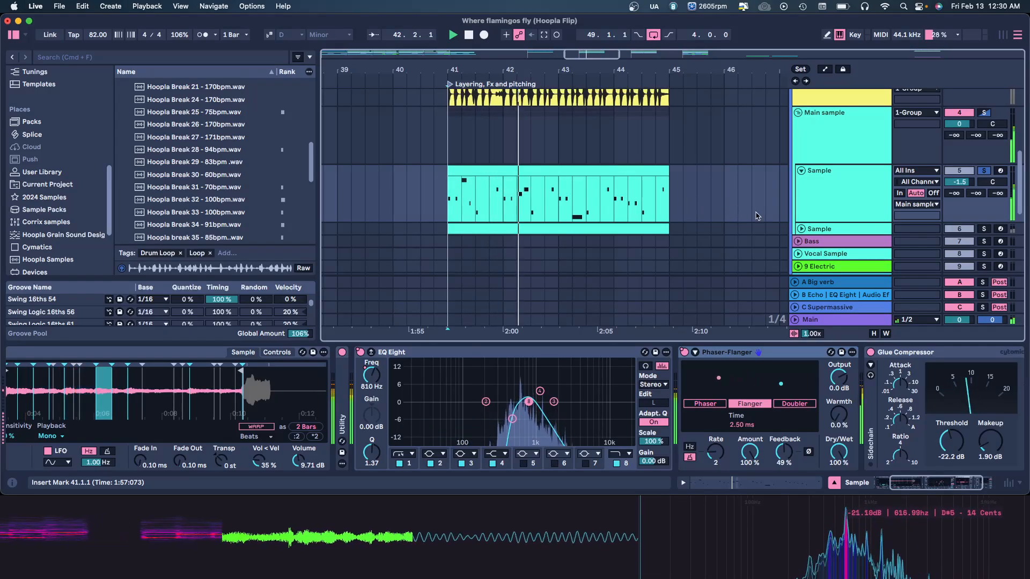
key("space")
Step: Unfold the second Sample track in the Main sample group and show its device chain
left_click(801, 229)
scroll(837, 193, "down", 3)
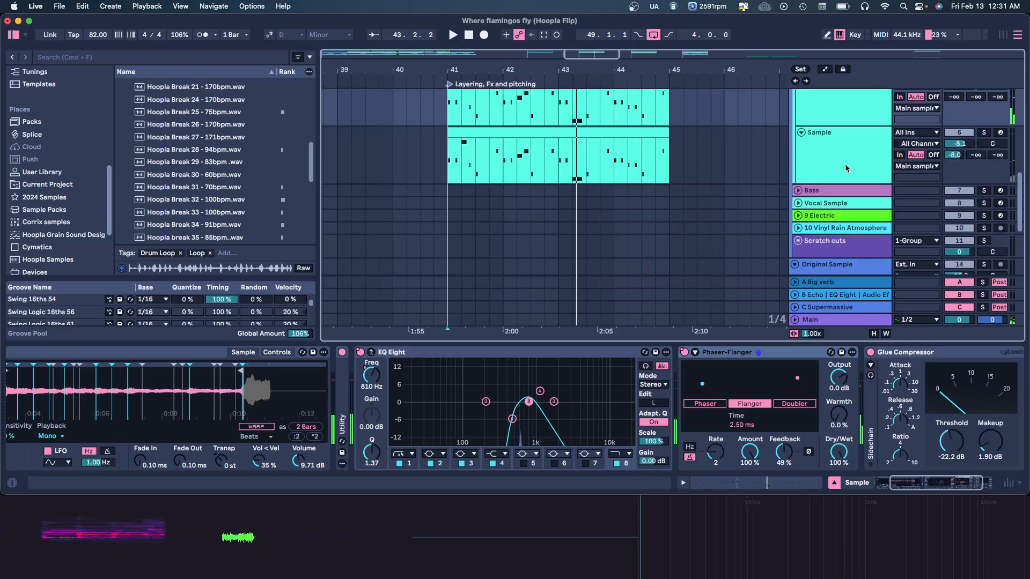
left_click(845, 168)
scroll(845, 168, "up", 3)
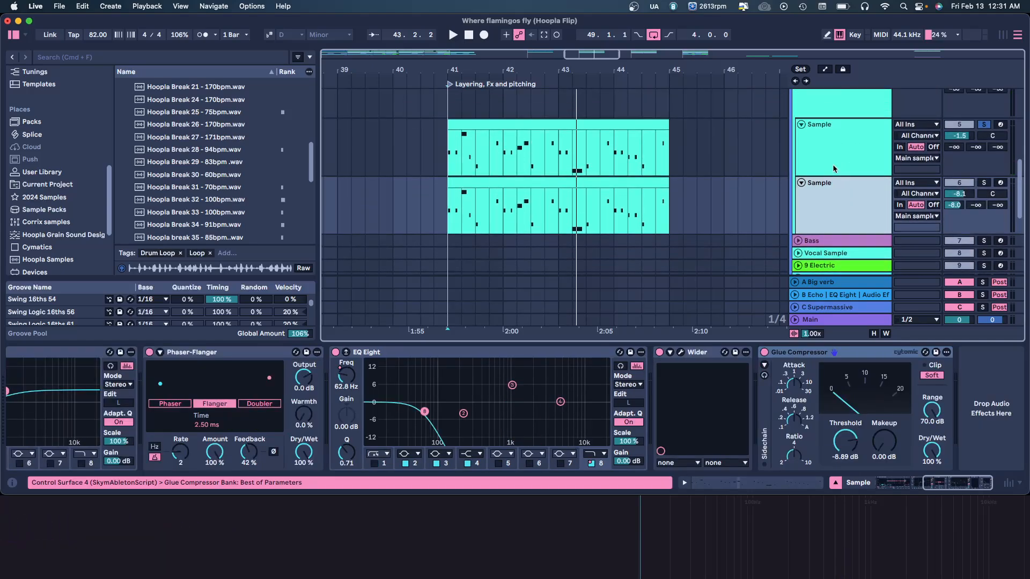
Step: Turn off the 62.8 Hz EQ Eight after the Phaser-Flanger on the second Sample track, playing from bar 41 to compare
key("space")
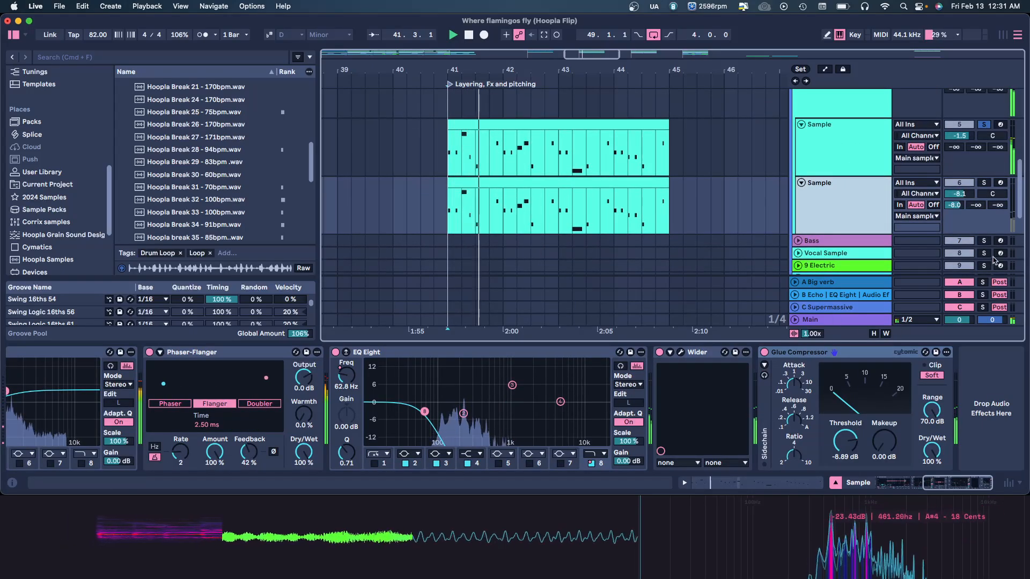
key("space")
left_click(334, 352)
key("space")
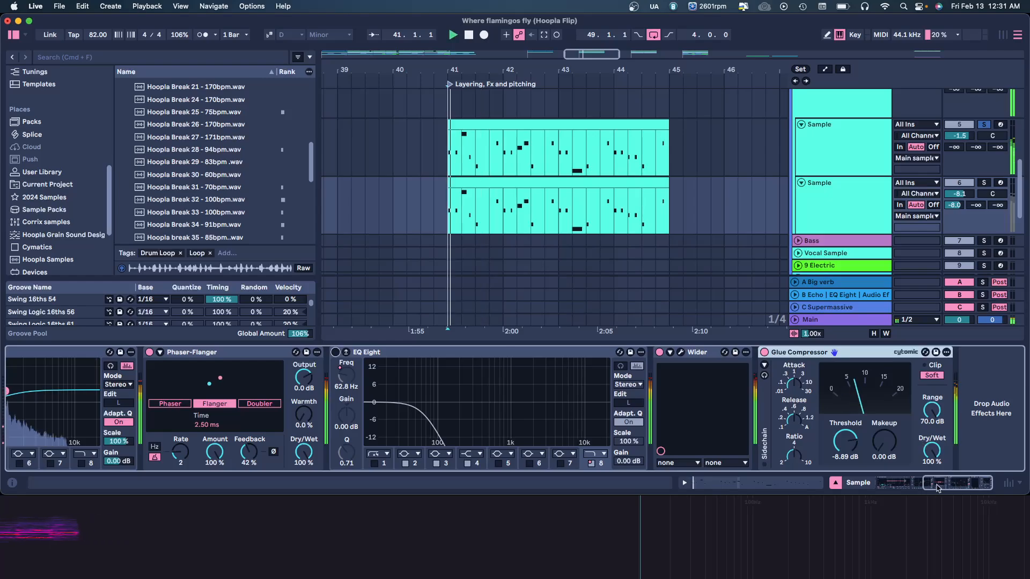
scroll(418, 413, "left", 10)
key("space")
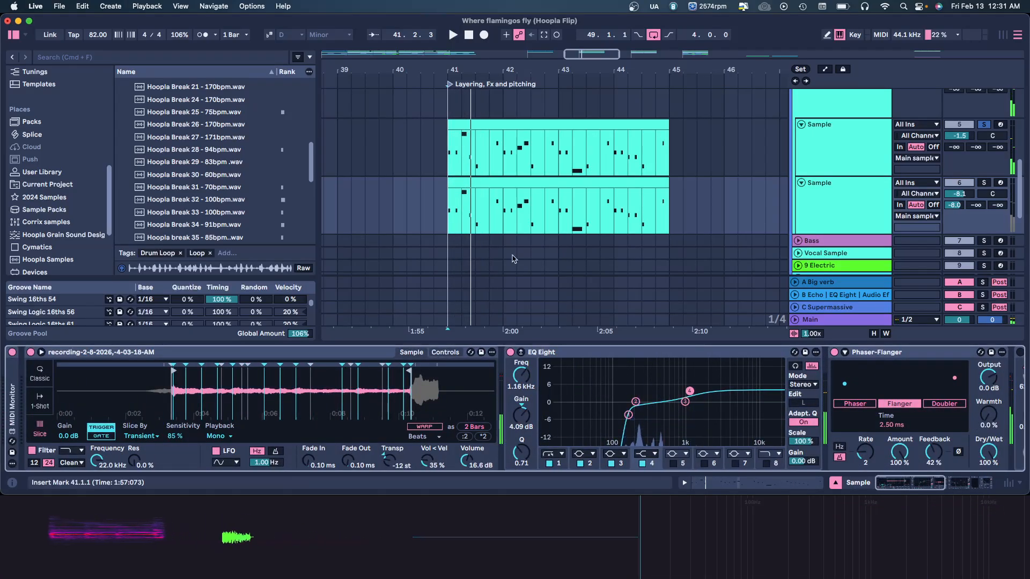
Step: Select the second Sample track's clip, solo that track too, and play from bar 41 with its Simpler shown
left_click(526, 141)
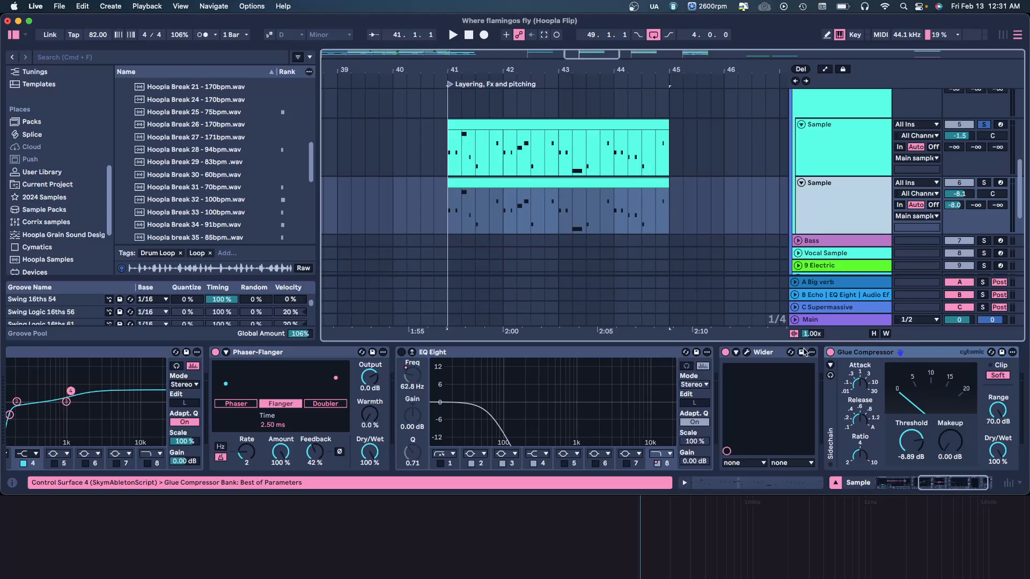
scroll(466, 413, "left", 10)
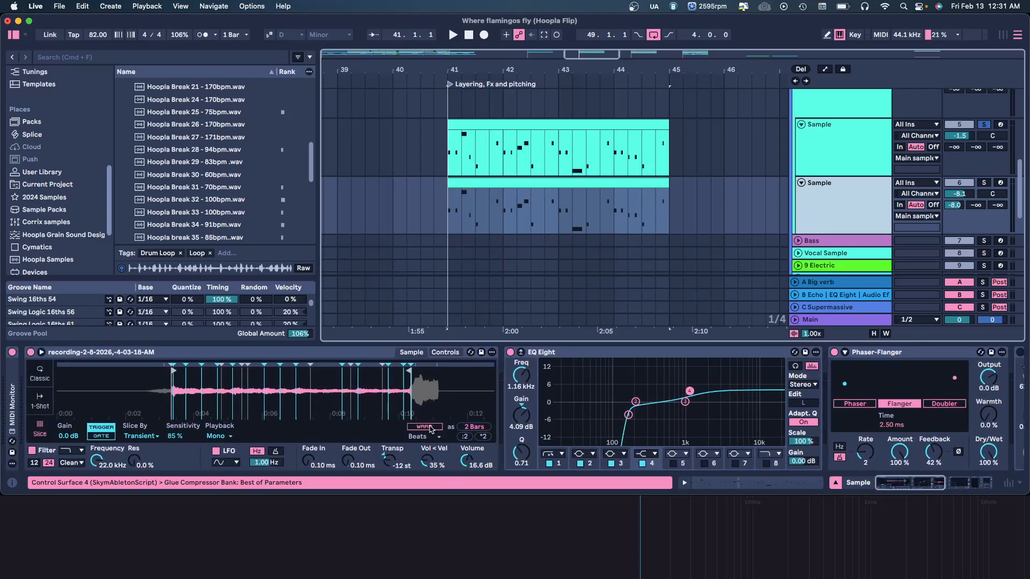
left_click(984, 182)
key("space")
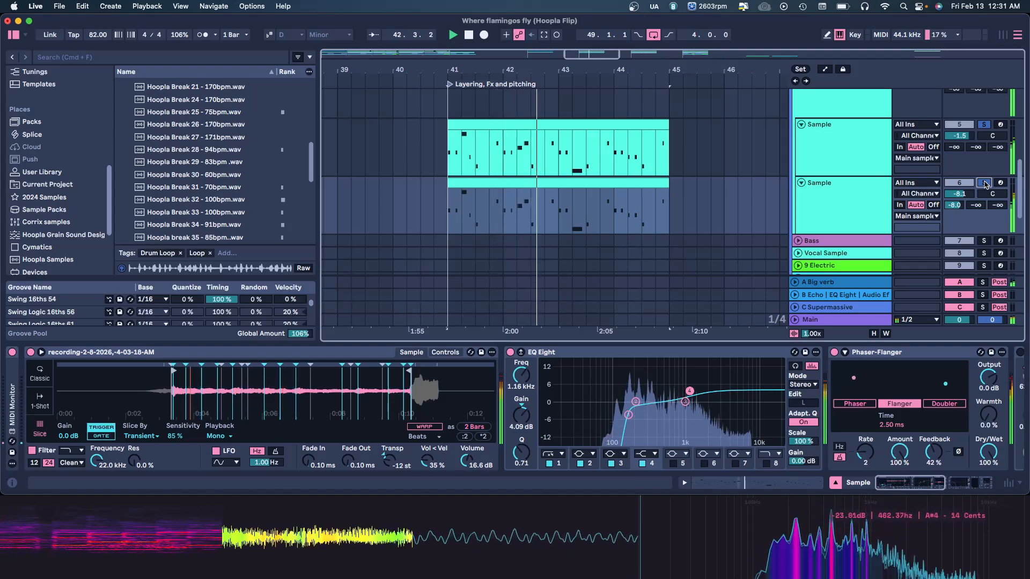
key("space")
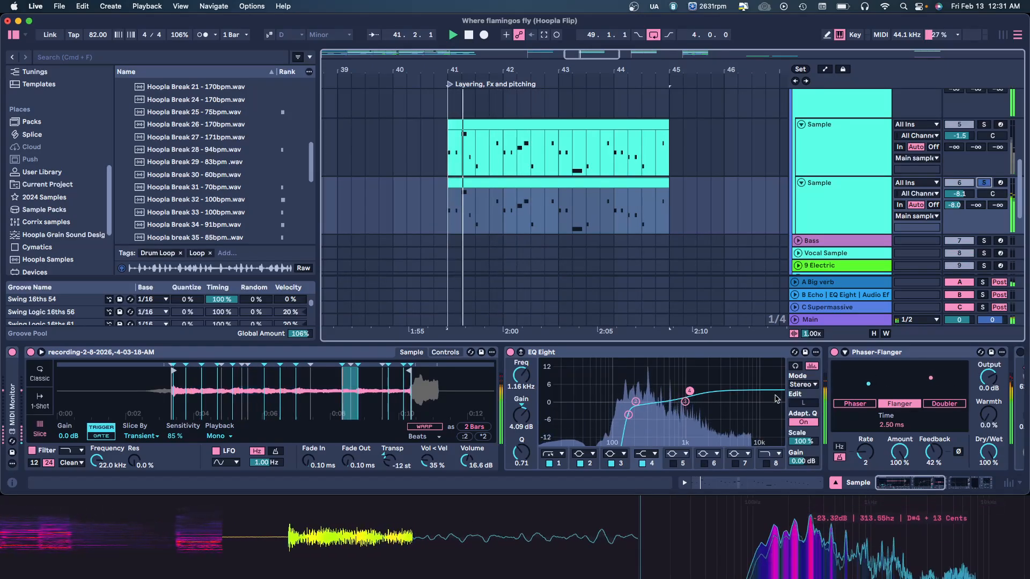
Step: Add the Hoopla Break 2 and the skip break tracks to the solo and play them with the second Sample track from bar 41
mouse_move(906, 481)
left_mouse_down()
mouse_move(922, 481)
mouse_move(903, 481)
left_mouse_up()
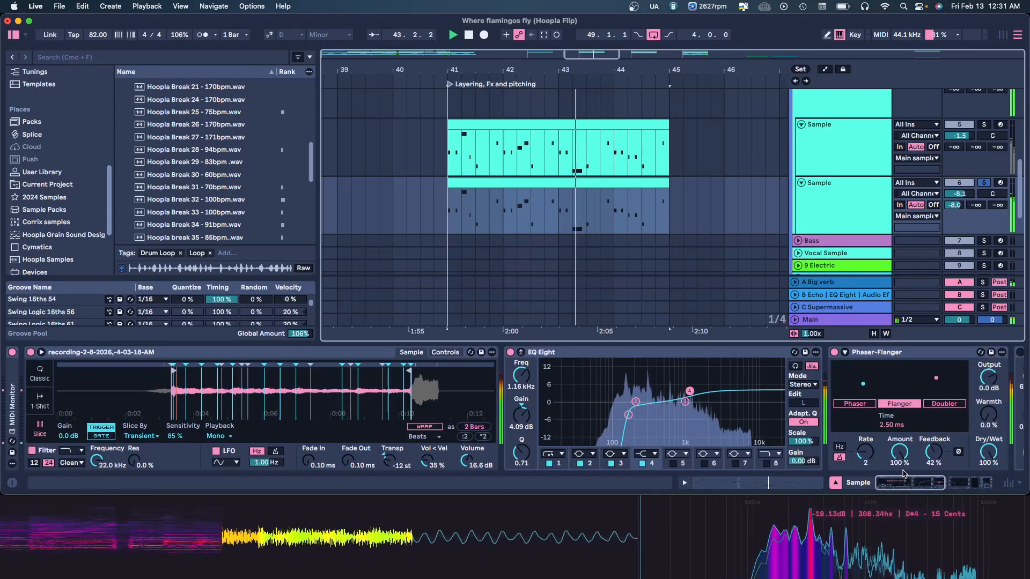
scroll(972, 161, "up", 5)
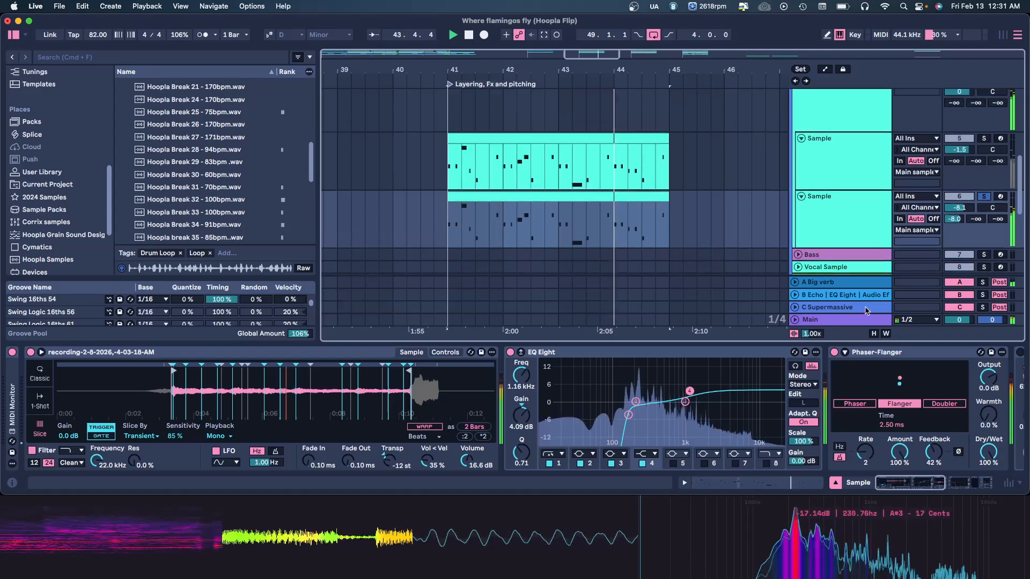
left_click(987, 127, "super")
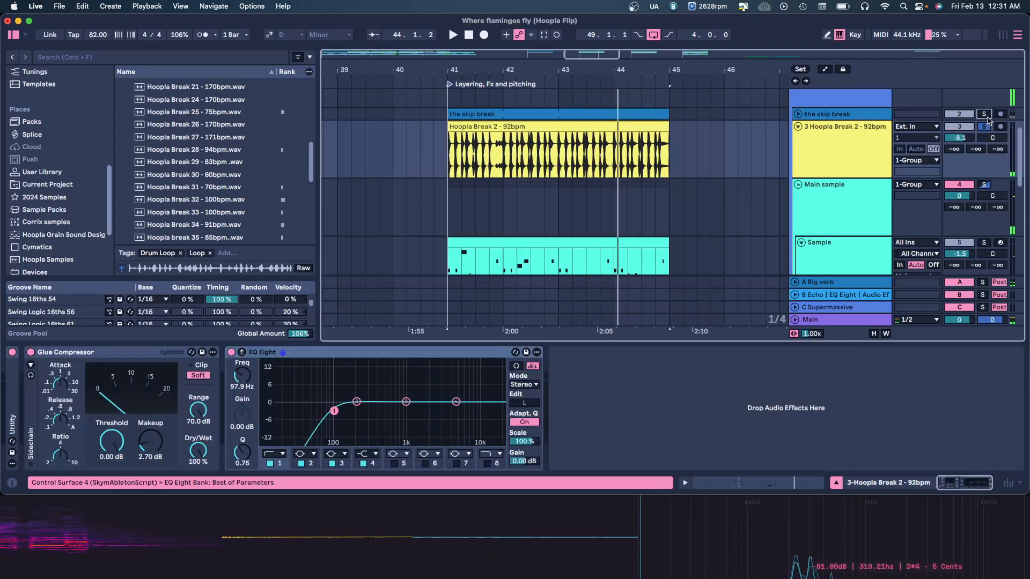
left_click(985, 114, "super")
key("space")
scroll(991, 240, "down", 4)
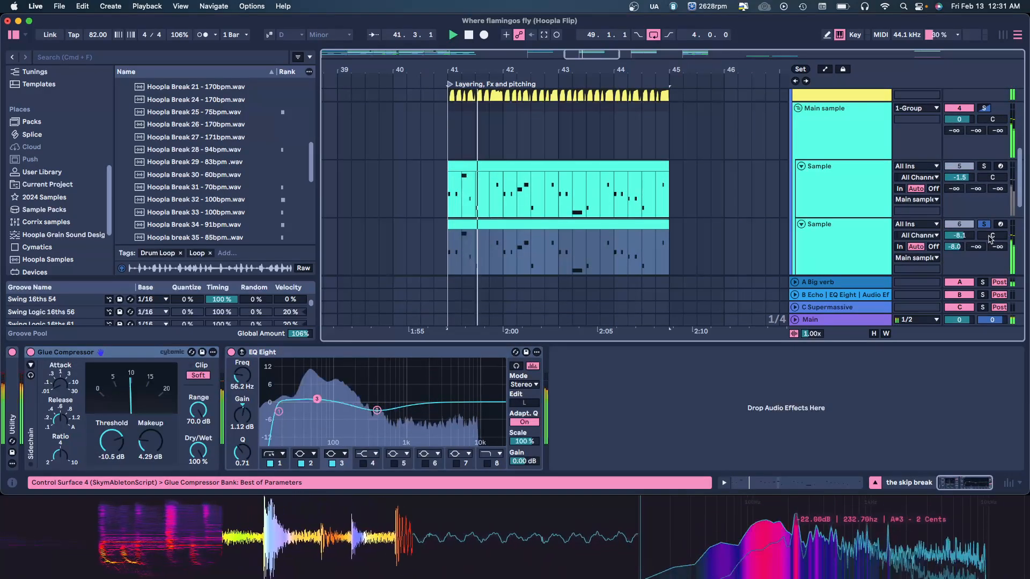
Step: Clear all track solos and play the full layered section from bar 41 with drums and both Sample tracks
left_click(985, 164)
key("space")
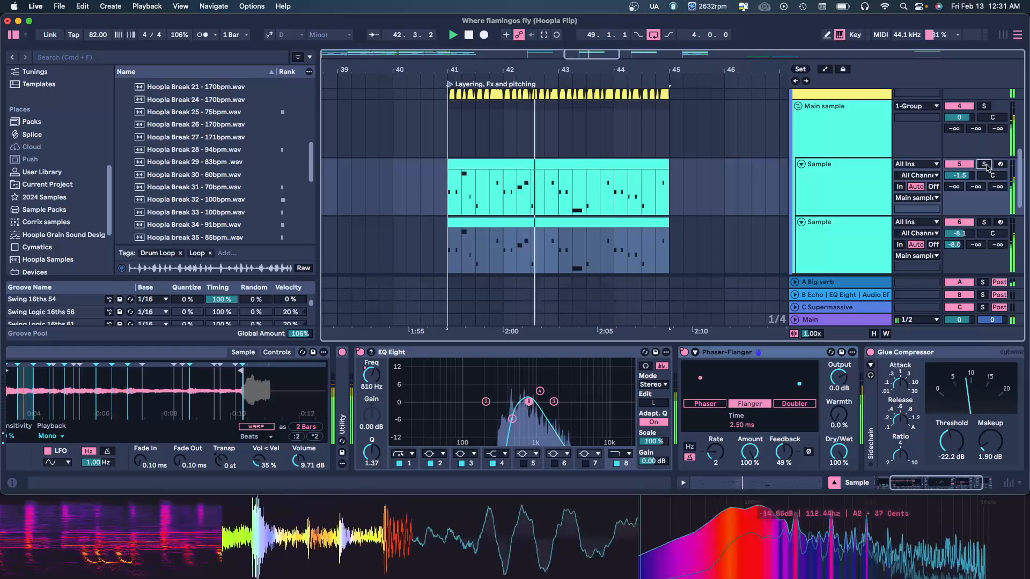
left_click_drag(539, 69, 530, 31)
key("space")
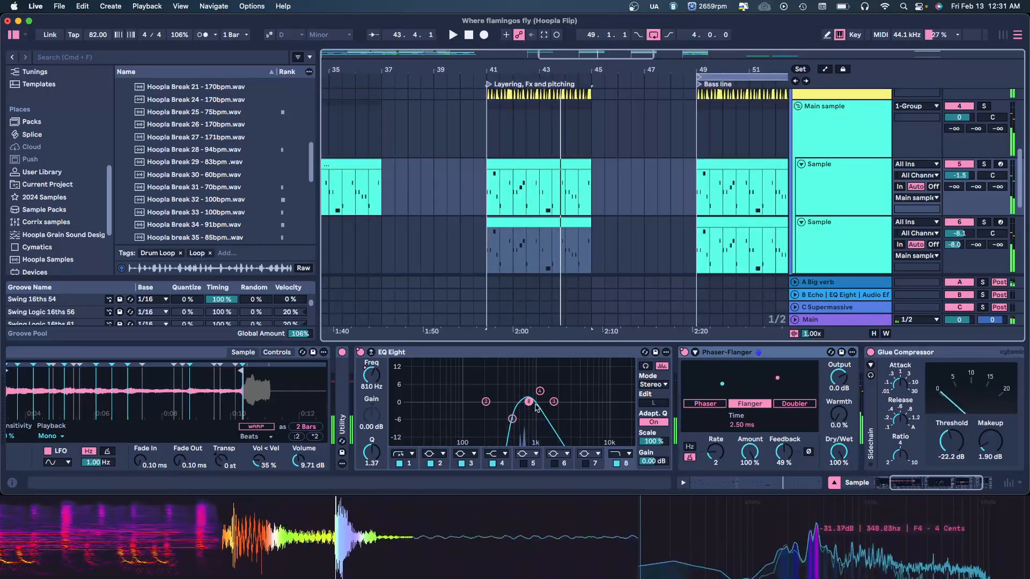
Step: Show the second Sample track's device chain, going back to its Simpler, EQ Eight and Phaser-Flanger
left_click(827, 177)
left_click(835, 219)
scroll(842, 234, "down", 1)
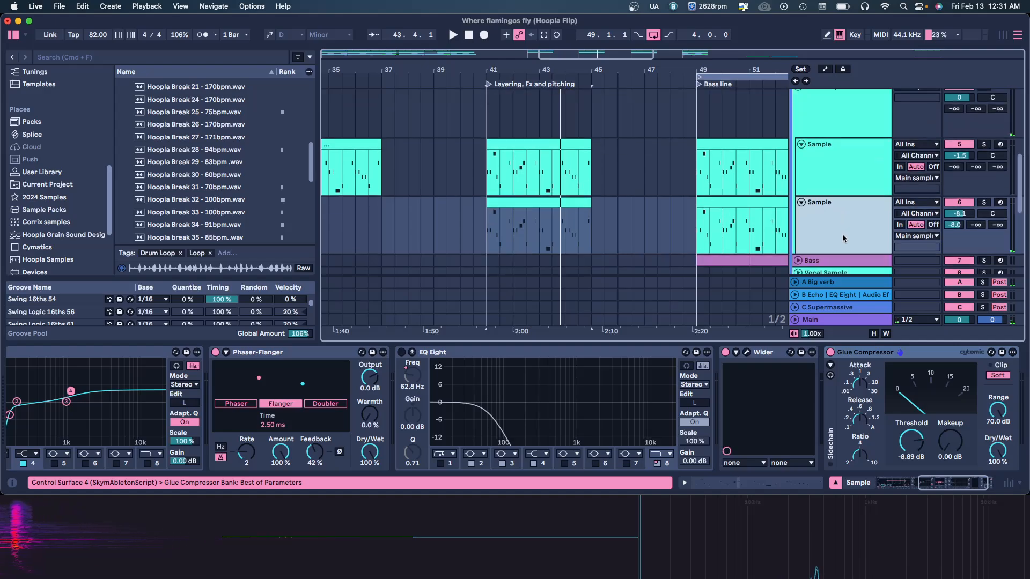
left_click(920, 479)
left_click_drag(920, 478, 664, 425)
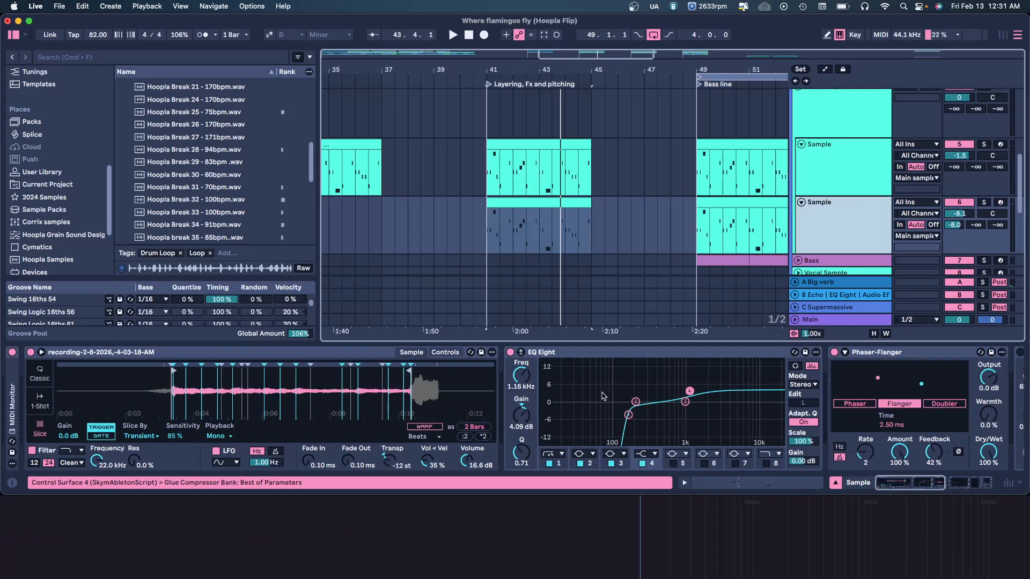
scroll(646, 141, "down", 5)
scroll(653, 147, "up", 5)
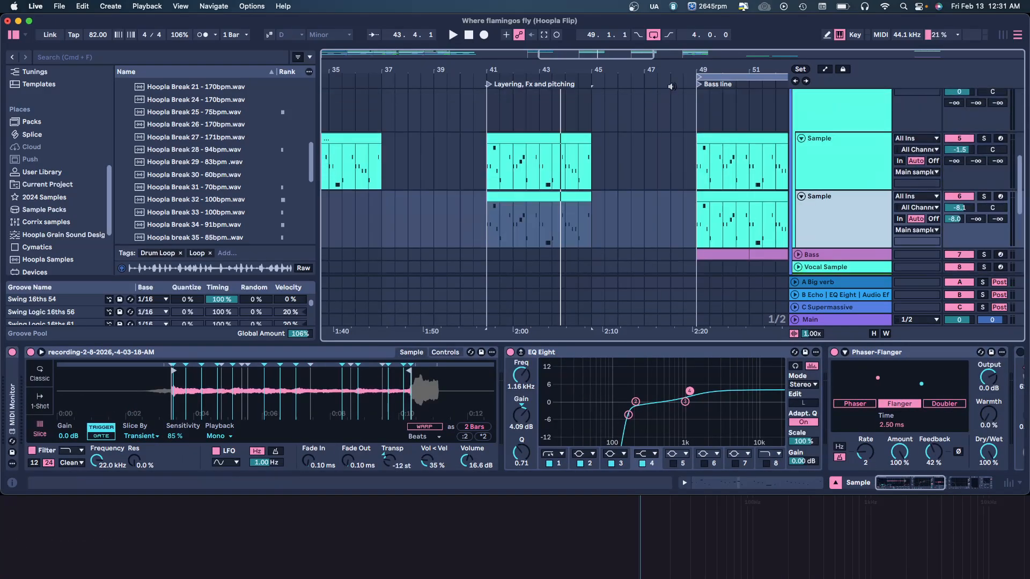
Step: Open the first bass clip at bar 49 in the Bass line section to examine its notes, and close the clip editor
left_click_drag(665, 70, 448, 71)
scroll(595, 226, "down", 4)
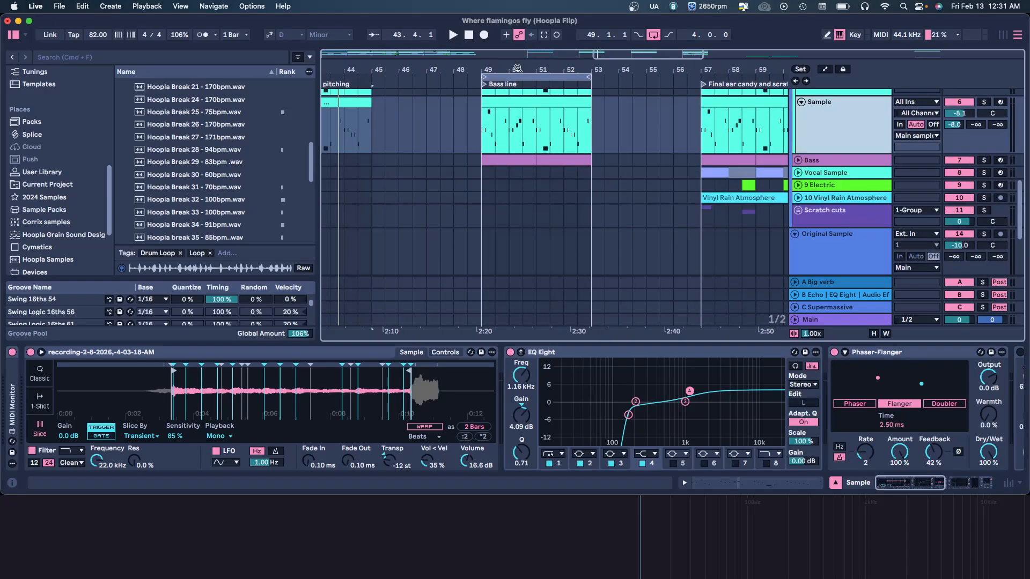
mouse_move(518, 68)
left_mouse_down()
mouse_move(516, 58)
mouse_move(514, 68)
left_mouse_up()
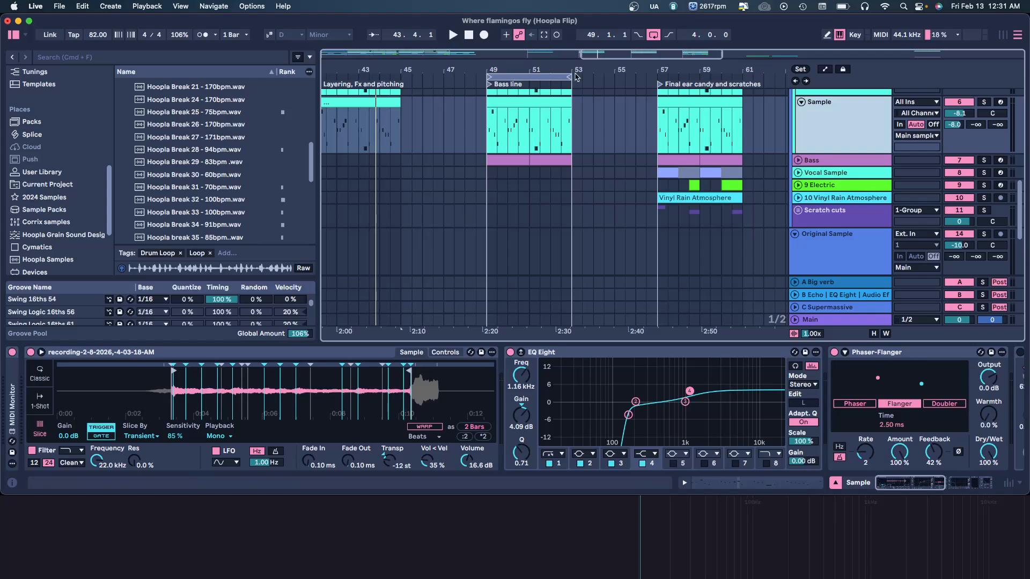
double_click(508, 157)
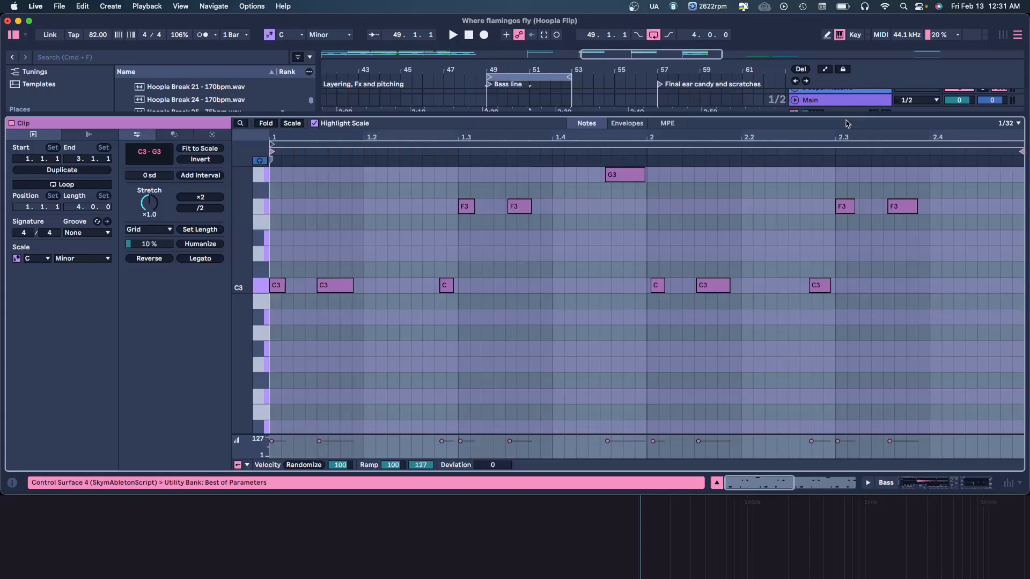
key("super+alt+l")
Step: Unfold the Bass track and show its device chain with the Simpler slice, Utility and EQ Eight
left_click(798, 167)
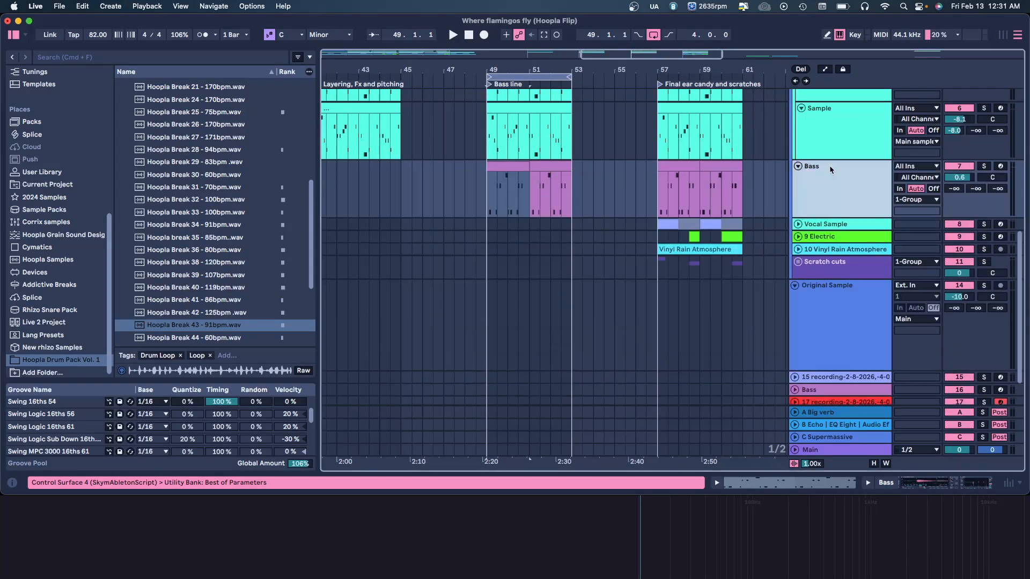
double_click(829, 165)
left_click_drag(409, 397, 384, 373)
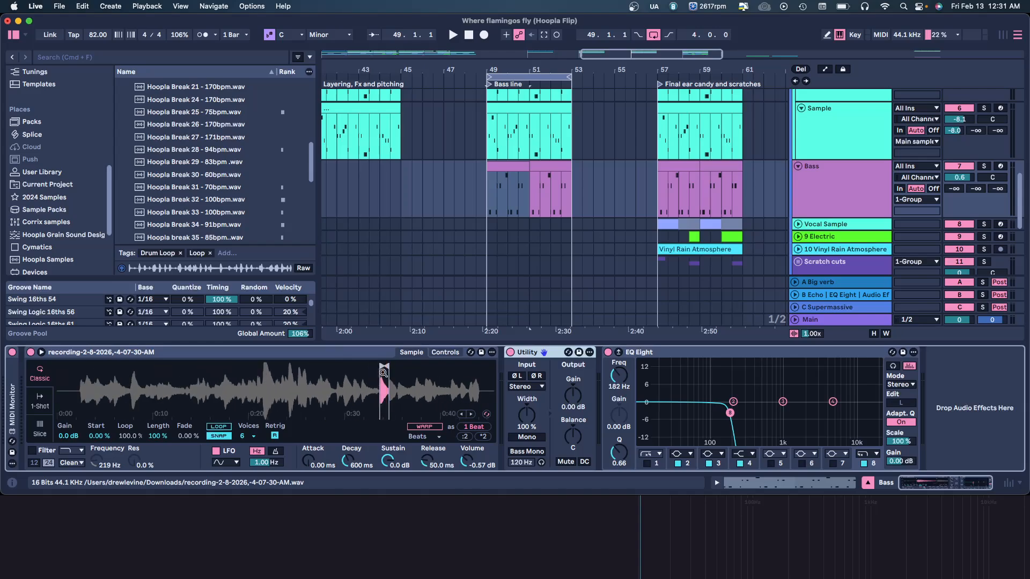
scroll(701, 233, "down", 10)
left_click_drag(751, 65, 547, 48)
scroll(369, 154, "up", 2)
scroll(369, 154, "up", 5)
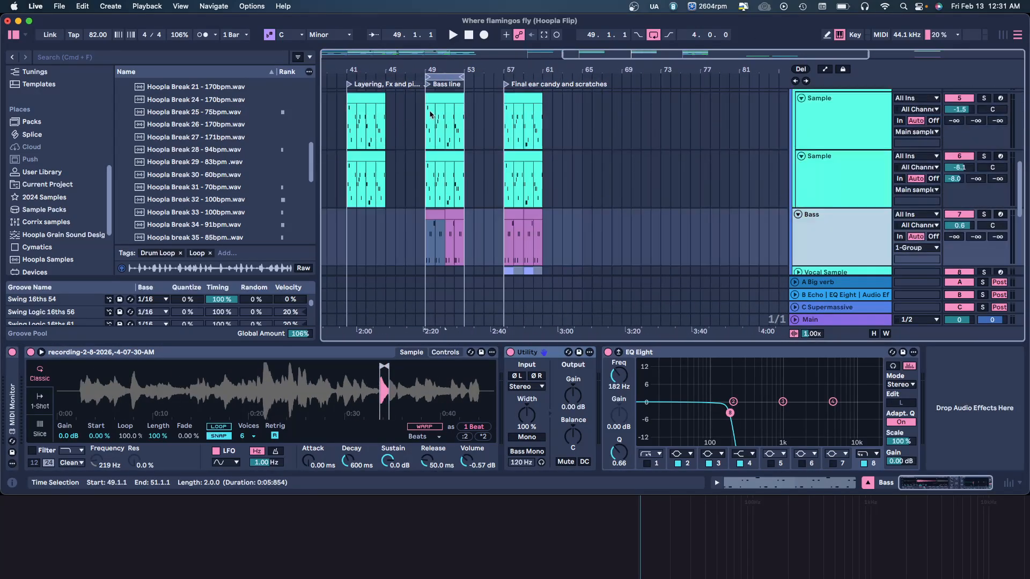
Step: Arm the Bass track and audition notes in different octaves, with its 182 Hz EQ Eight turned off and on again
left_click(608, 352)
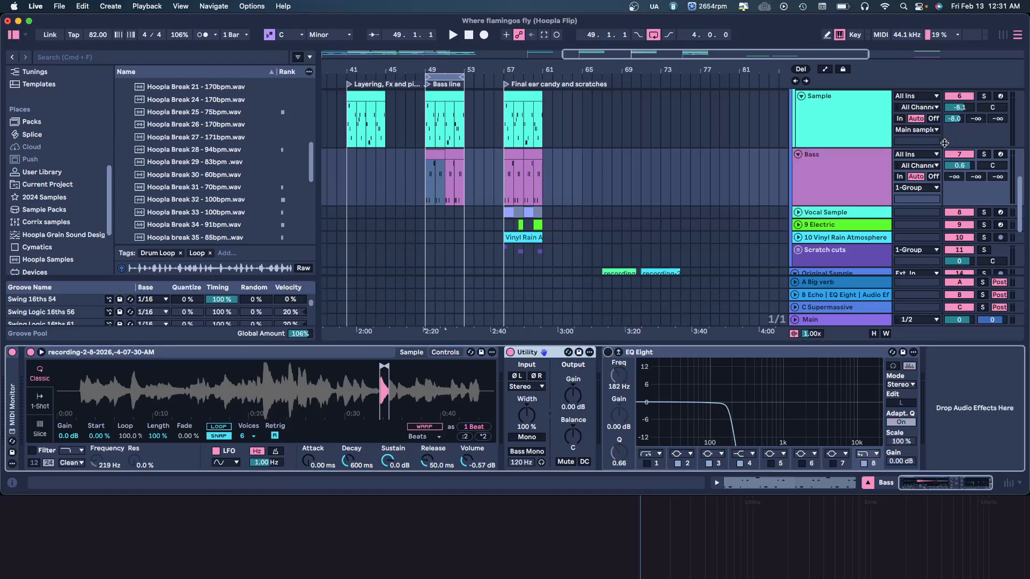
left_click(999, 155)
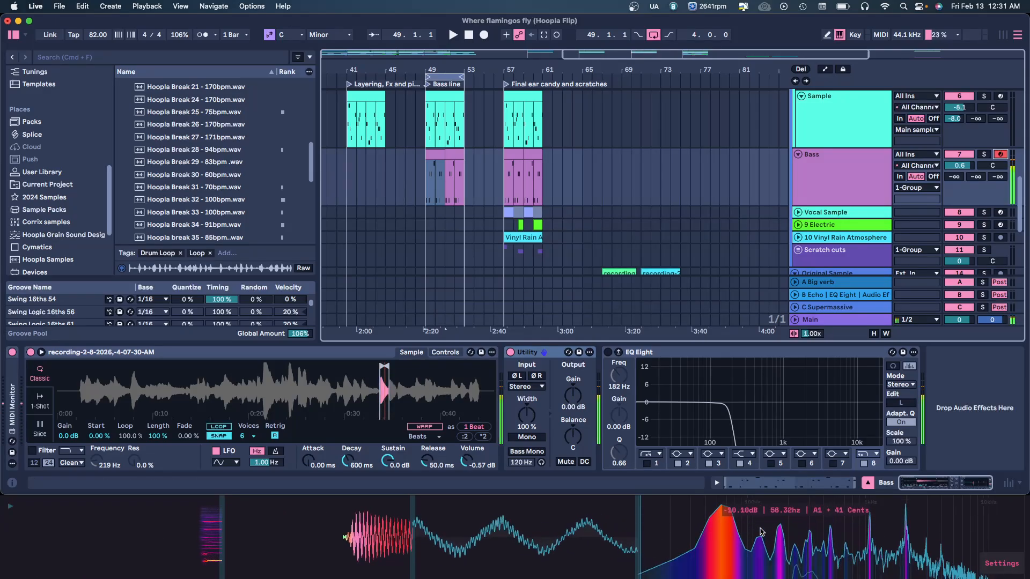
left_click(609, 352)
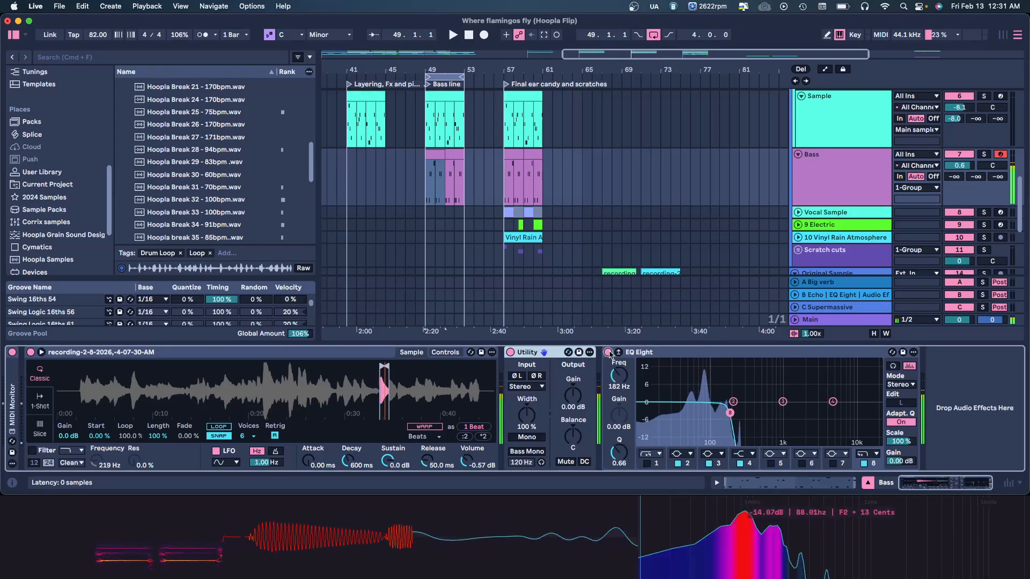
key("z")
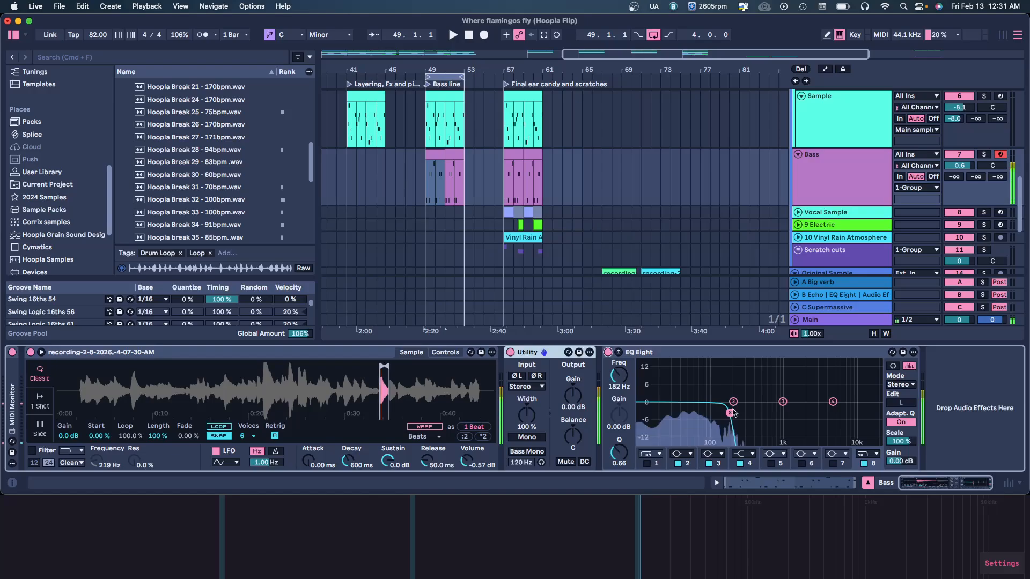
key("x")
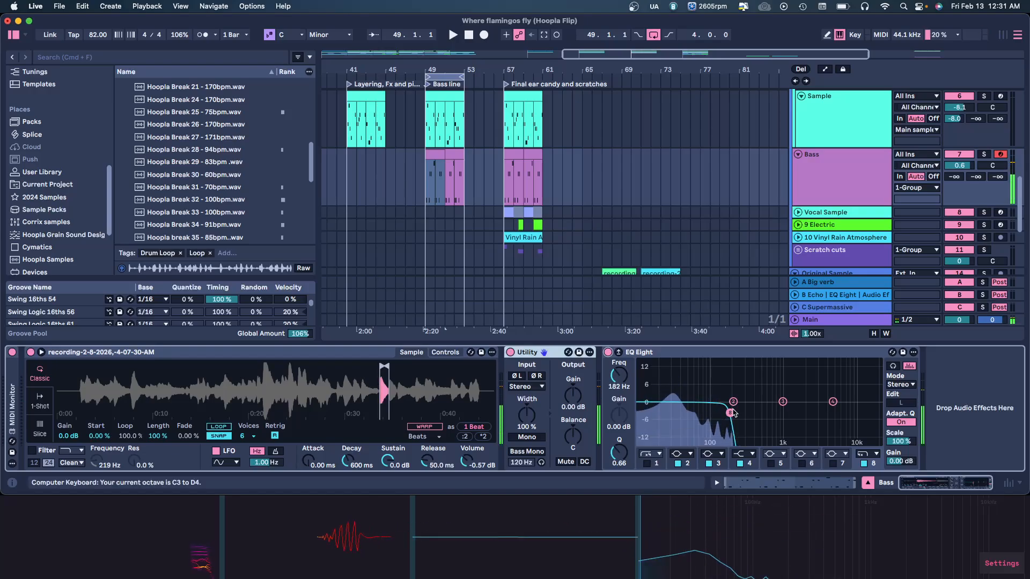
Step: Select the first bass clip at bar 49 on the Bass track and examine the Bass line section
left_click(430, 155)
scroll(437, 160, "up", 2)
left_click_drag(435, 67, 446, 97)
scroll(630, 138, "down", 5)
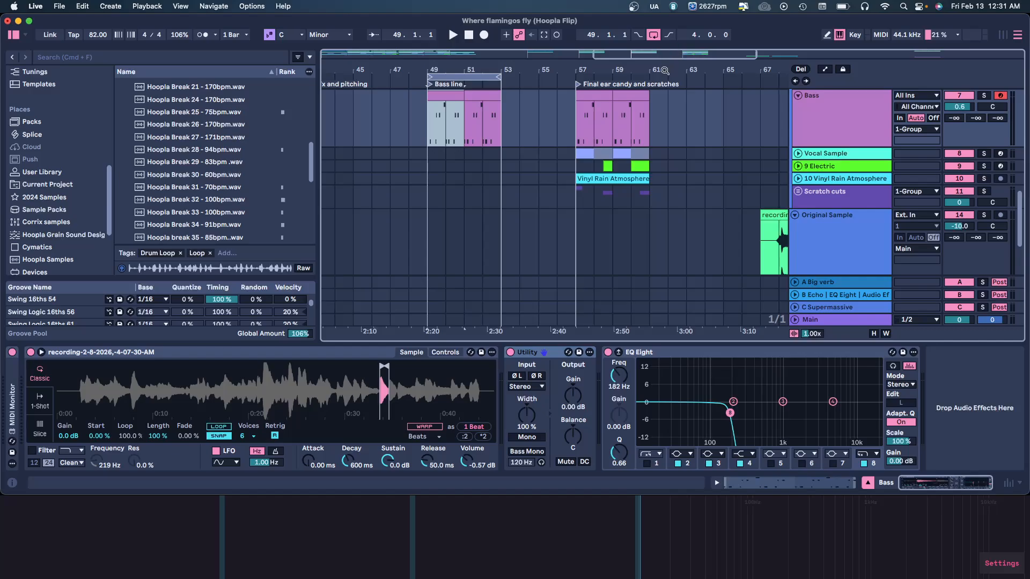
Step: Select the bar 93 clip on track 16 Bass and solo that track
left_click_drag(664, 71, 526, 36)
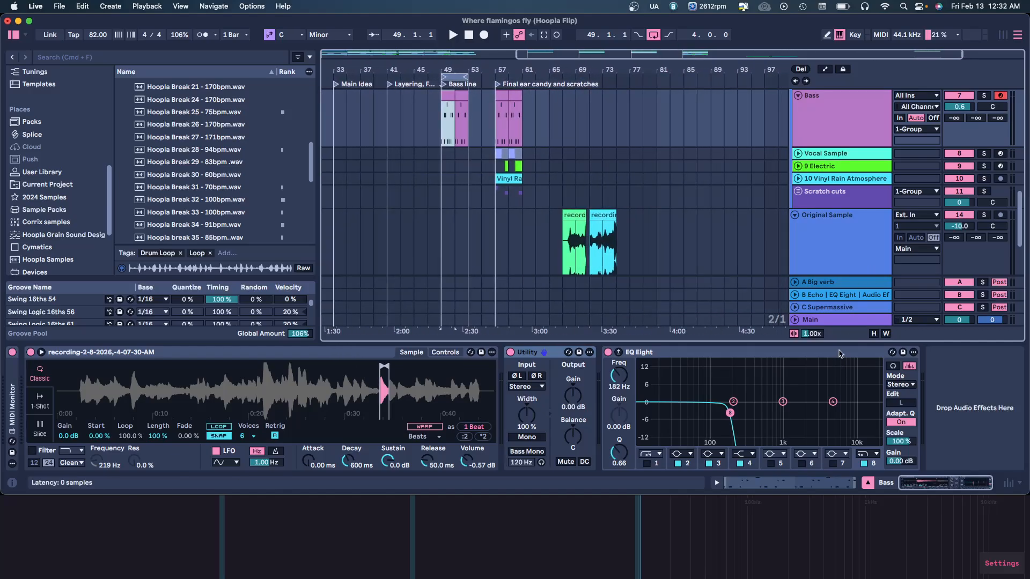
left_click(841, 344)
left_click(754, 347)
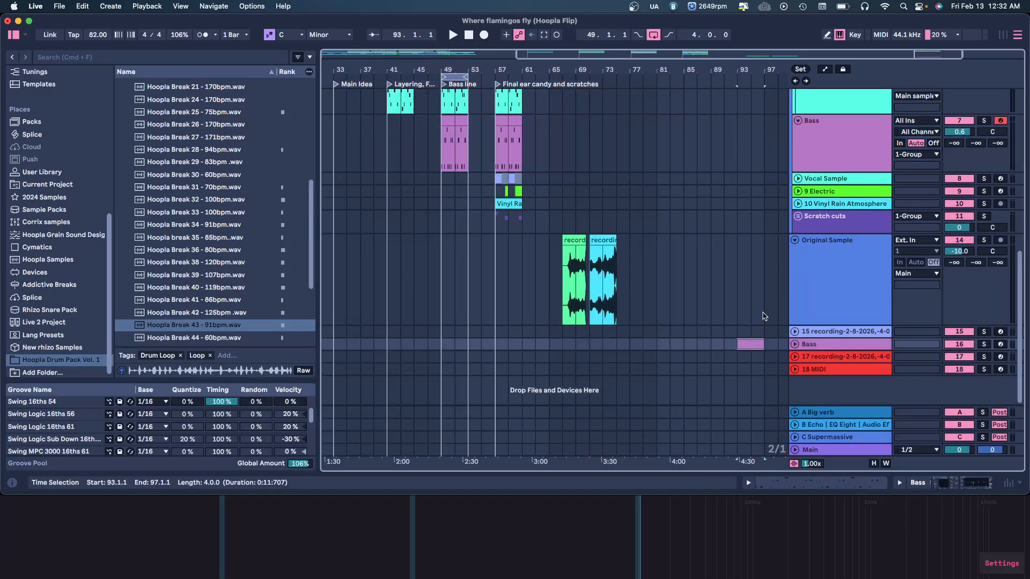
scroll(766, 316, "up", 5)
scroll(765, 317, "down", 4)
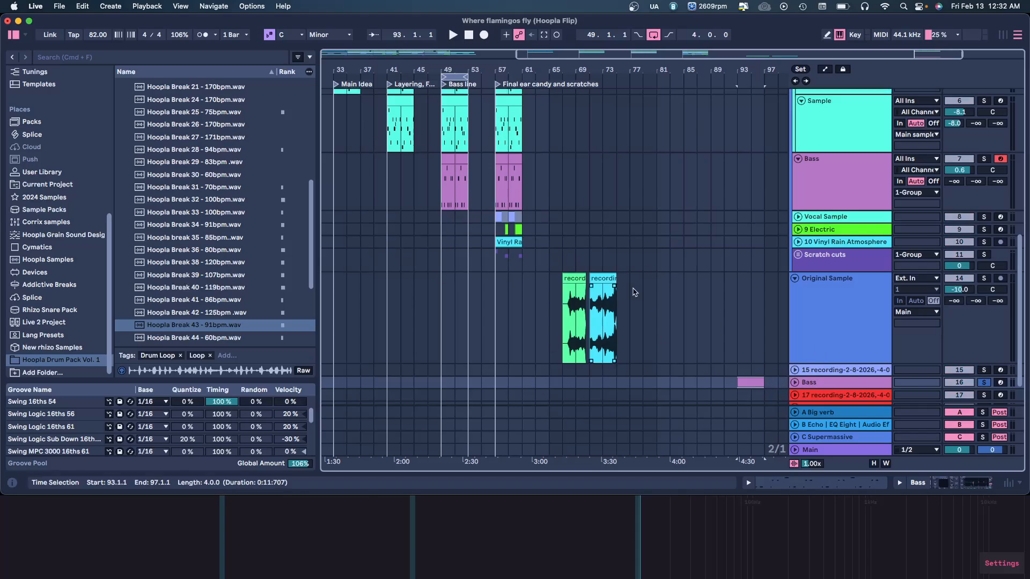
Step: Show the device chain of track 16 Bass, open its Xpand!2 plug-in with the Soft Finger Bass preset, and close it again
double_click(839, 384)
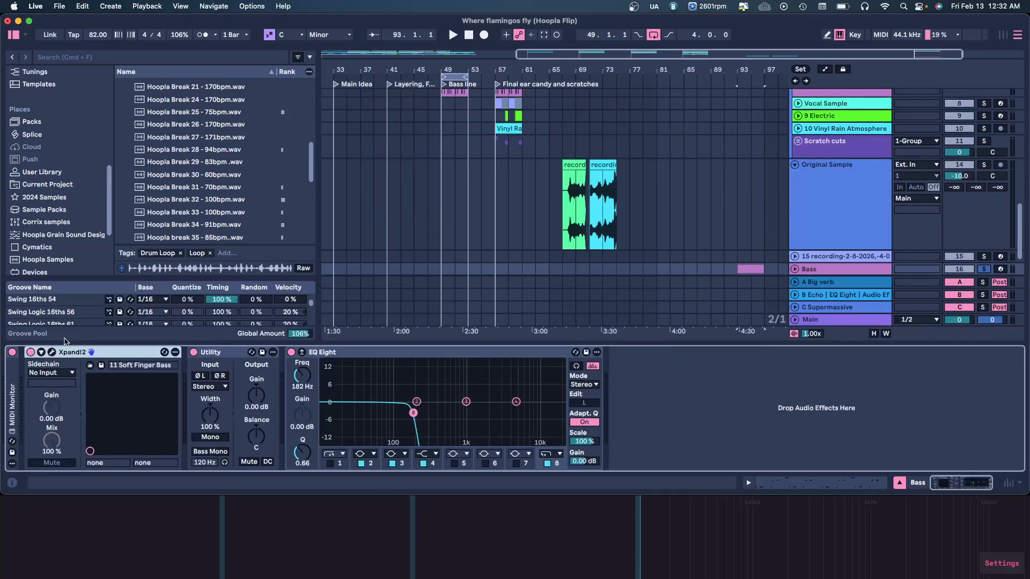
left_click(51, 352)
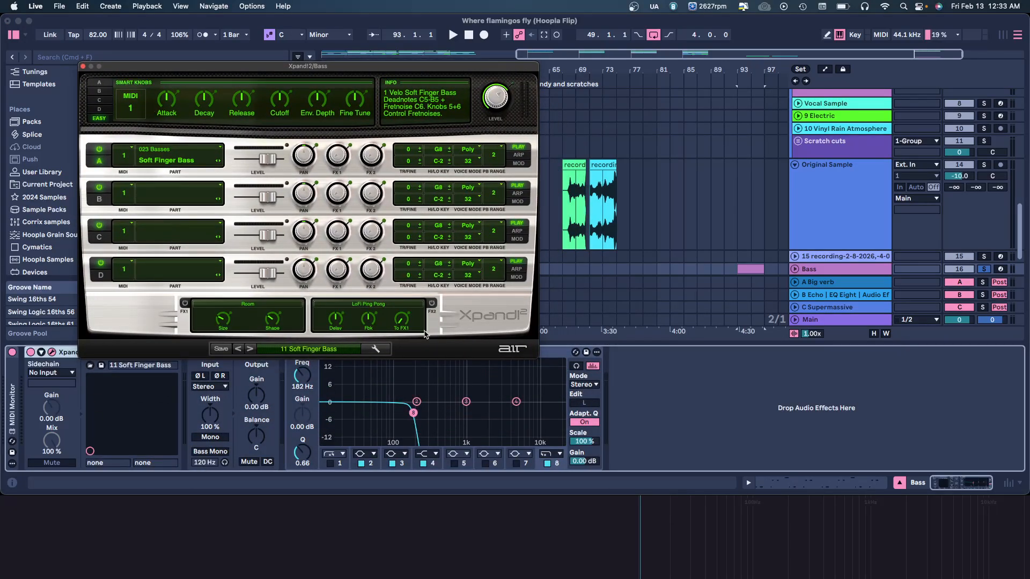
left_click(84, 67)
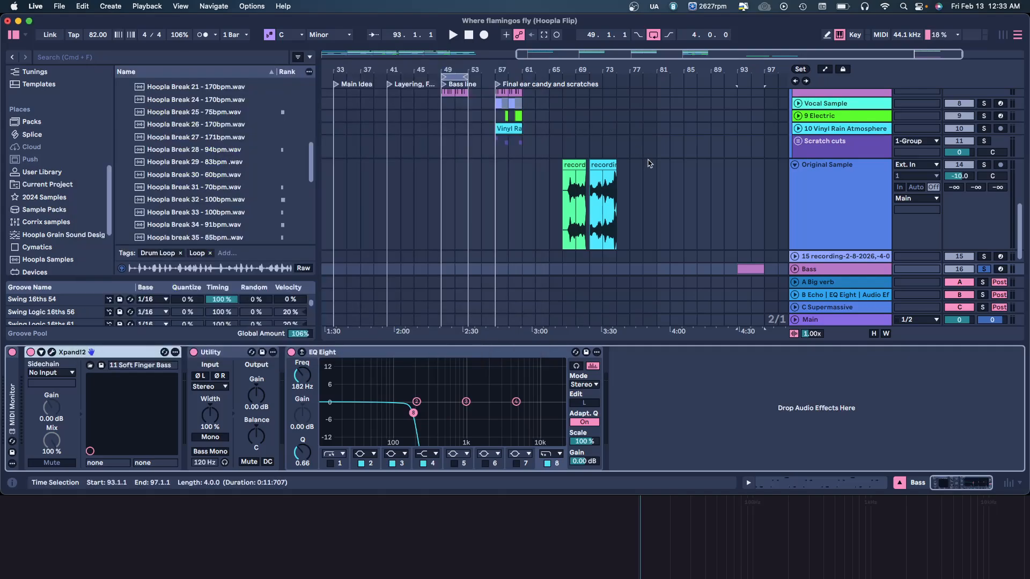
Step: Play the soloed track 16 Bass from bar 93 with its 182 Hz EQ Eight turned off
key("space")
scroll(978, 205, "up", 5)
scroll(978, 205, "up", 4)
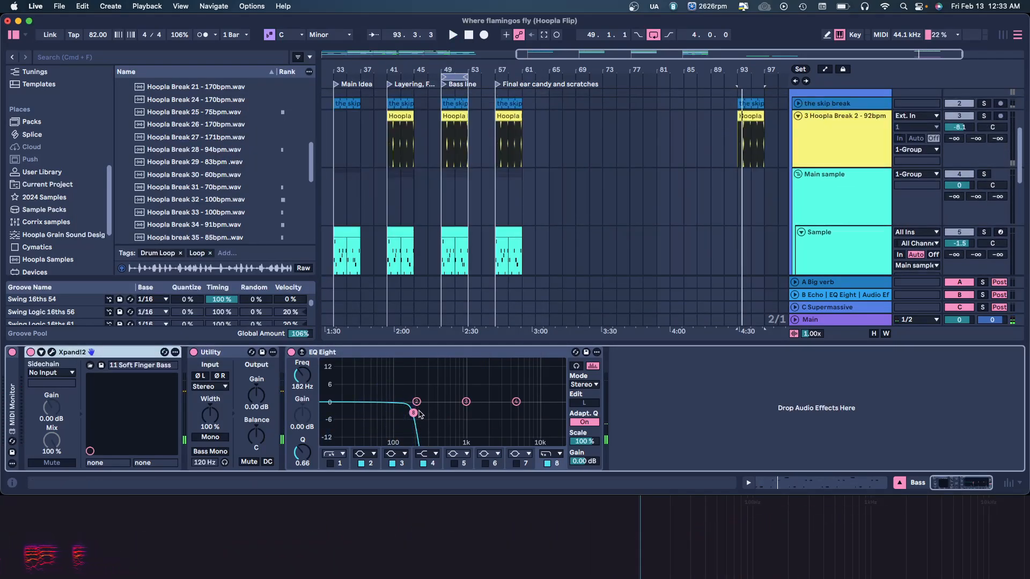
scroll(858, 242, "down", 10)
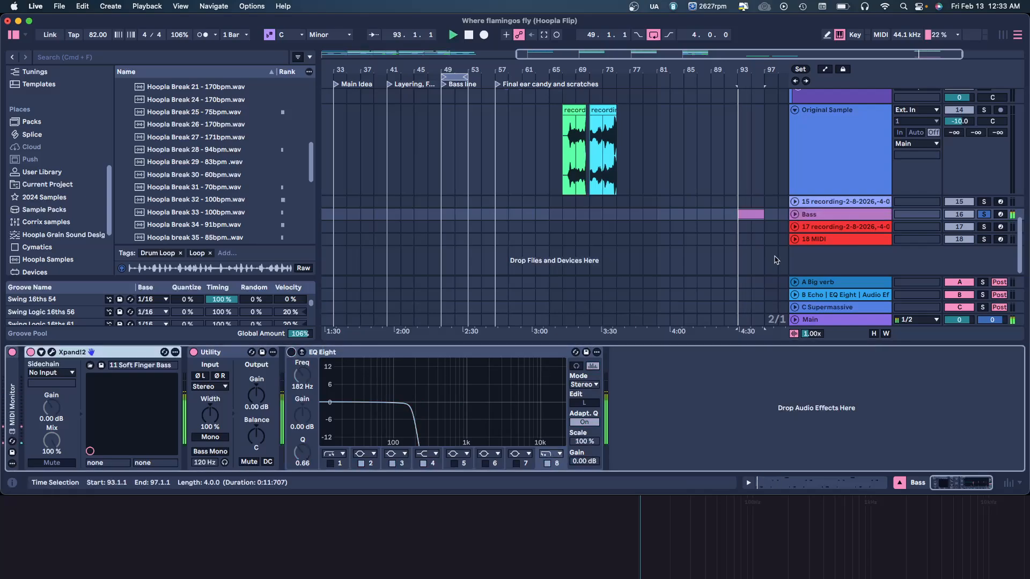
scroll(976, 224, "up", 10)
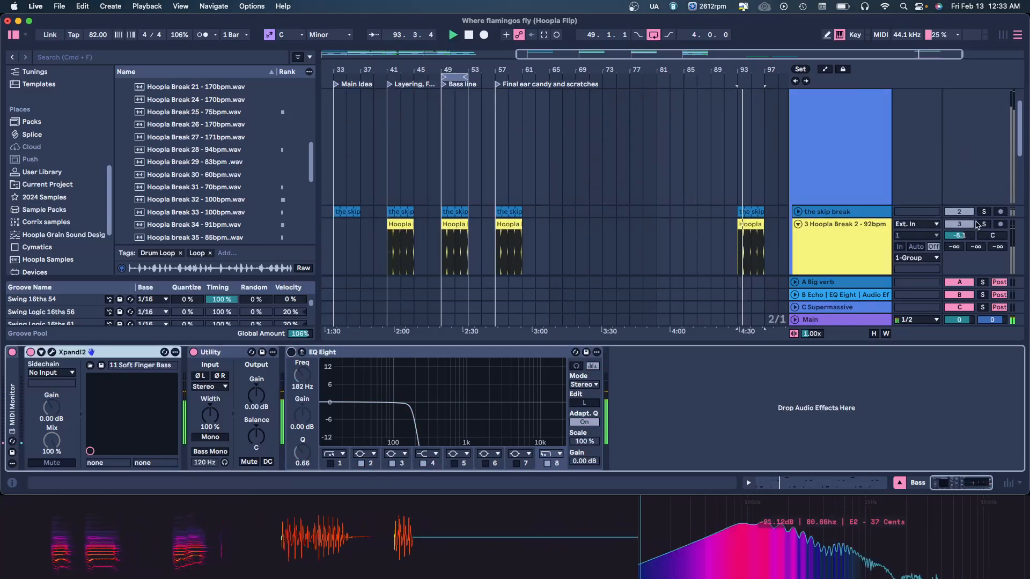
Step: Solo the Hoopla Break 2 and the skip break tracks too, play them with the Xpand!2 bass from bar 93, and stop playback
left_click(983, 224, "super")
left_click(984, 212, "super")
scroll(868, 247, "down", 3)
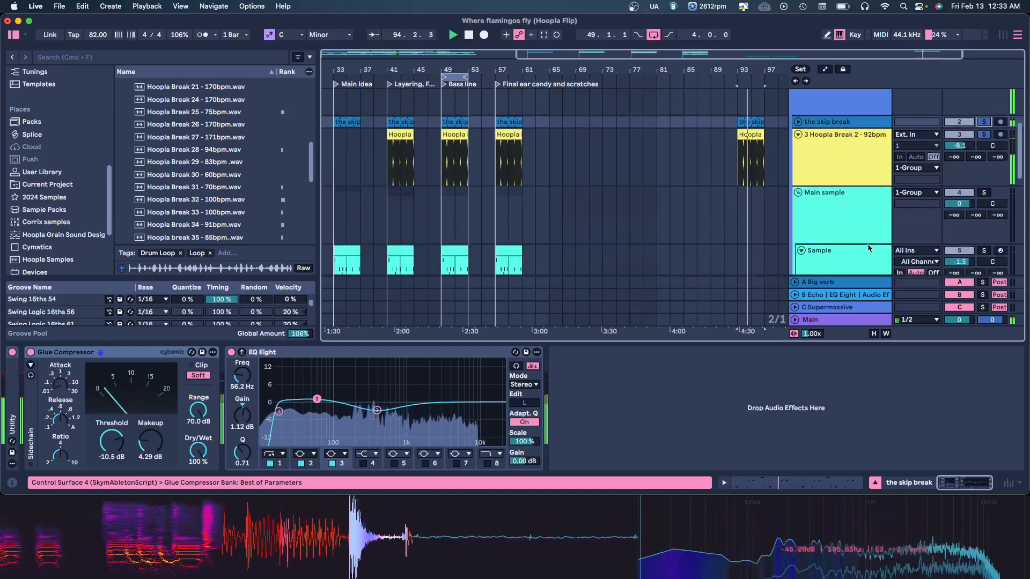
scroll(868, 248, "down", 10)
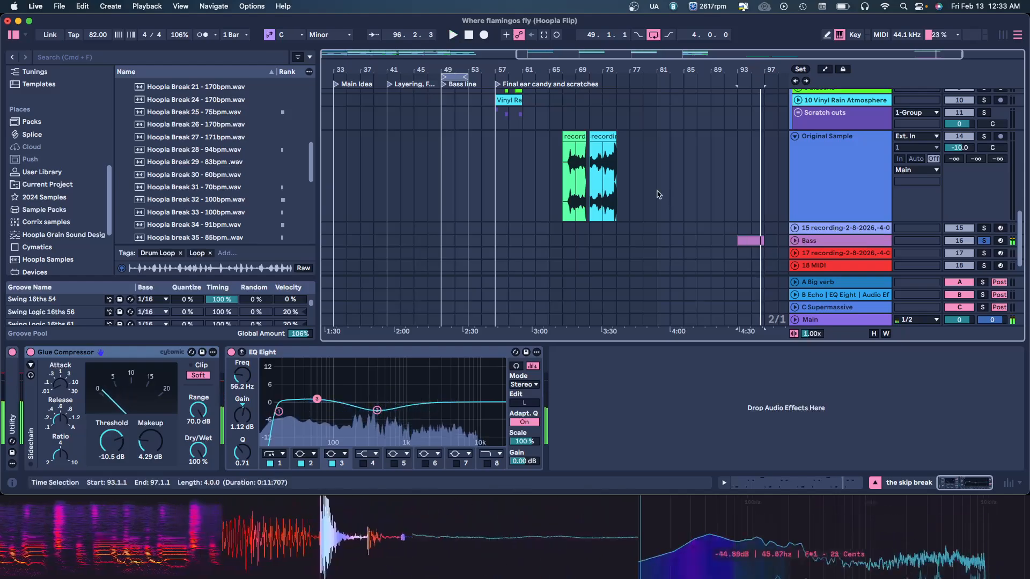
key("space")
Step: Clear the solos and return to the first bass clip at bar 49 on track 7 Bass in the Bass line section
left_click(597, 185)
left_click(837, 228)
left_click(984, 241)
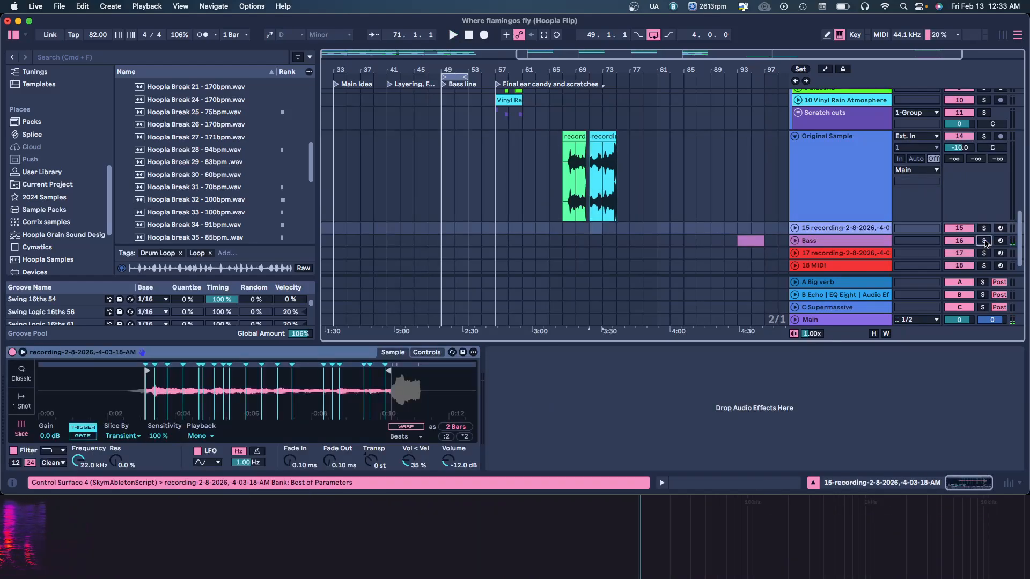
scroll(492, 174, "up", 5)
left_click(449, 174)
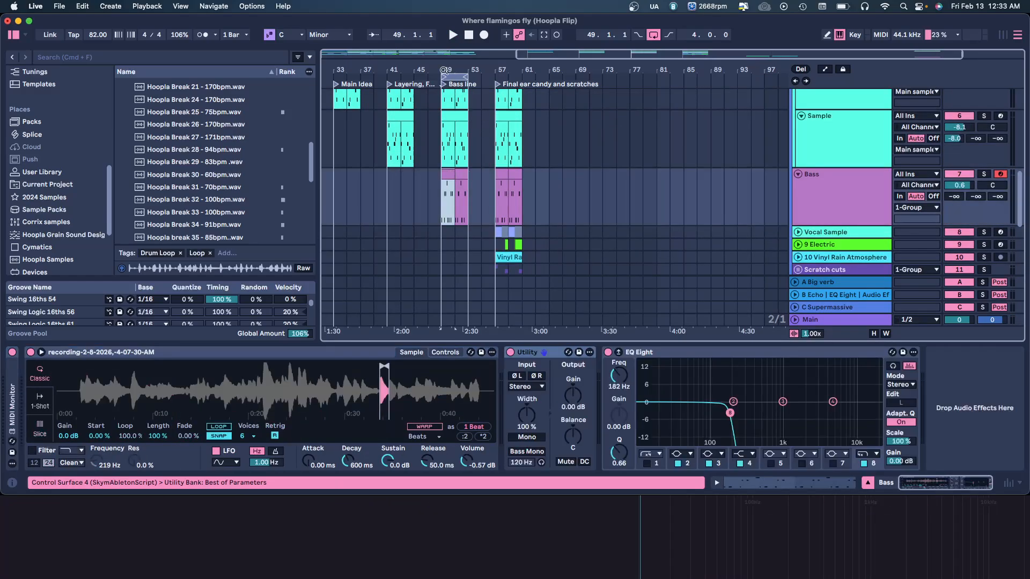
left_click_drag(443, 70, 471, 118)
scroll(594, 152, "up", 3)
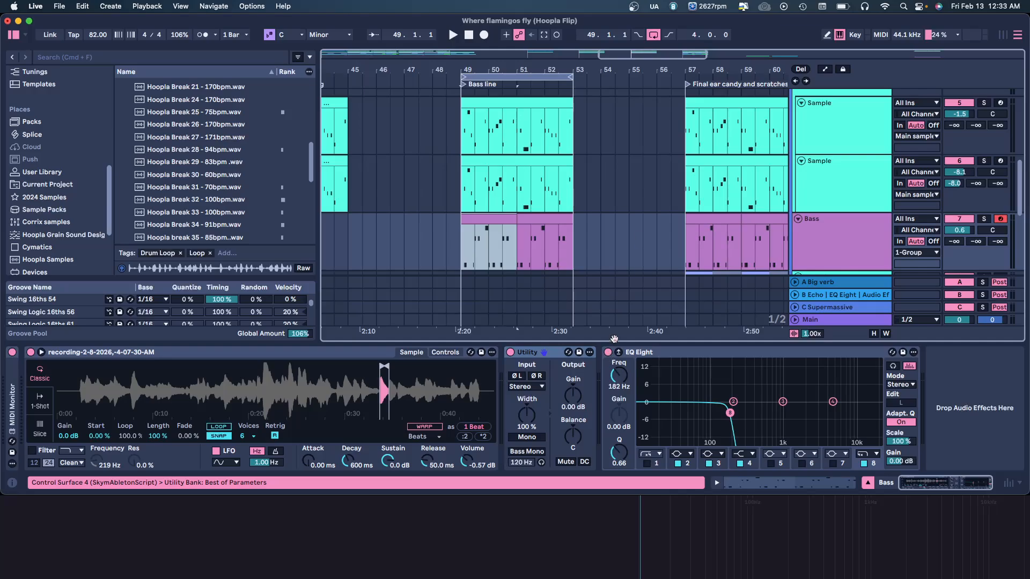
Step: Hide the device chain, open the first bass clip at bar 49 in the piano roll, and close its clip view again
key("super+alt+l")
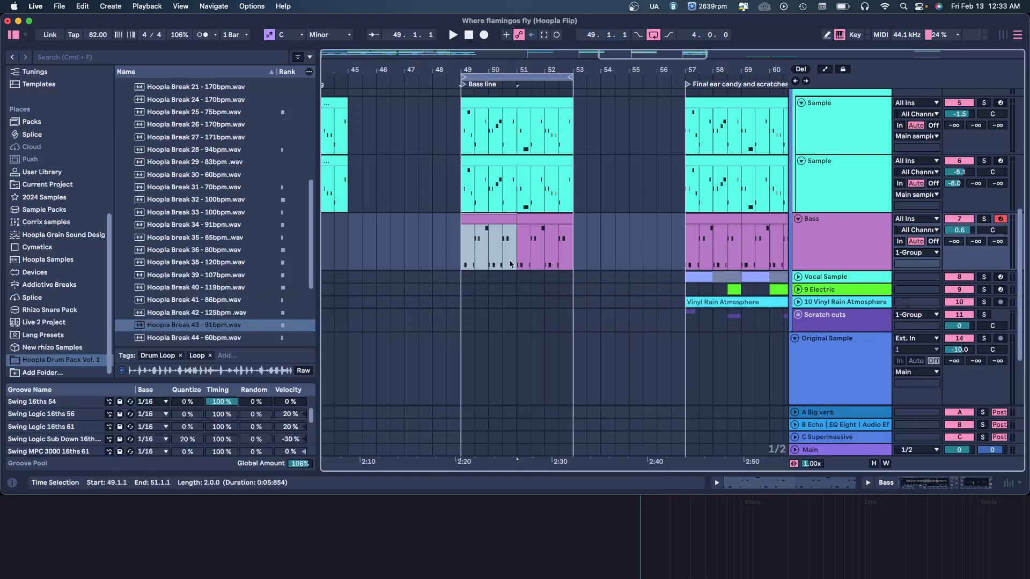
double_click(494, 221)
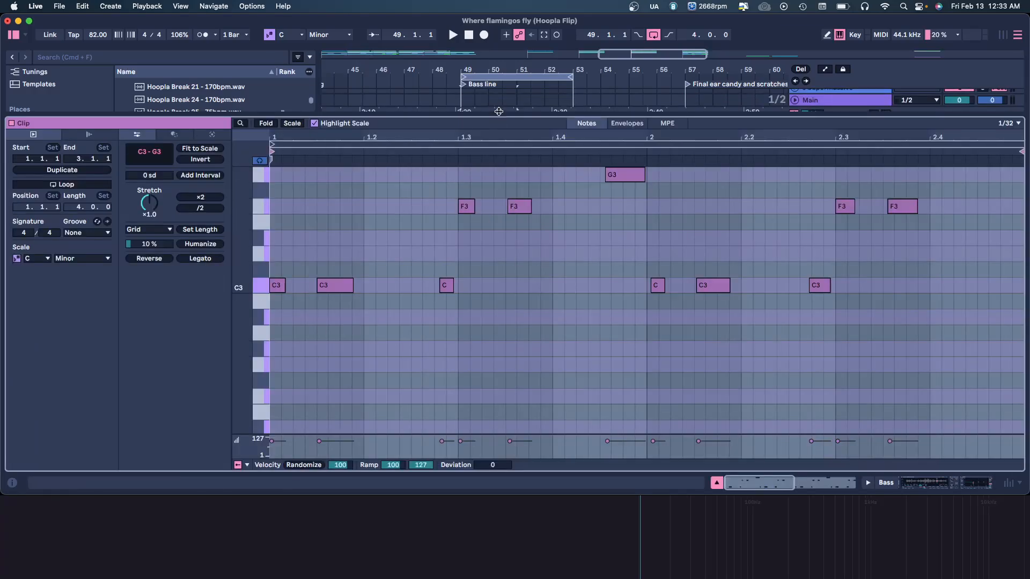
left_click_drag(498, 117, 498, 166)
key("super+alt+l")
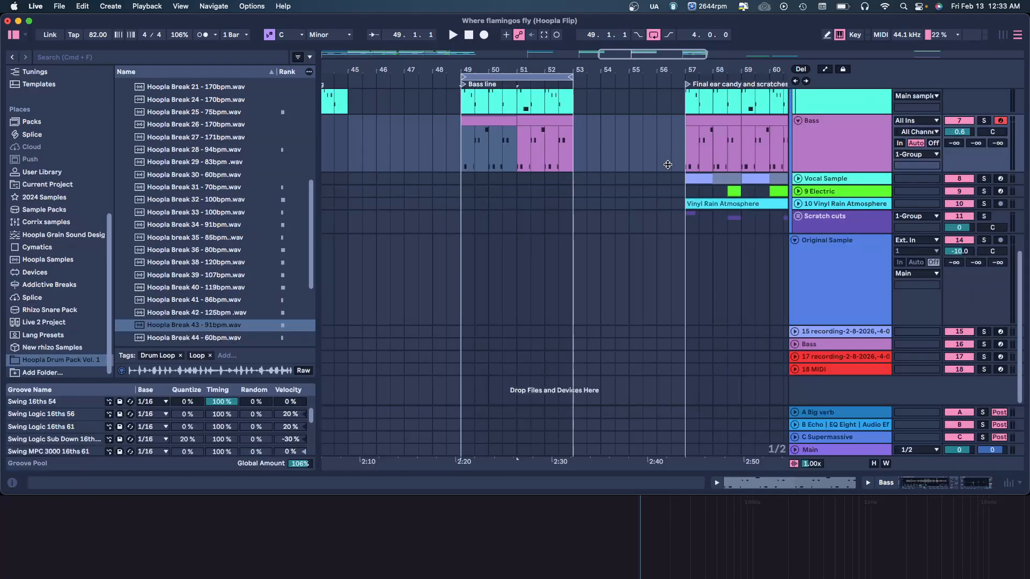
Step: Open the Hoopla Break 2 clip in the Bass line section to show its waveform and warp settings, and close it again
scroll(559, 231, "down", 1)
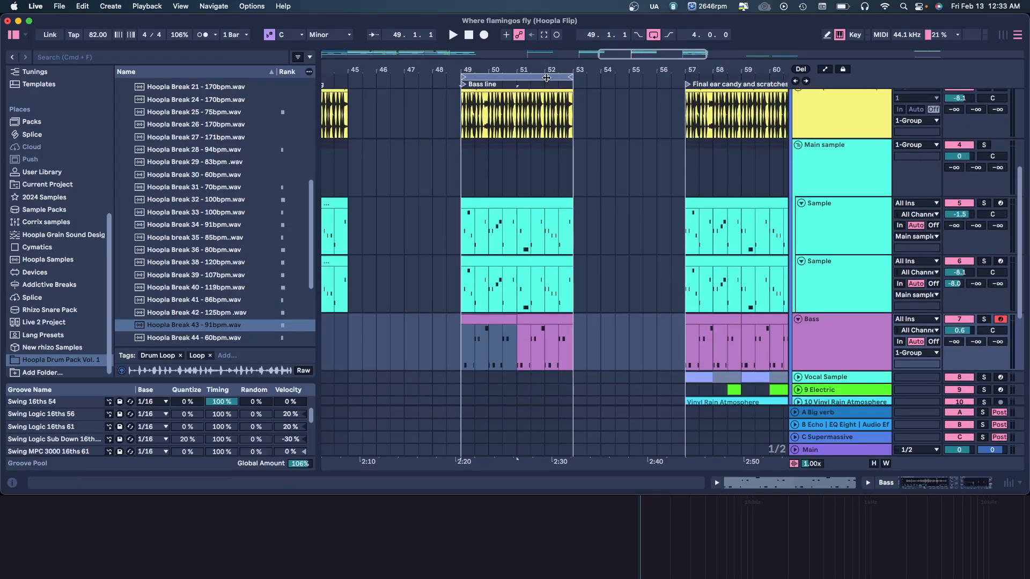
left_click_drag(542, 70, 537, 51)
scroll(519, 115, "up", 4)
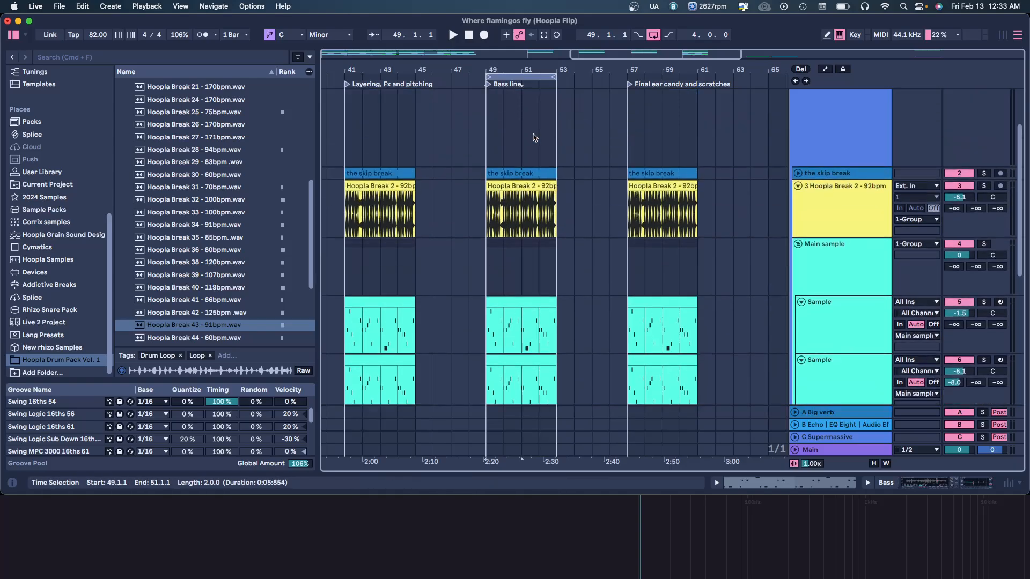
double_click(524, 187)
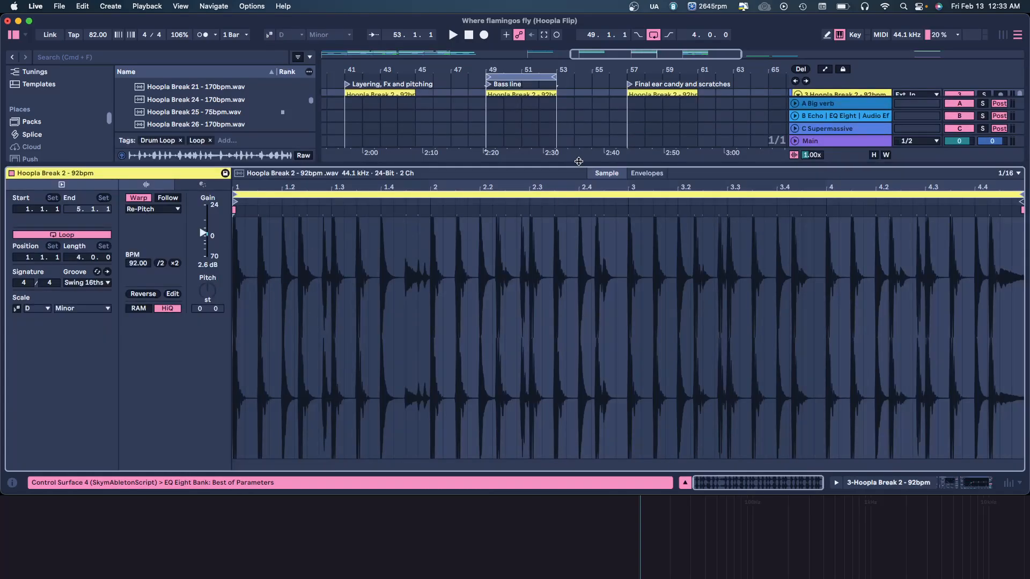
key("super+alt+l")
Step: Play the Bass line section from bar 49 with the breaks, both sample layers and the bass, and stop playback
scroll(568, 164, "up", 3)
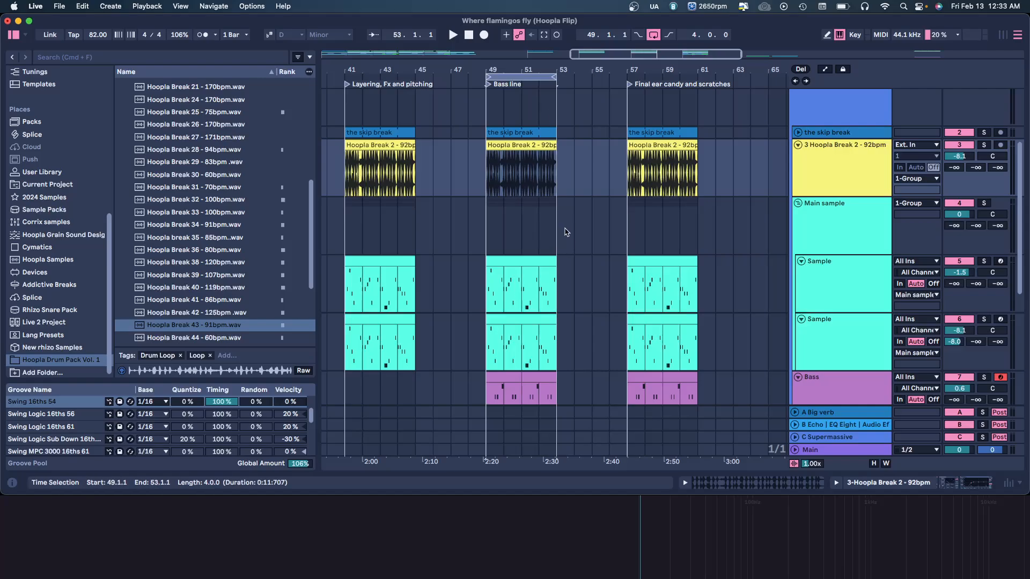
key("space")
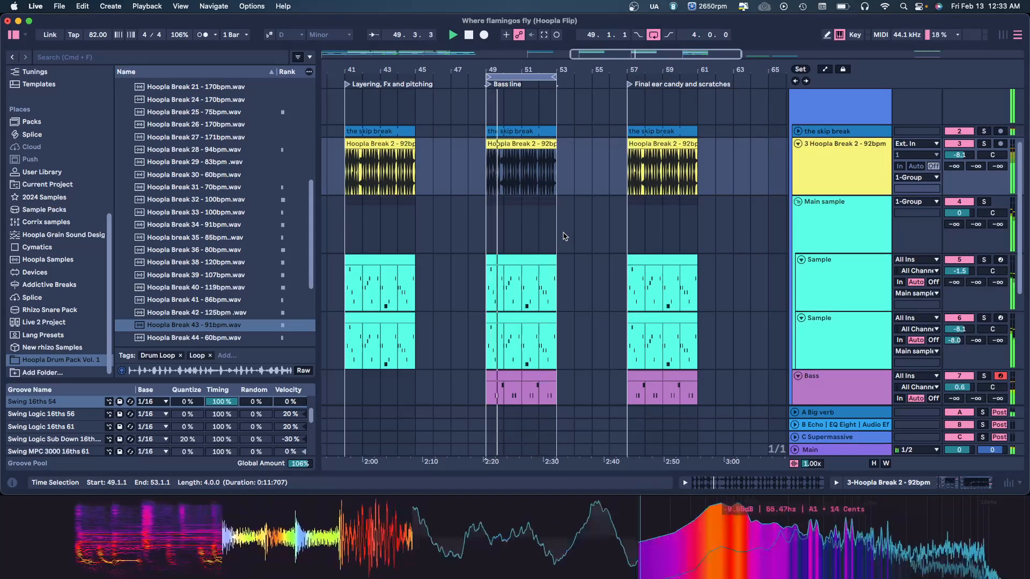
scroll(563, 236, "down", 2)
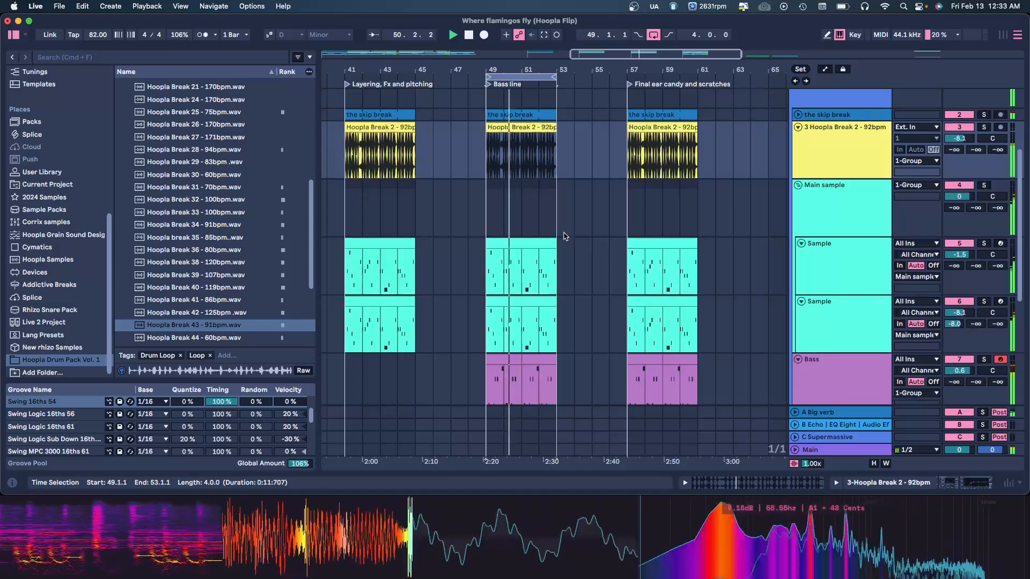
scroll(563, 236, "down", 3)
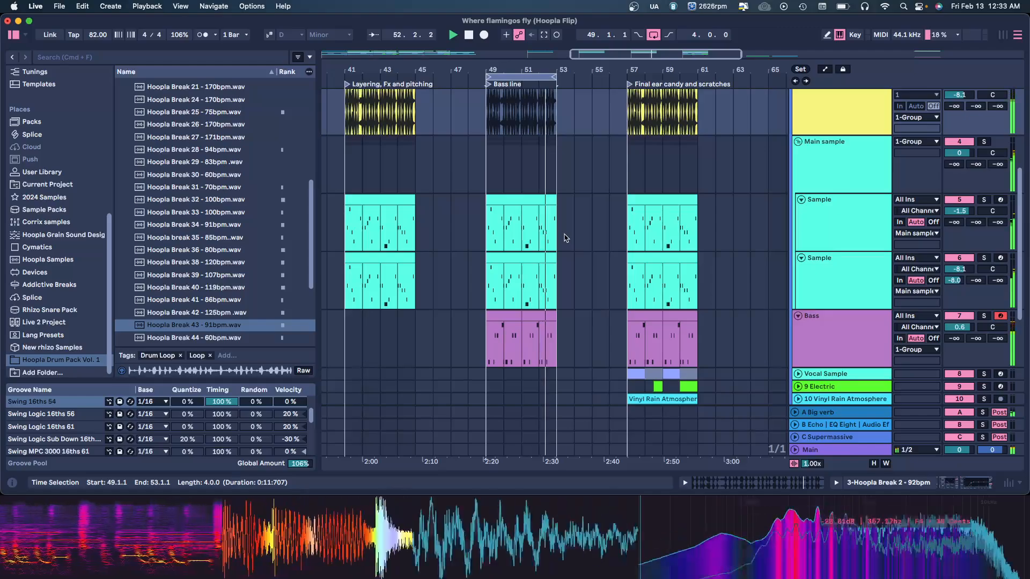
key("space")
Step: Open the second bass clip at bar 51 in the piano roll, place the insert marker at 1.4.4 in it, and close the clip view
left_click(534, 313)
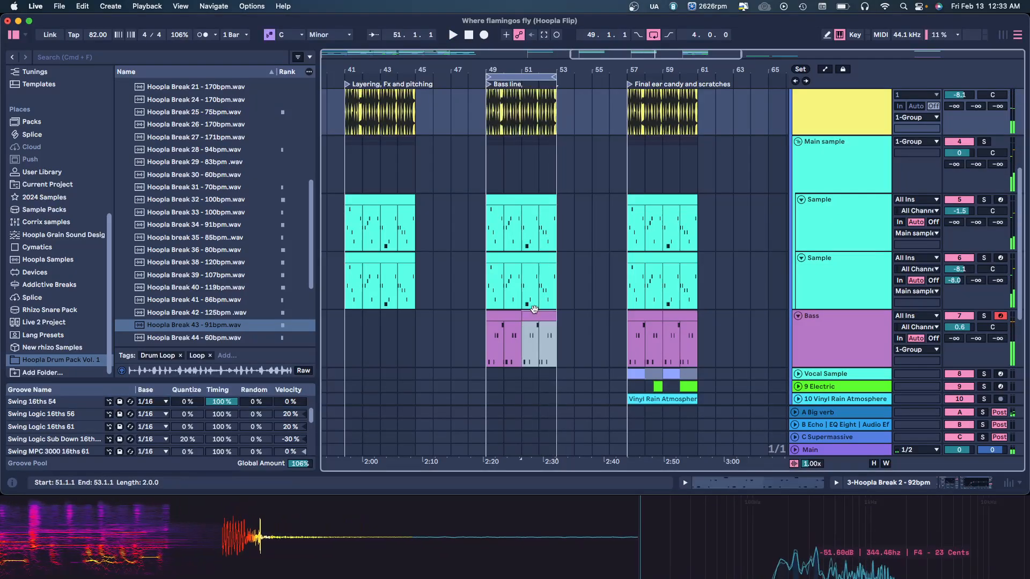
double_click(535, 310)
left_click(634, 301)
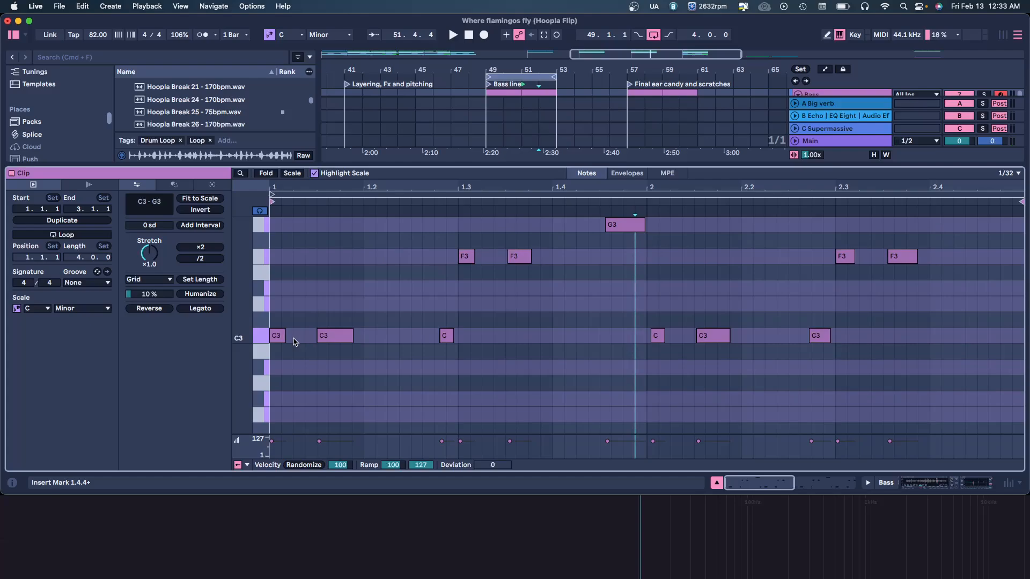
key("super+alt+l")
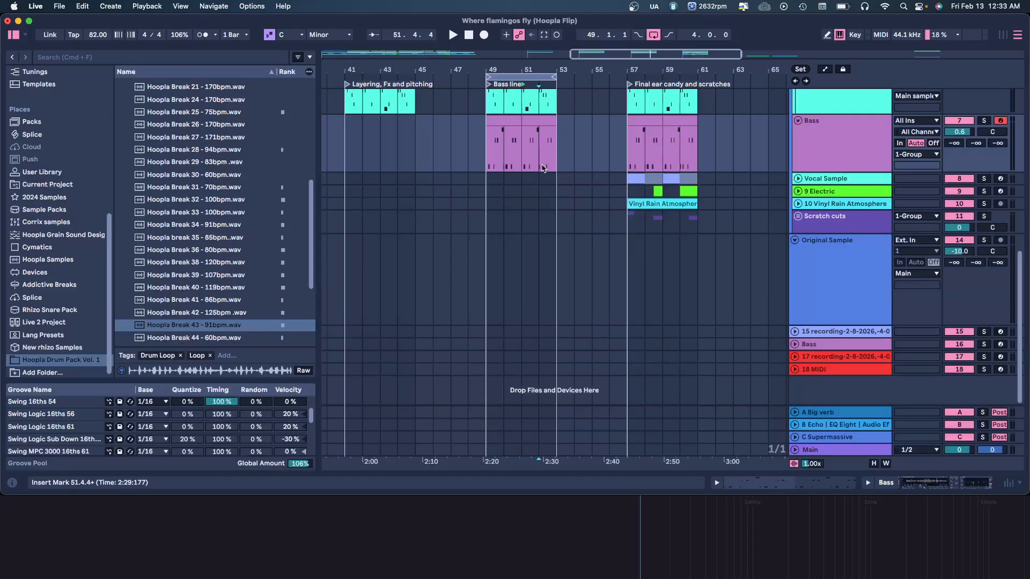
Step: Highlight the bass clips and the sample clips above them from bar 49, and place the insert marker at bar 57 on the Bass track
scroll(552, 170, "up", 3)
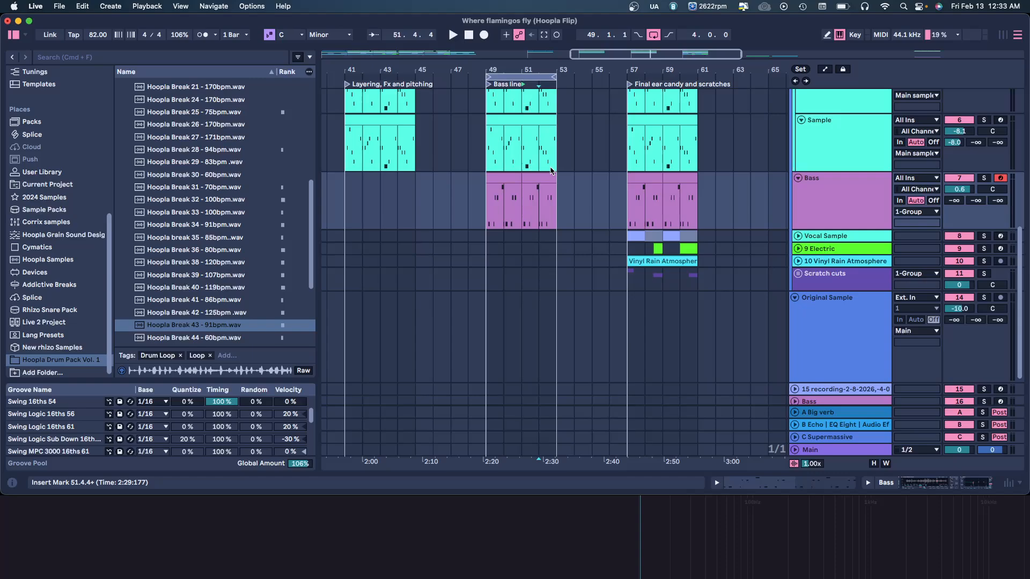
left_click_drag(615, 69, 568, 58)
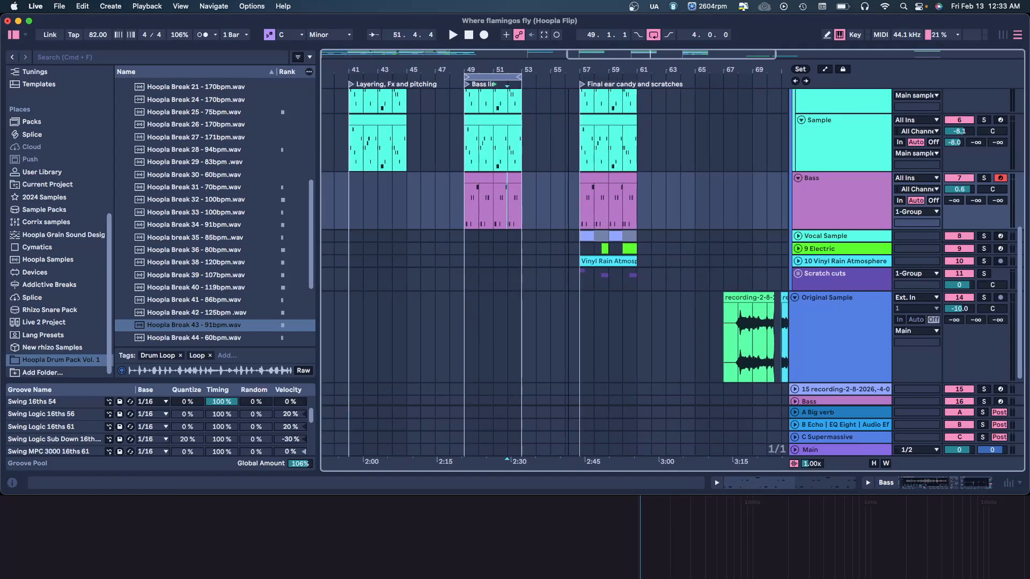
left_click_drag(495, 206, 523, 215)
scroll(578, 226, "up", 2)
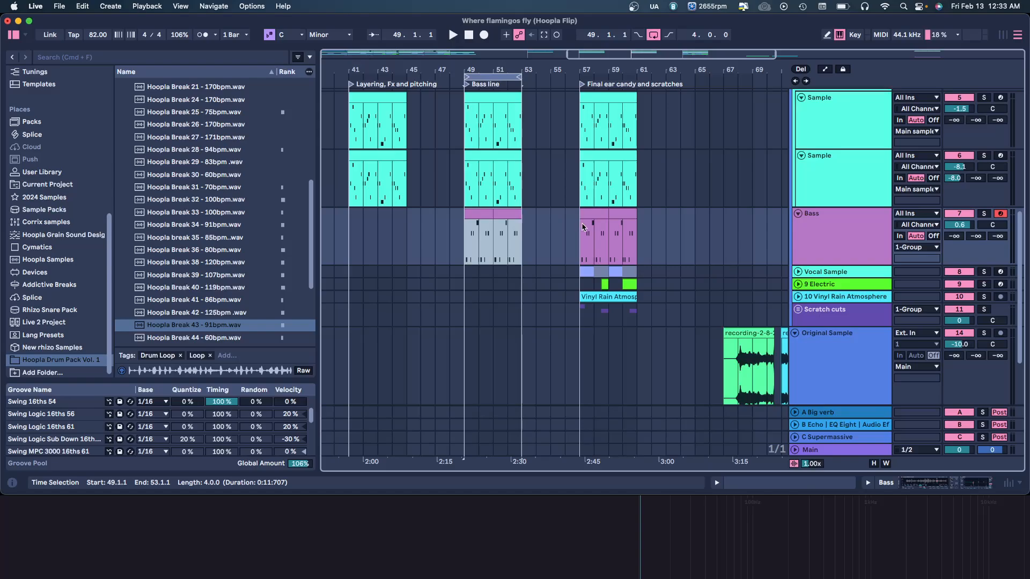
left_click(584, 232)
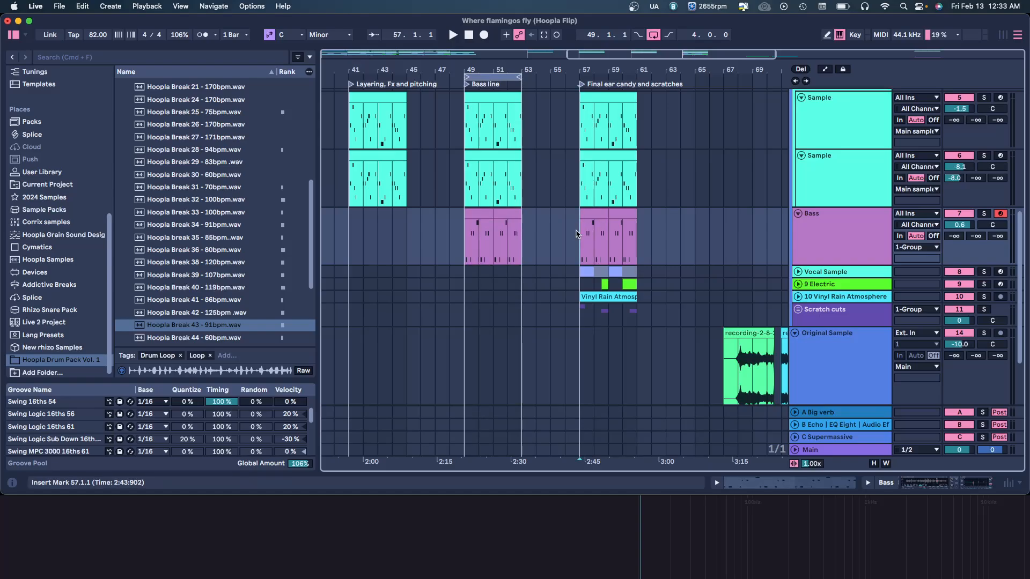
left_click_drag(457, 258, 518, 158)
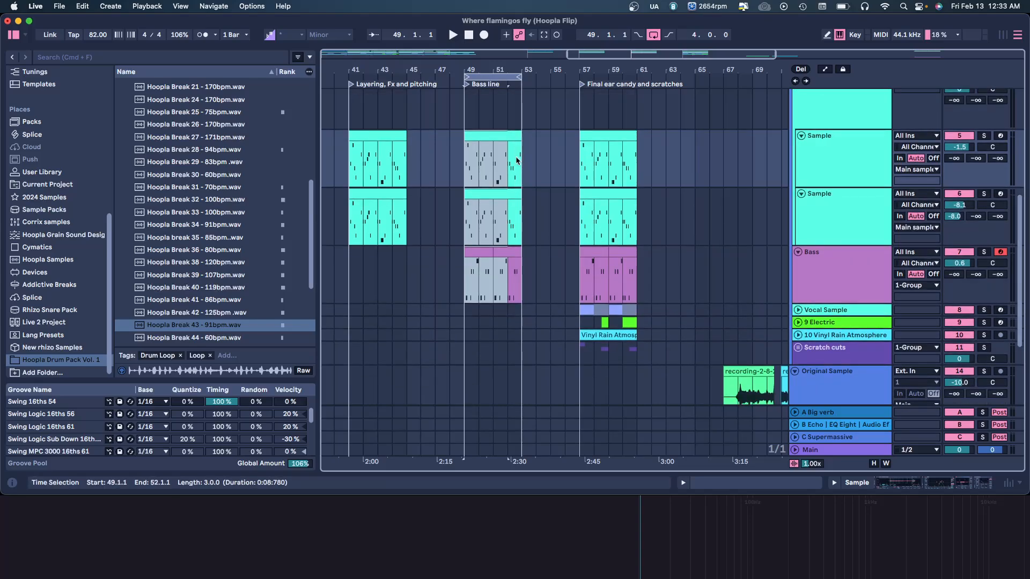
left_click(576, 304)
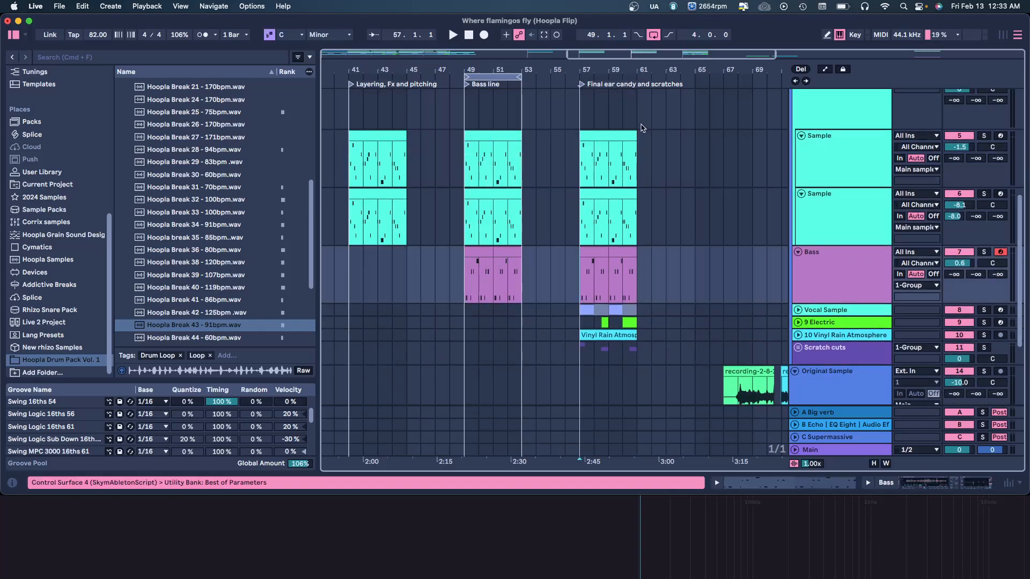
Step: Unfold the Vocal Sample track in the Final ear candy and scratches section and show its device chain
left_click_drag(622, 70, 600, 98)
scroll(697, 190, "down", 3)
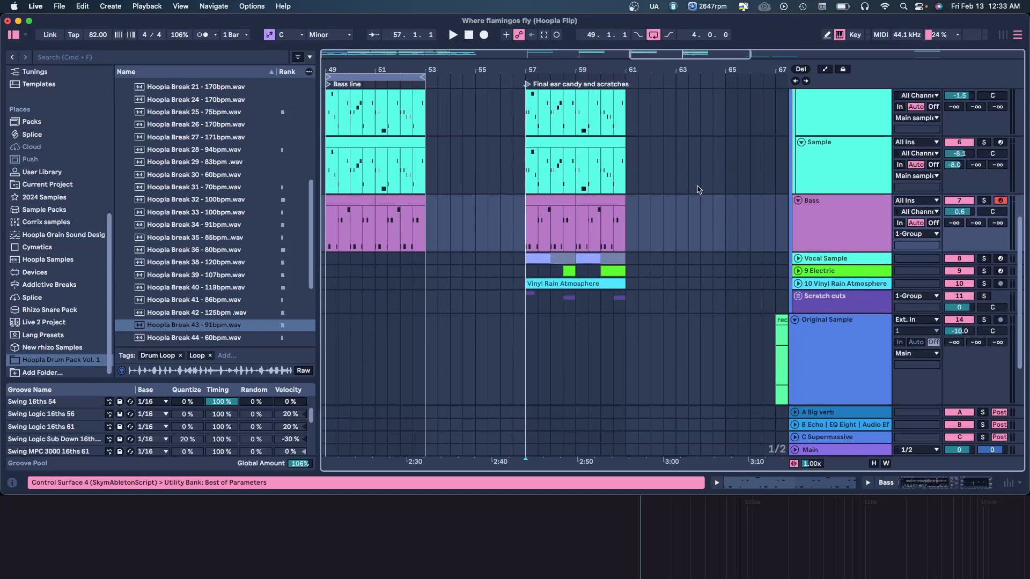
left_click(799, 259)
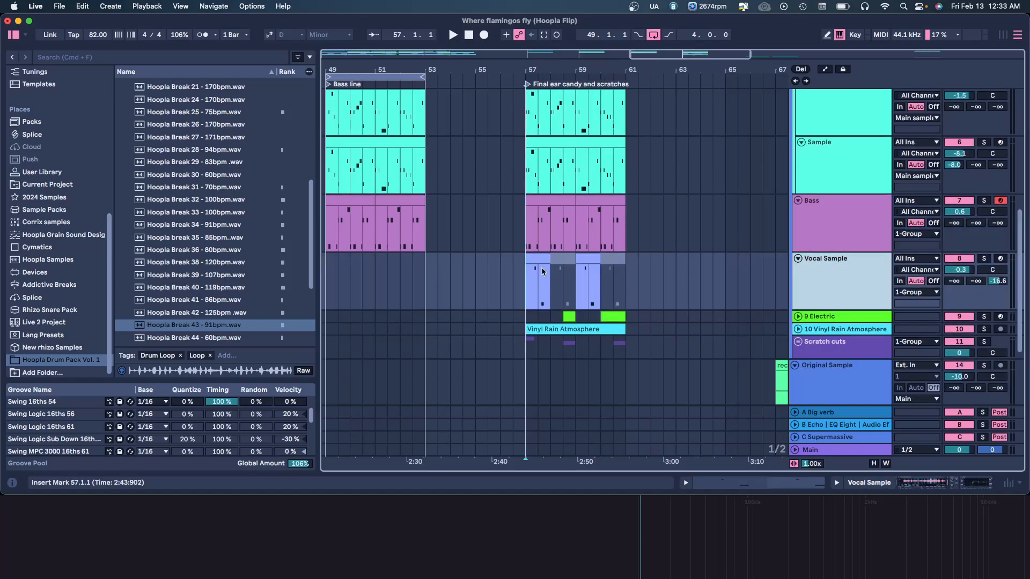
scroll(772, 279, "down", 7)
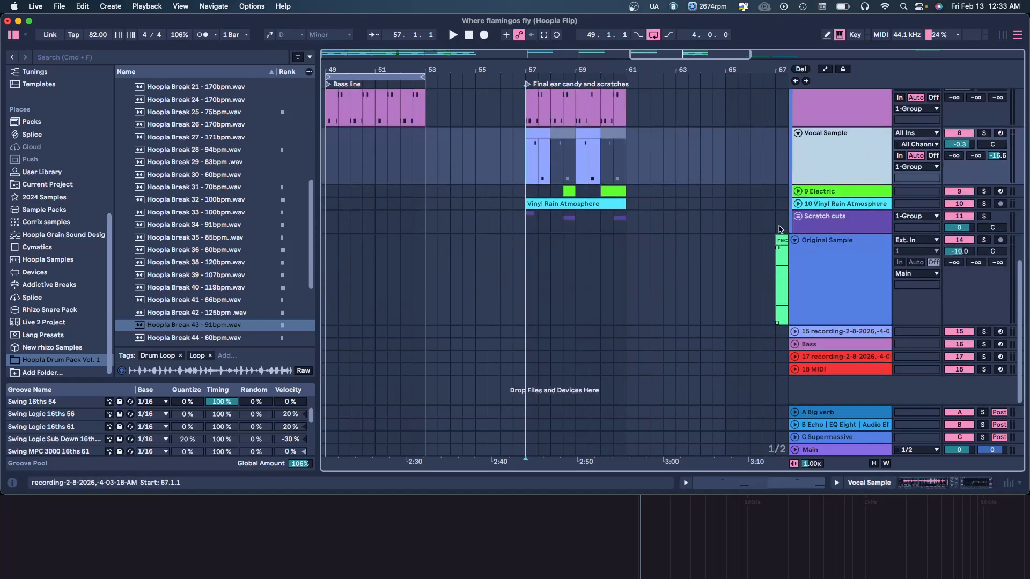
mouse_move(762, 69)
left_mouse_down()
mouse_move(514, 49)
mouse_move(1003, 154)
mouse_move(844, 142)
left_mouse_up()
left_click(563, 282)
key("space")
double_click(845, 138)
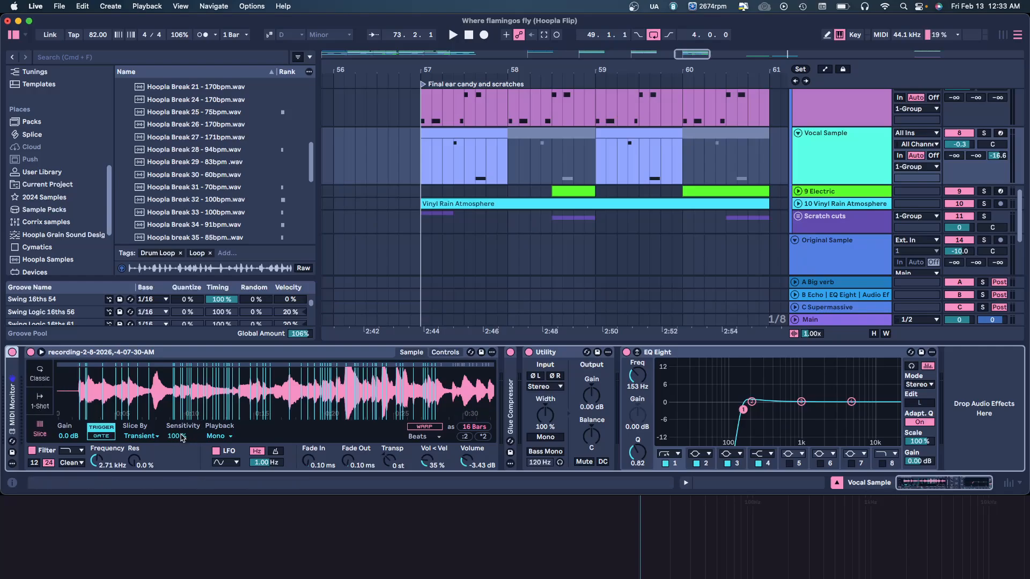
Step: Solo the Vocal Sample track and play it from 57.2.3
left_click(454, 145)
key("space")
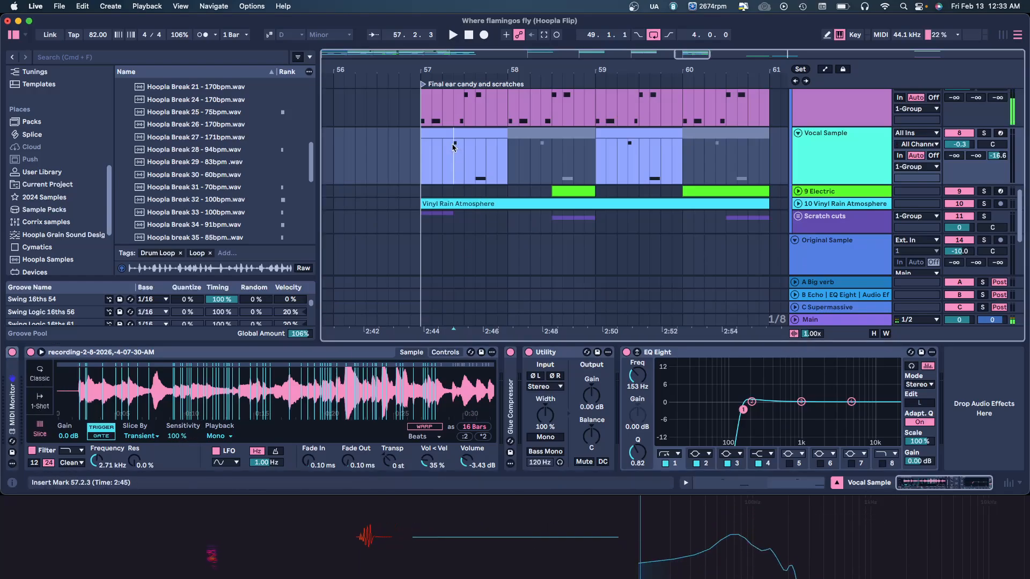
left_click(984, 133)
key("space")
key("space")
key("space")
key("space")
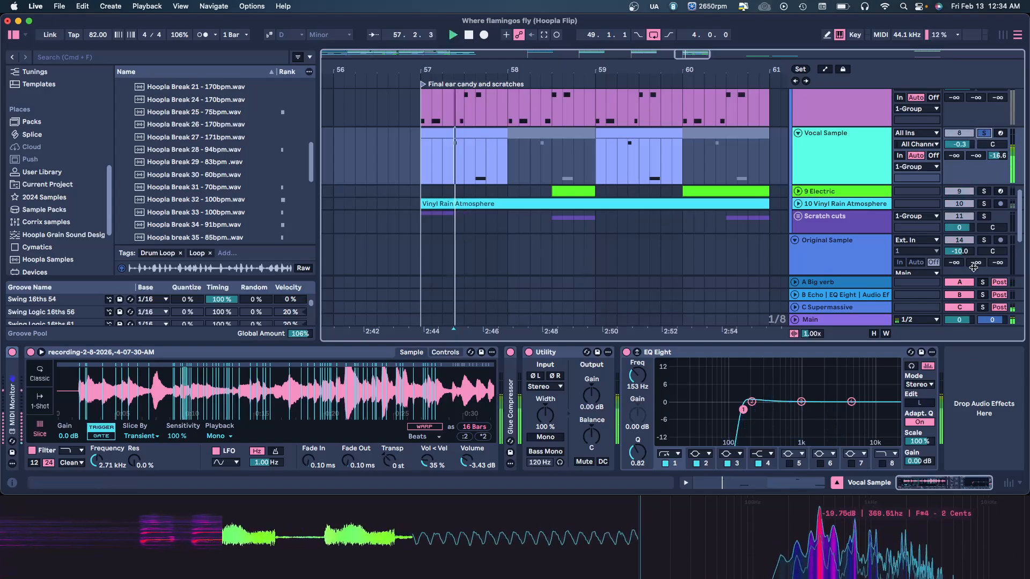
key("space")
Step: Try the Vocal Sample track with its C Supermassive send at -inf dB, play it from 57.2.3, and undo the send change
left_click_drag(998, 155, 997, 199)
key("space")
key("space")
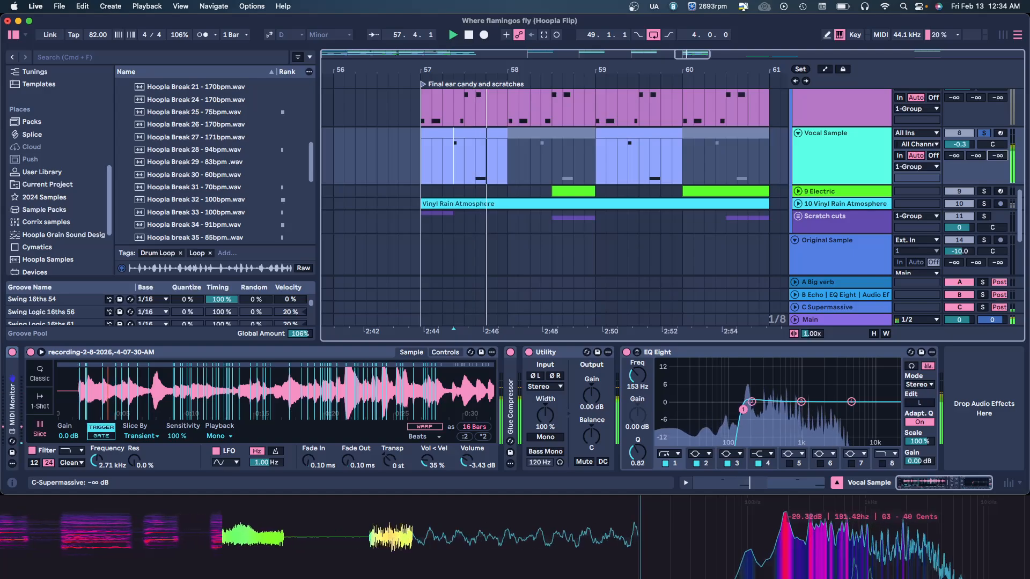
key("space")
key("super+z")
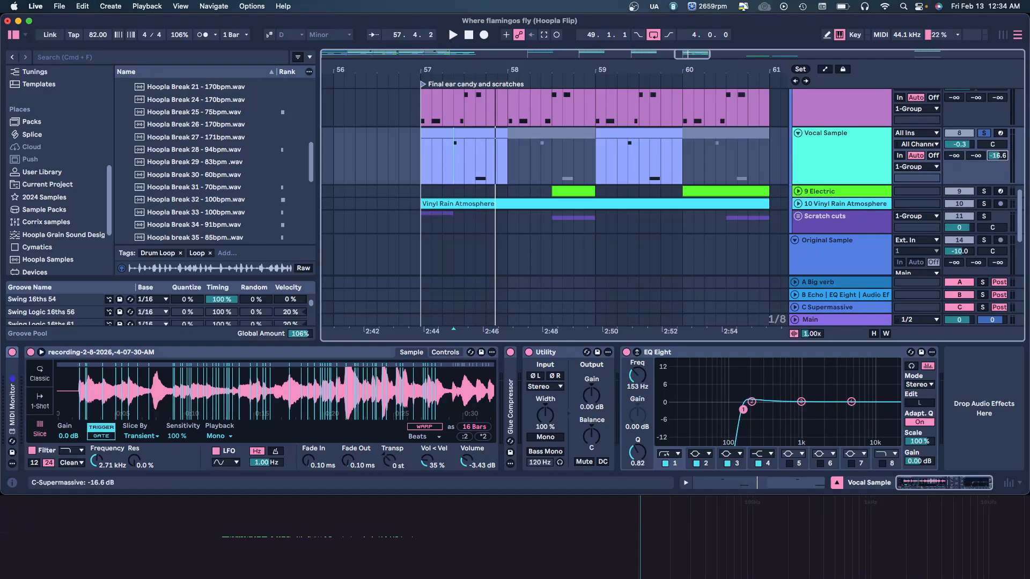
Step: Show the device chain of the C Supermassive return, go back to the Vocal Sample track, and place the insert marker at bar 57
left_click(864, 307)
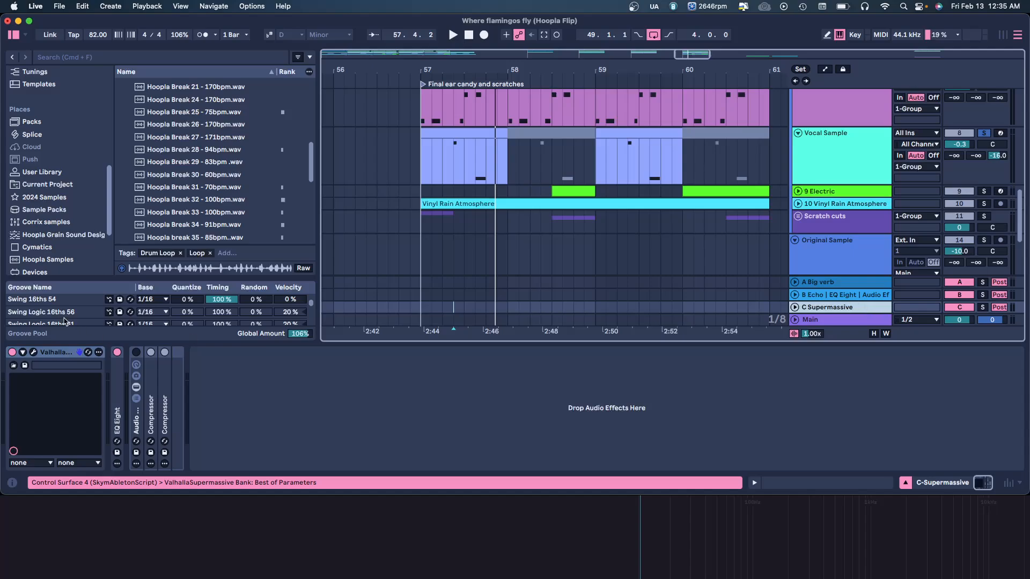
left_click(805, 131)
scroll(450, 214, "up", 2)
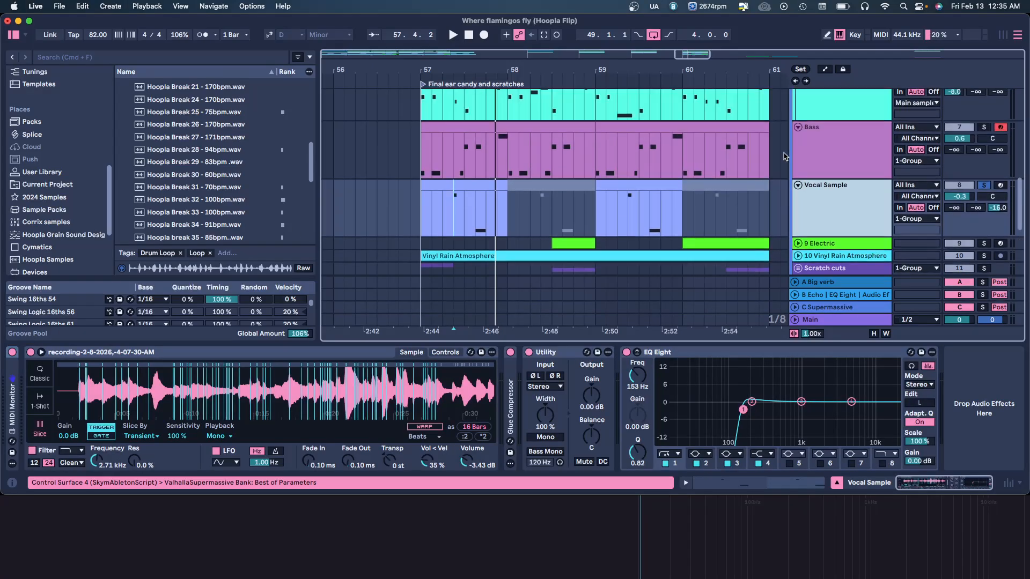
left_click(423, 84)
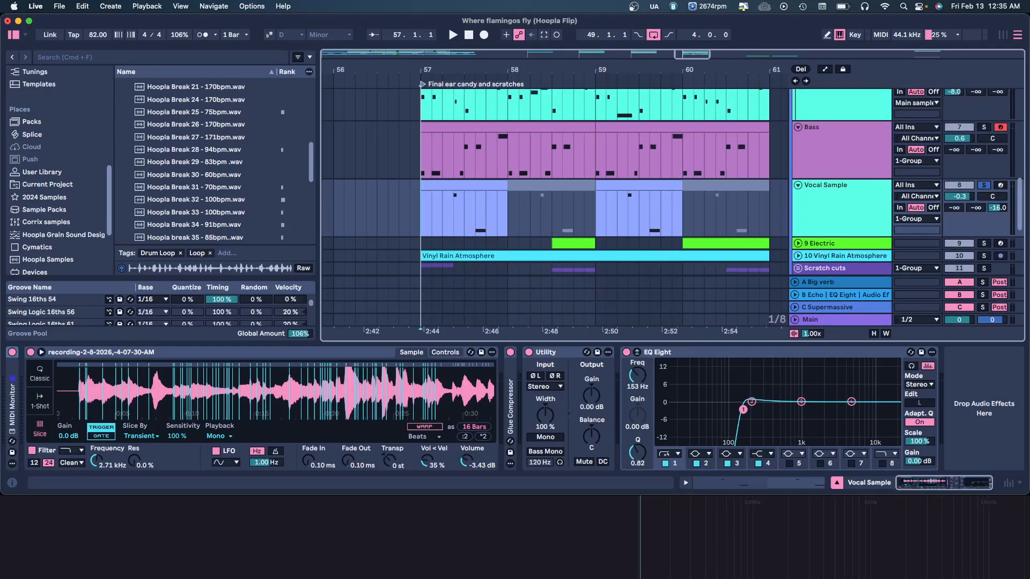
Step: Fold the Vocal Sample track, unfold track 9 Electric to show its notes and devices, and place the insert marker at 58.3.1
left_click_drag(628, 69, 578, 60)
scroll(794, 196, "down", 2)
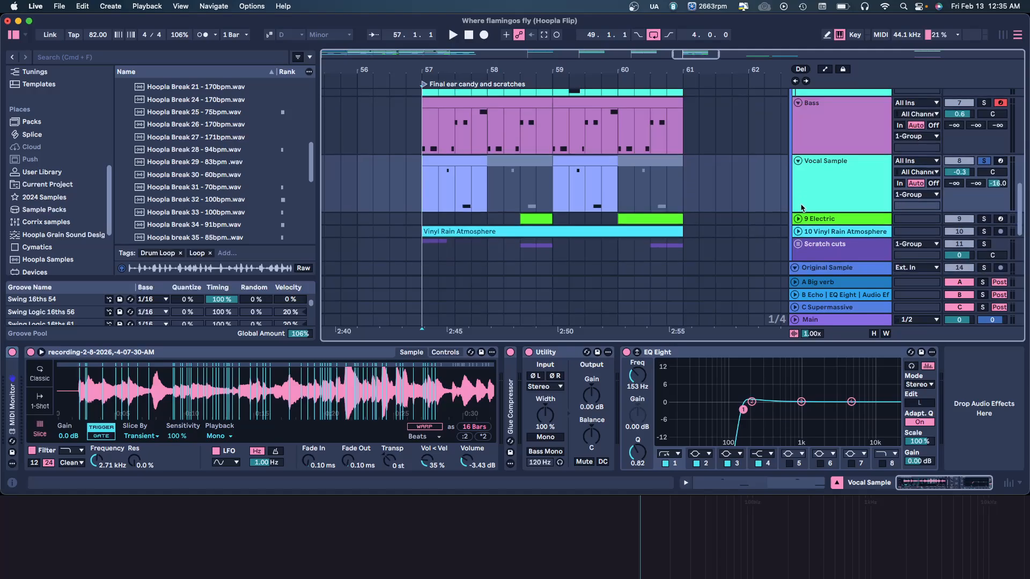
left_click(799, 161)
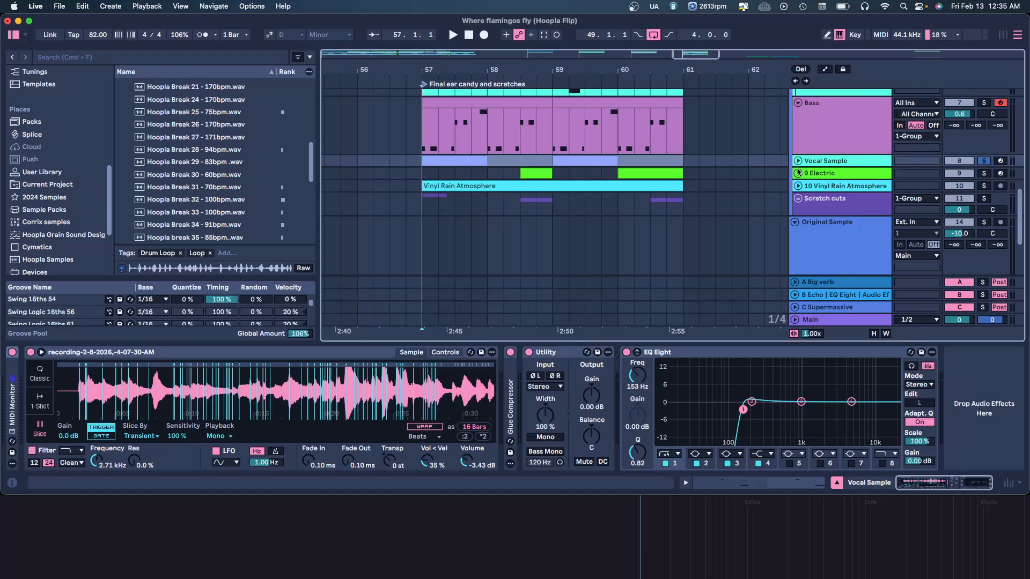
left_click(798, 173)
left_click(519, 201)
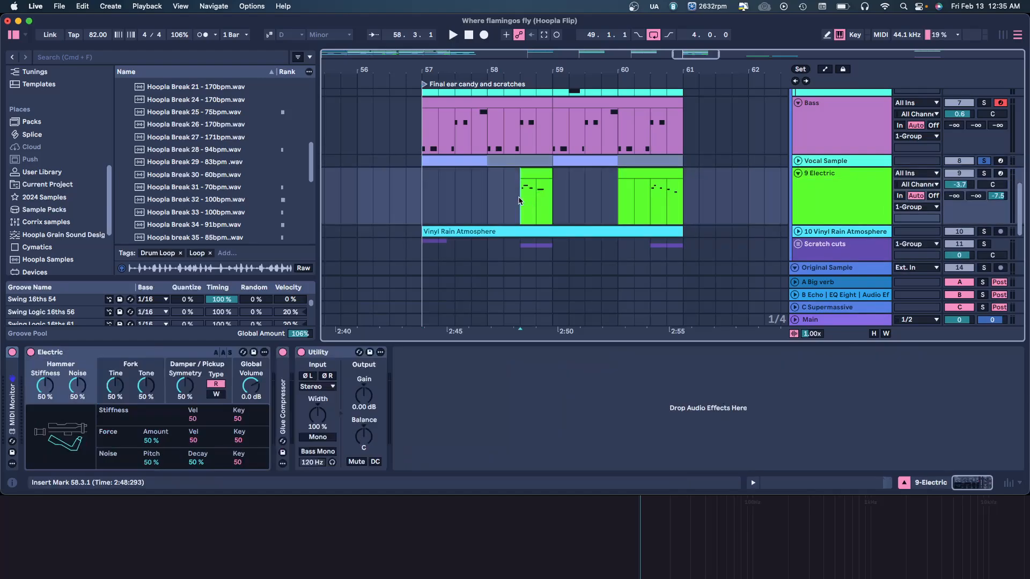
left_click(874, 197)
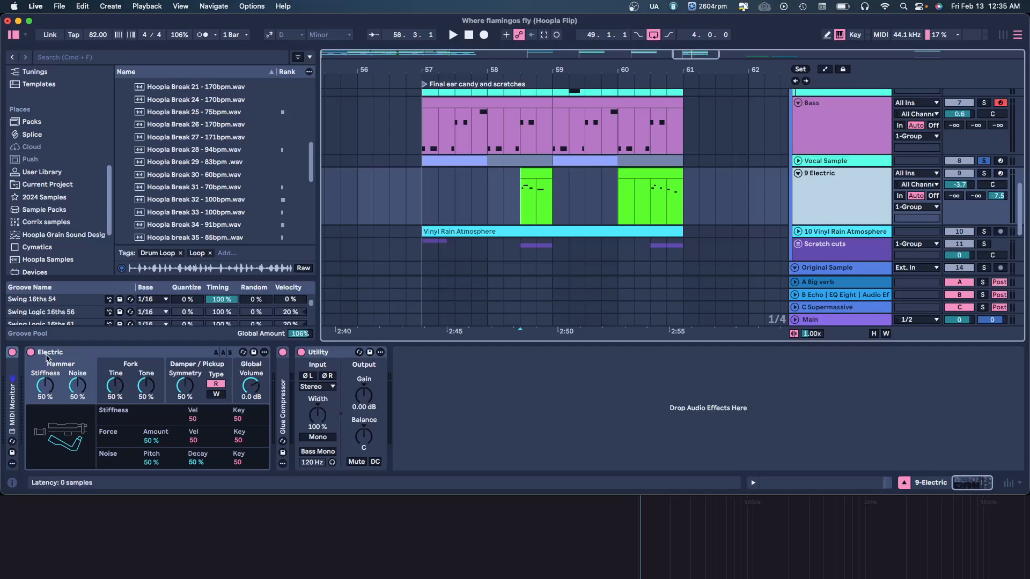
left_click(522, 202)
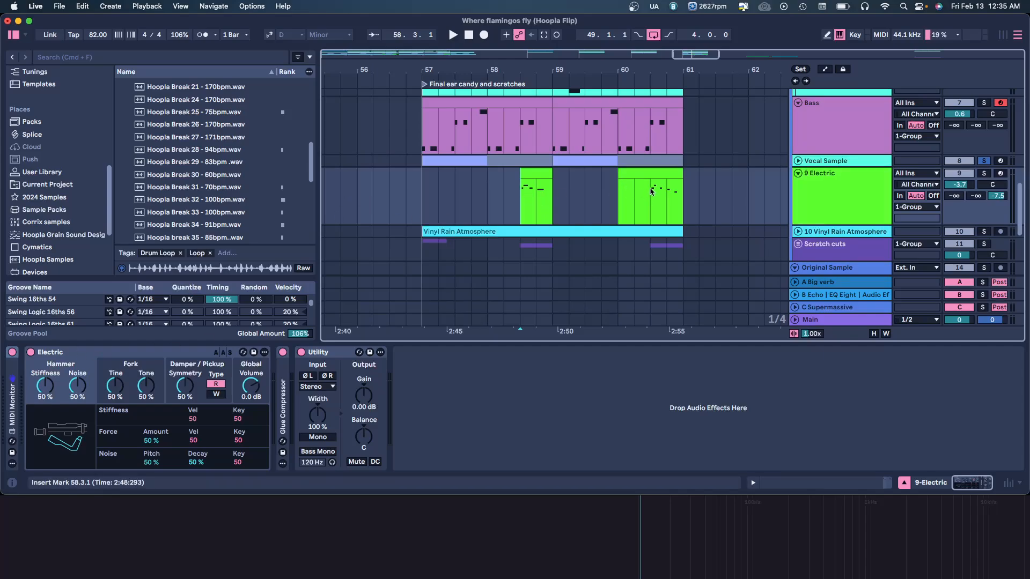
Step: Solo track 9 Electric, play its notes from 58.3.1, and take the track out of solo
key("space")
left_click(983, 173)
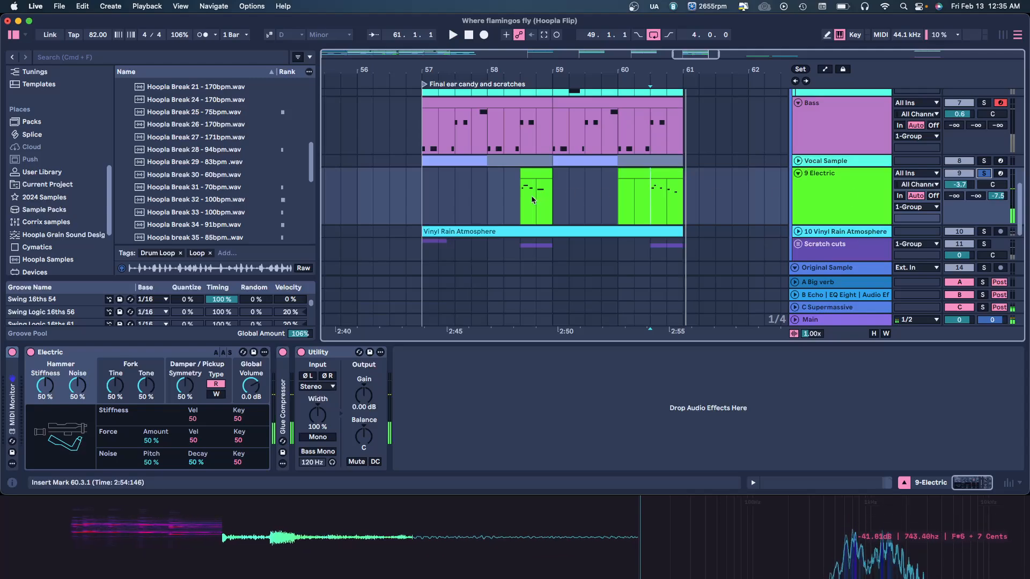
left_click(531, 199)
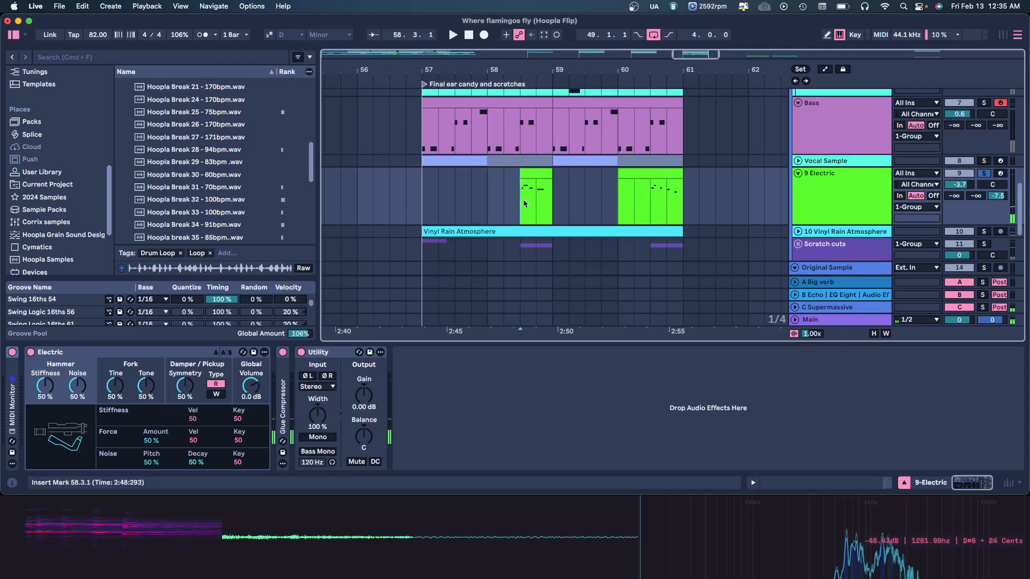
left_click(983, 173)
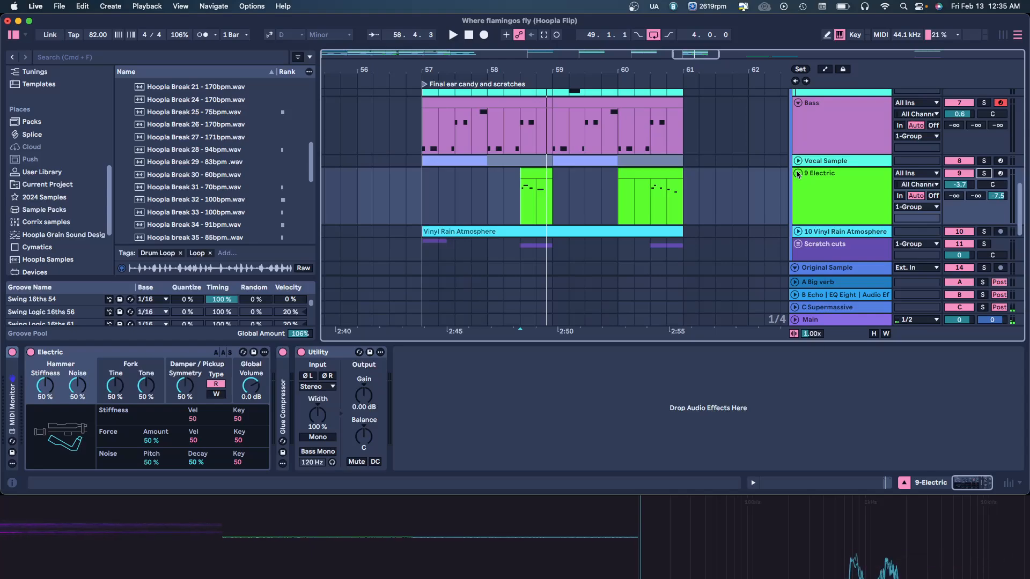
Step: Deactivate the 10 Vinyl Rain Atmosphere track and the Scratch cuts group, and play the arrangement from bar 57 without them
scroll(797, 174, "down", 1)
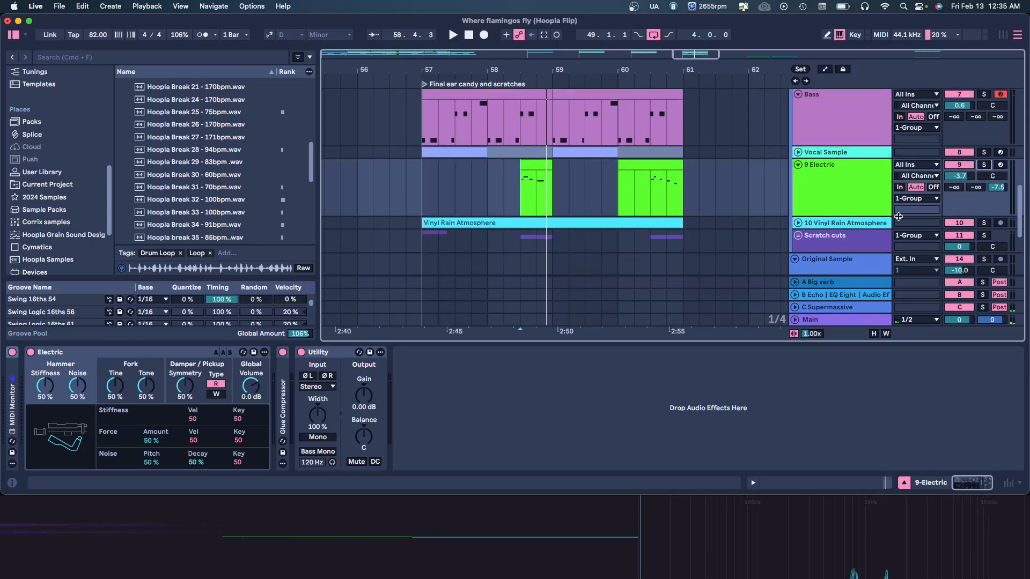
left_click(952, 223)
key("space")
key("space")
left_click(952, 235)
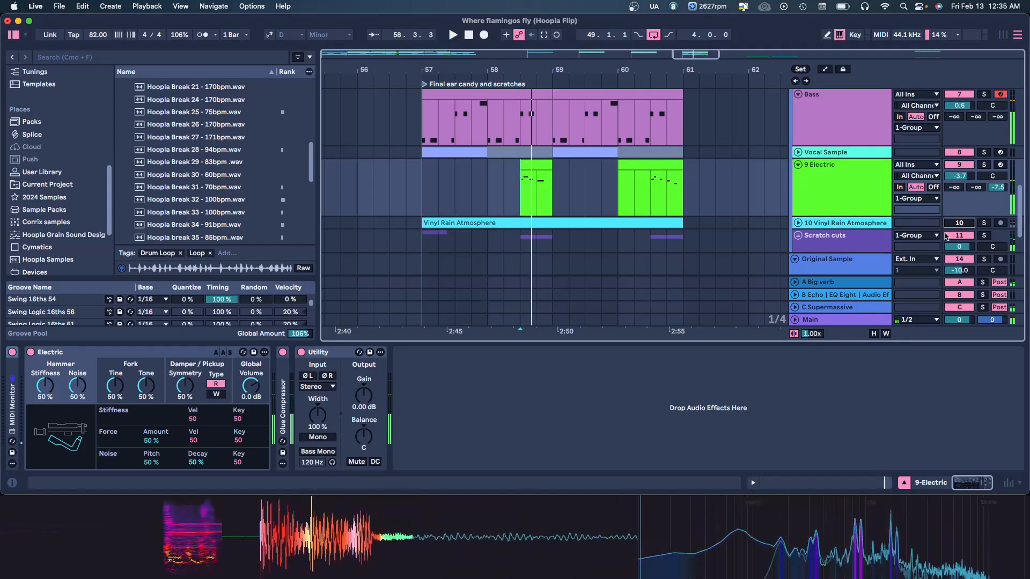
left_click(421, 165)
key("space")
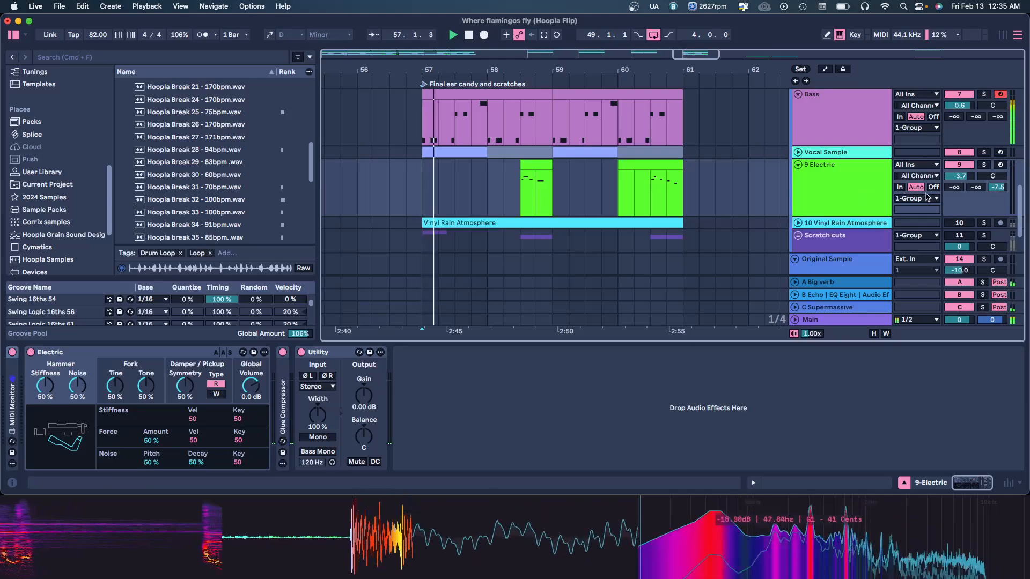
key("space")
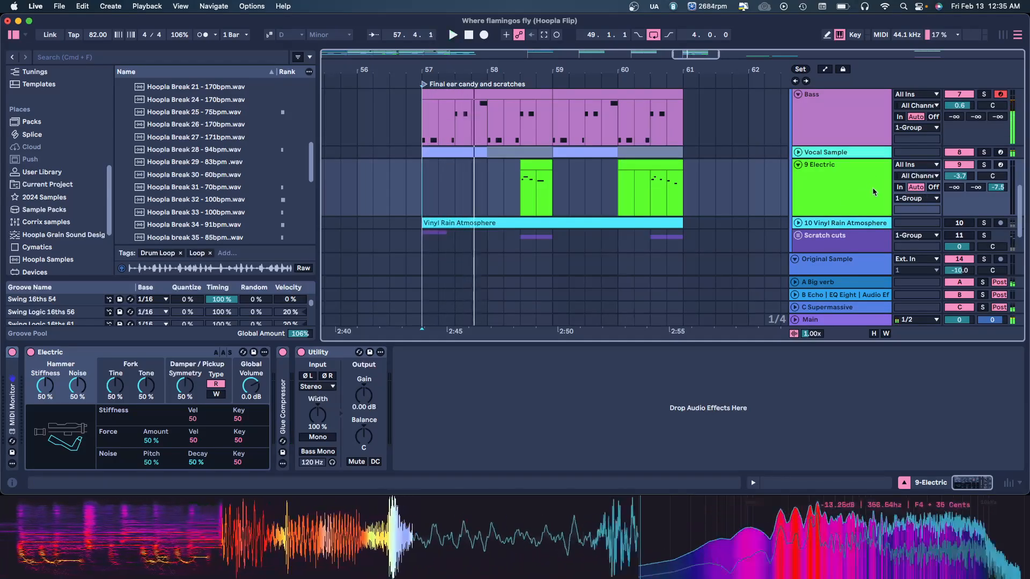
Step: Fold track 9 Electric, unfold track 10 Vinyl Rain Atmosphere with its devices shown, and select its time range from 57.1.1 to 61.2.1
left_click(797, 167)
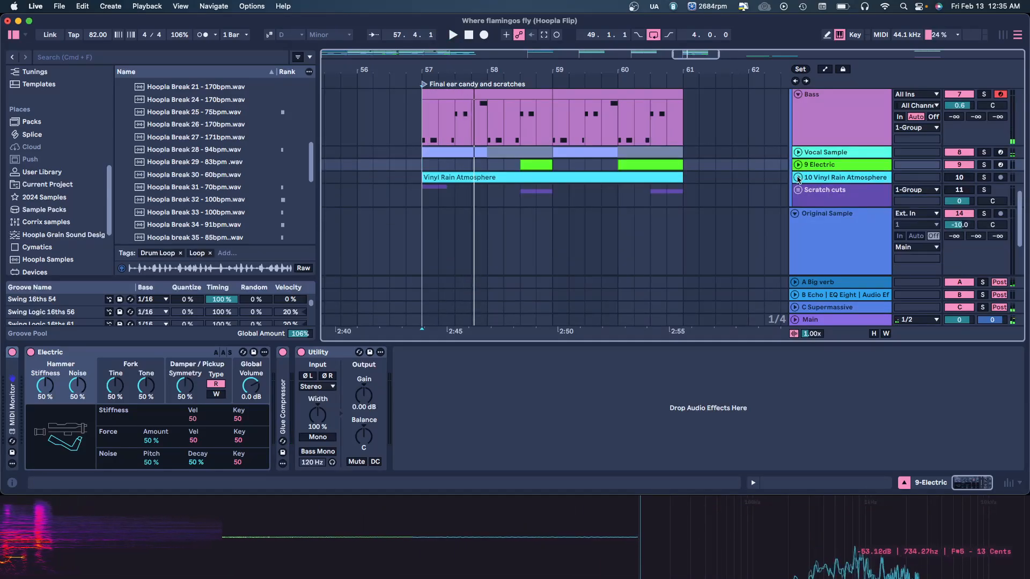
left_click(798, 177)
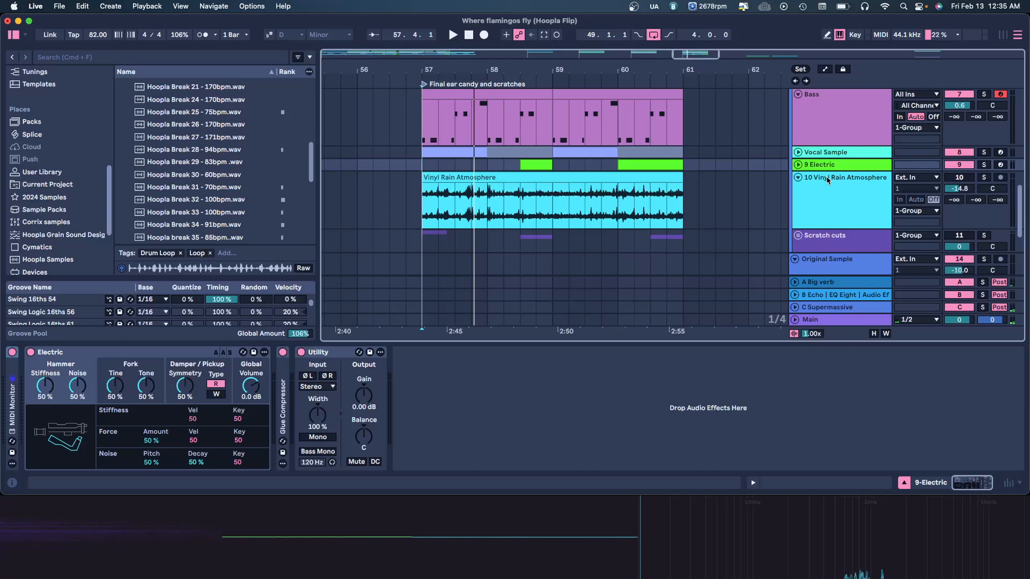
left_click(828, 181)
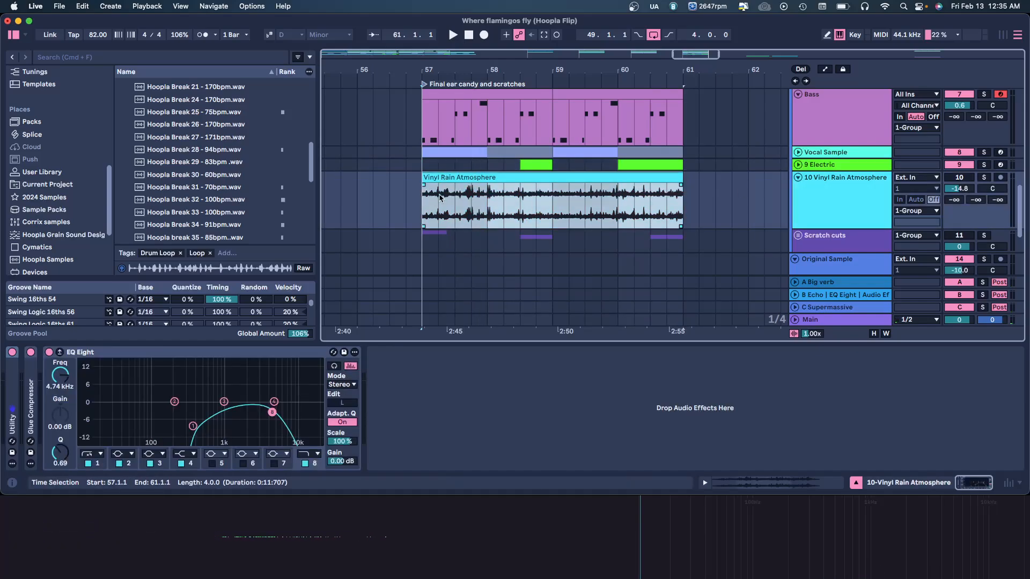
left_click_drag(445, 196, 696, 200)
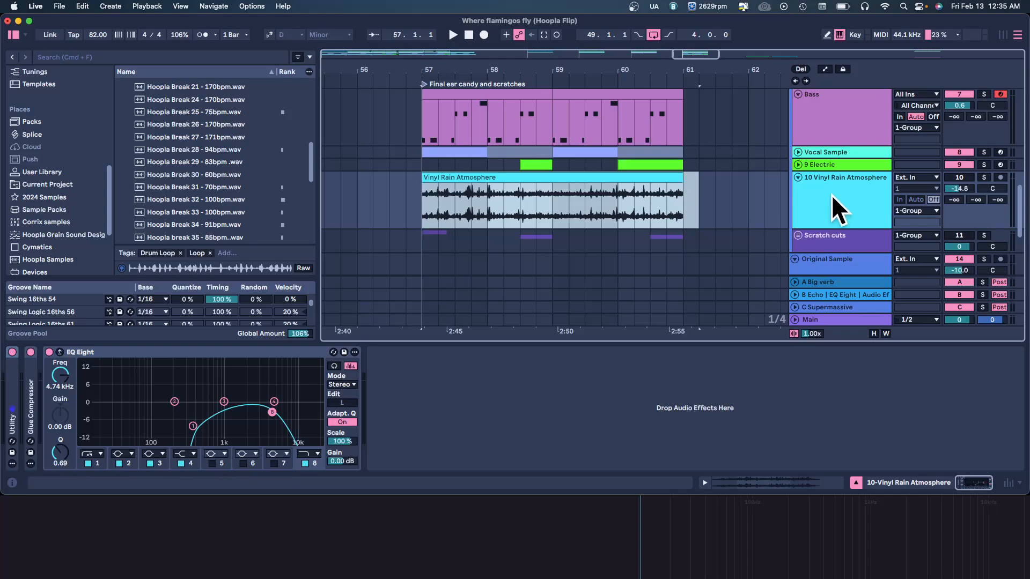
left_click(848, 191)
Step: Reactivate the Vinyl Rain Atmosphere track and set its volume to -13.8 dB while playing from 57.2.1
scroll(567, 261, "down", 1)
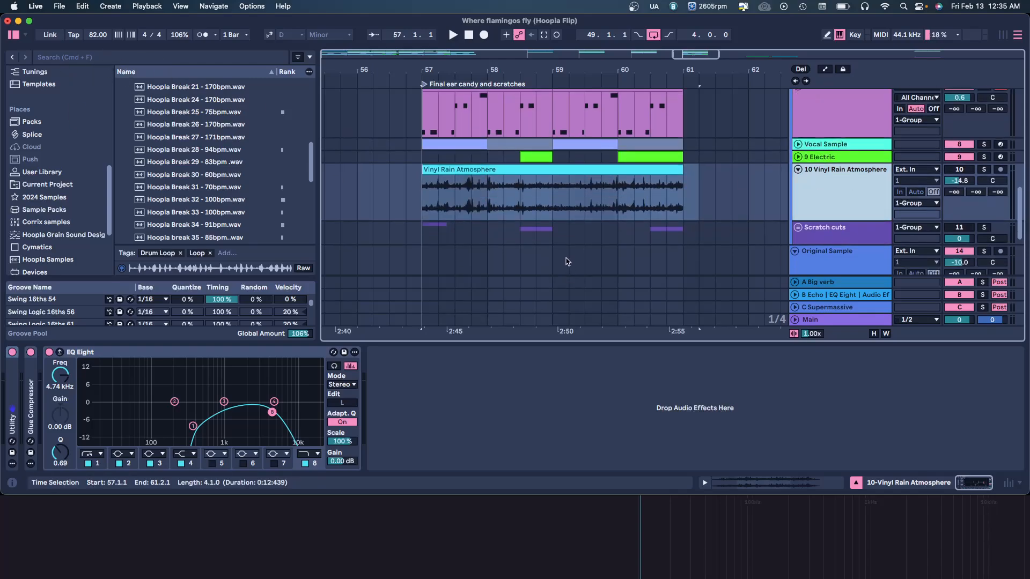
scroll(514, 242, "up", 1)
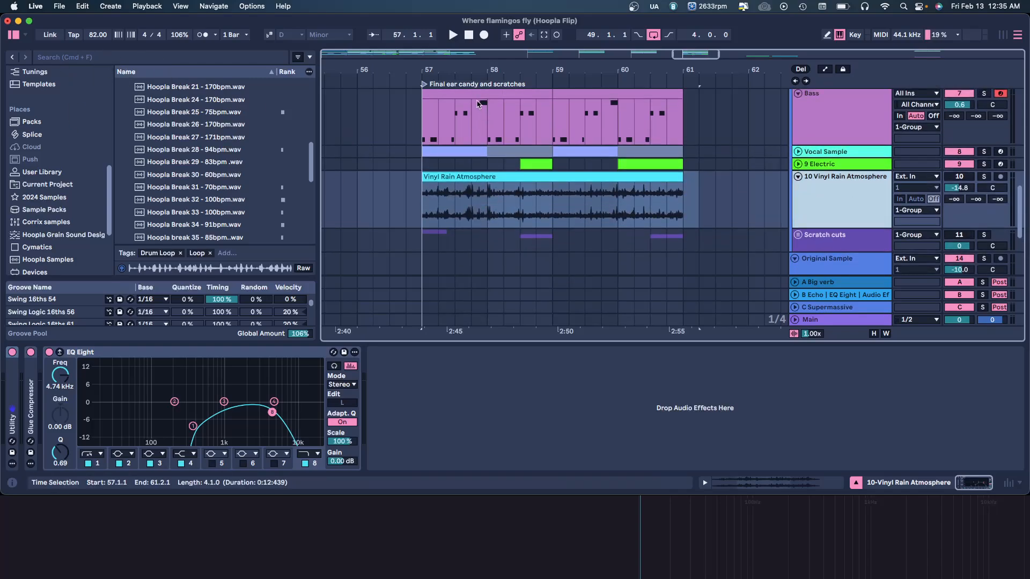
left_click_drag(428, 68, 428, 117)
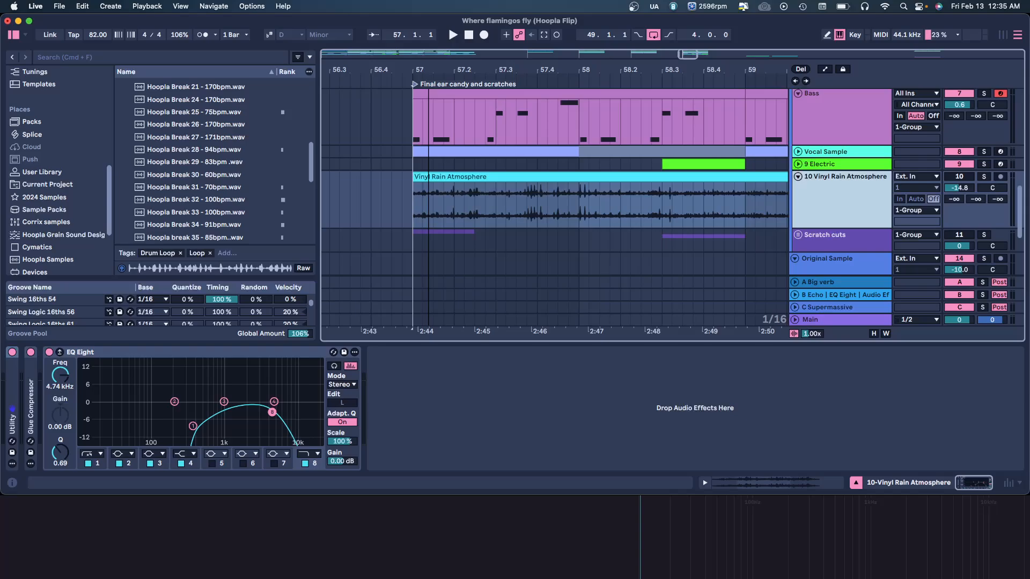
left_click(457, 207)
key("space")
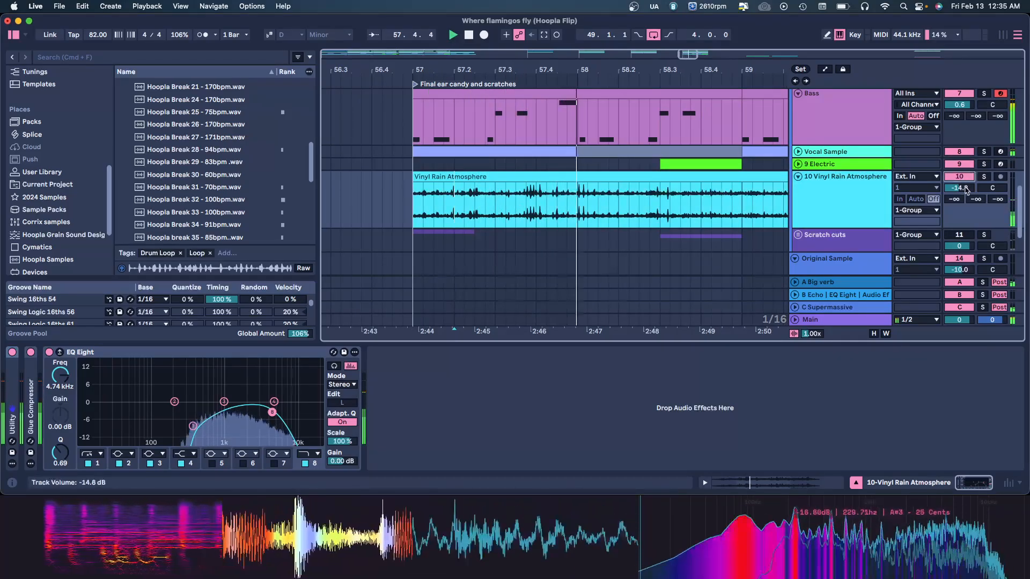
left_click_drag(965, 190, 965, 186)
key("space")
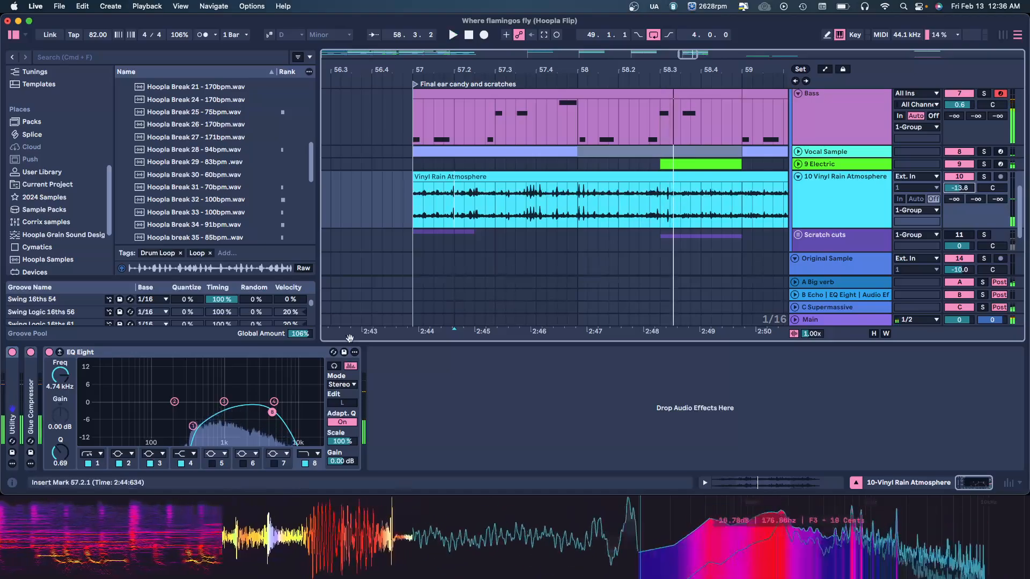
Step: Set the Vinyl Rain Atmosphere EQ Eight's band 1 to 435 Hz and band 8 to 6.96 kHz, and play from 57.2.1
left_click_drag(193, 425, 199, 424)
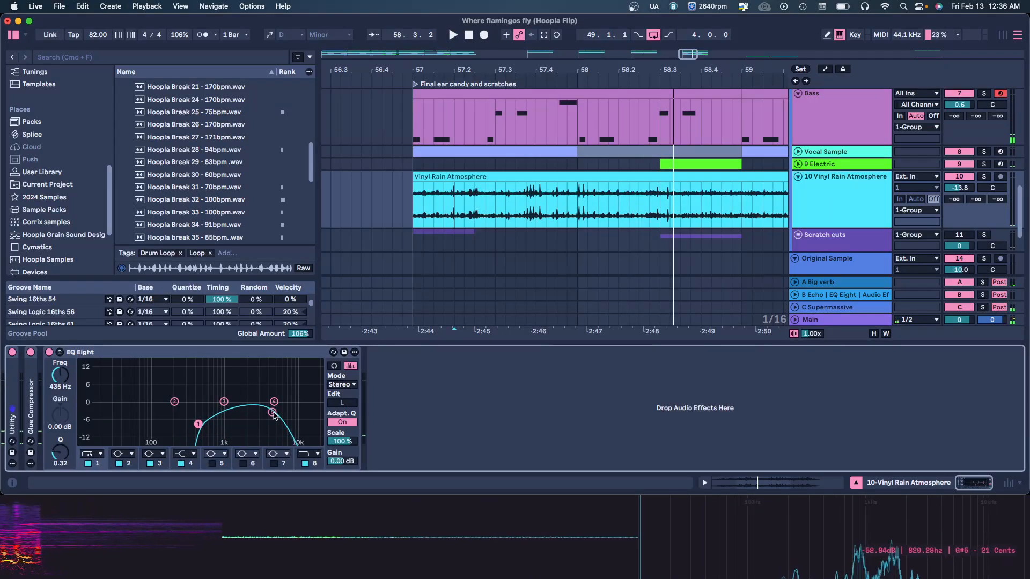
mouse_move(273, 412)
left_mouse_down()
mouse_move(312, 406)
mouse_move(283, 411)
left_mouse_up()
key("space")
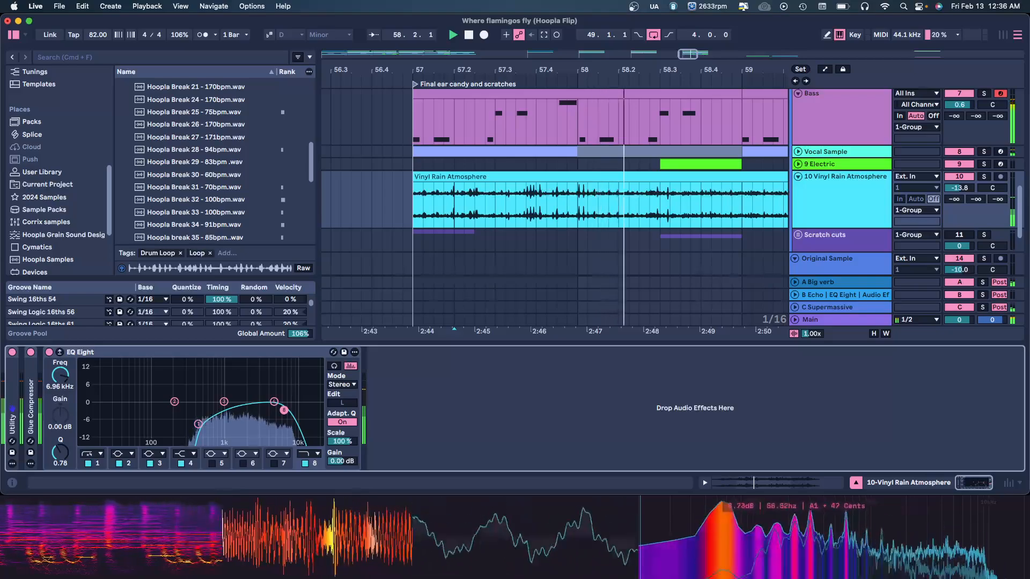
key("space")
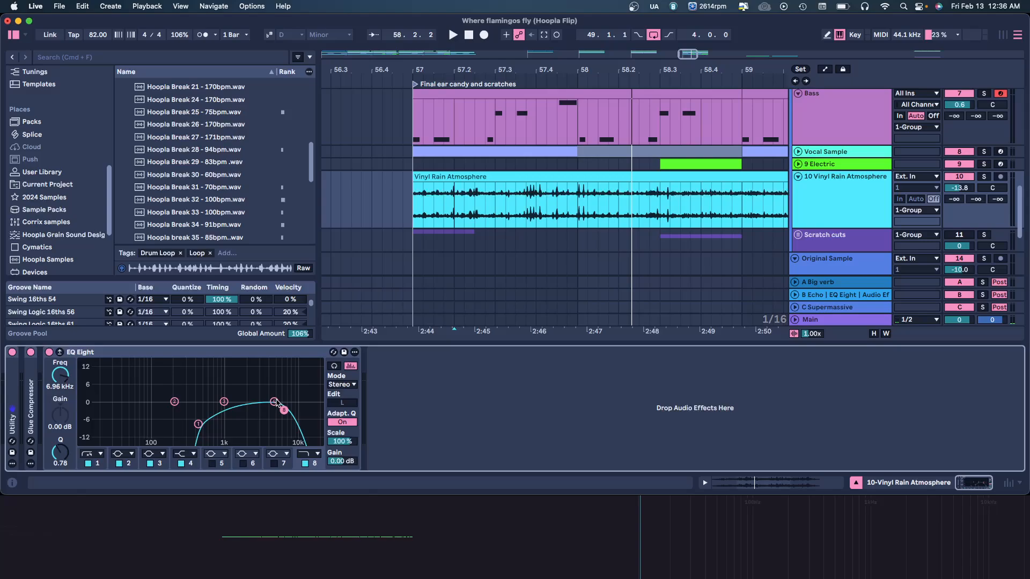
Step: Hide the device view and fold the Vinyl Rain Atmosphere, Bass and both Sample tracks
left_click(588, 341)
left_click_drag(557, 68, 557, 2)
left_click(517, 217)
scroll(517, 217, "up", 3)
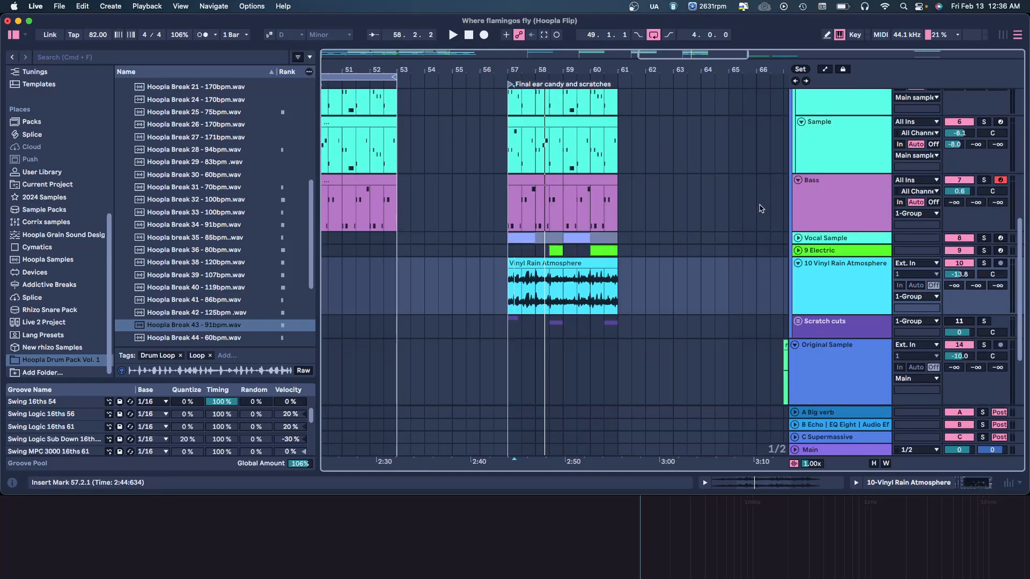
left_click(798, 263)
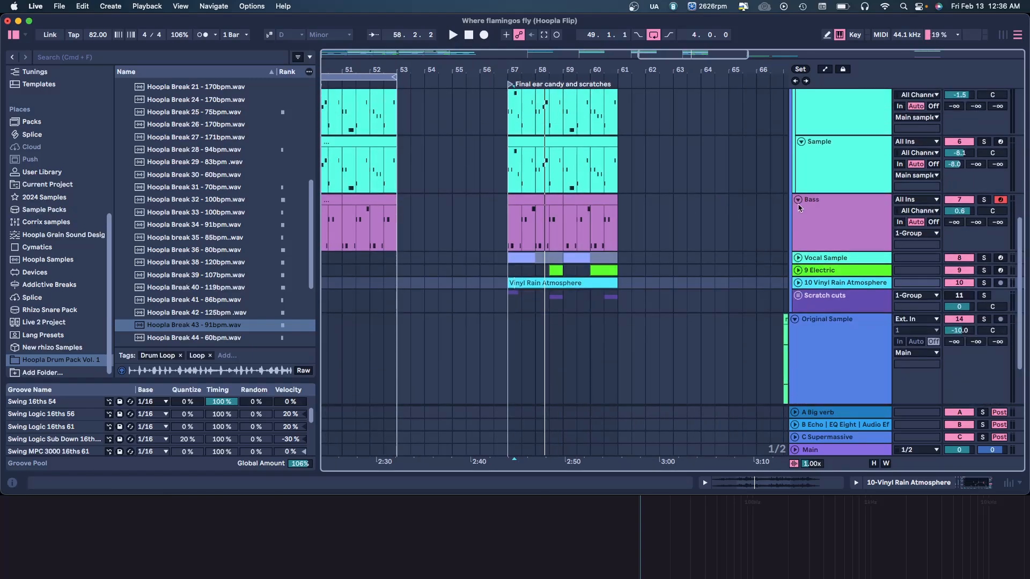
left_click(798, 200)
left_click(800, 168)
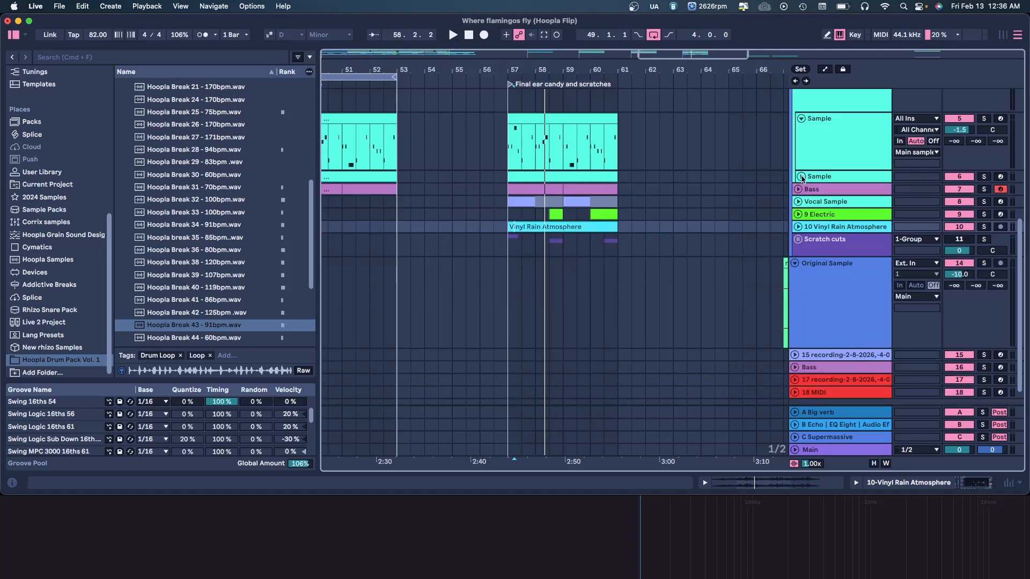
left_click(800, 173)
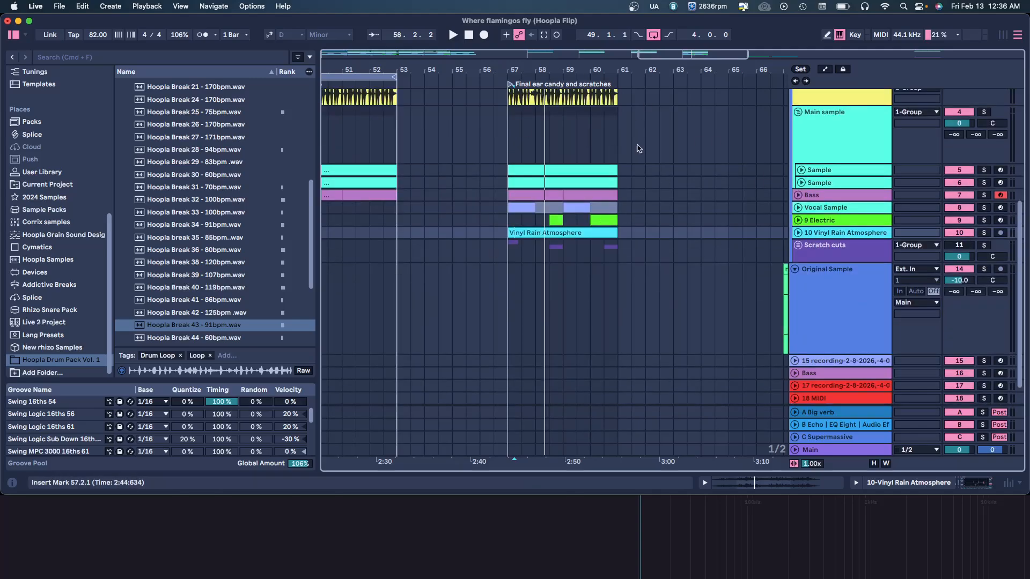
Step: Place the insert marker at bar 57 on the Scratch cuts group, check its tracks, fold it and reactivate it
left_click_drag(551, 71, 529, 184)
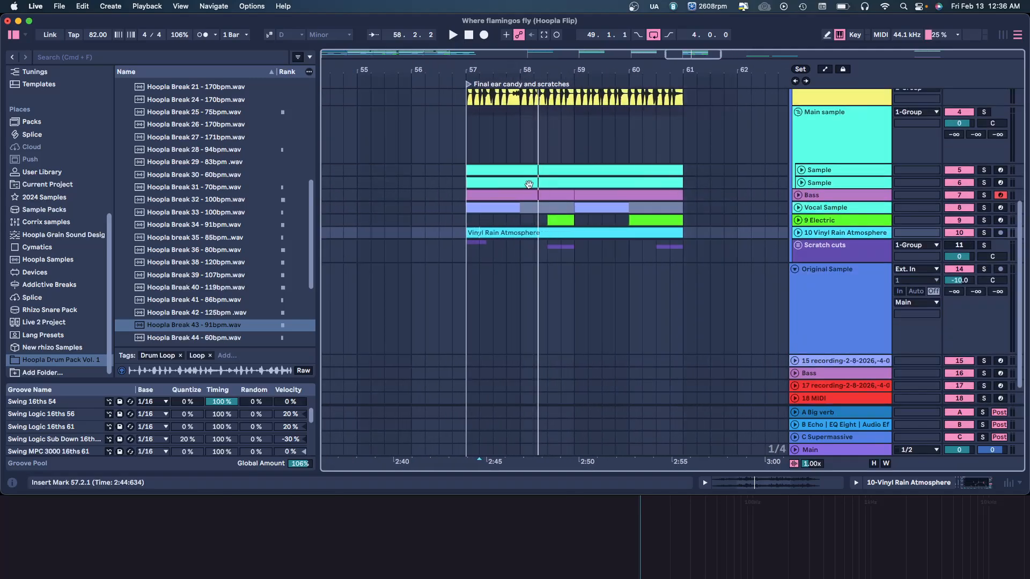
left_click(469, 253)
left_click(797, 244)
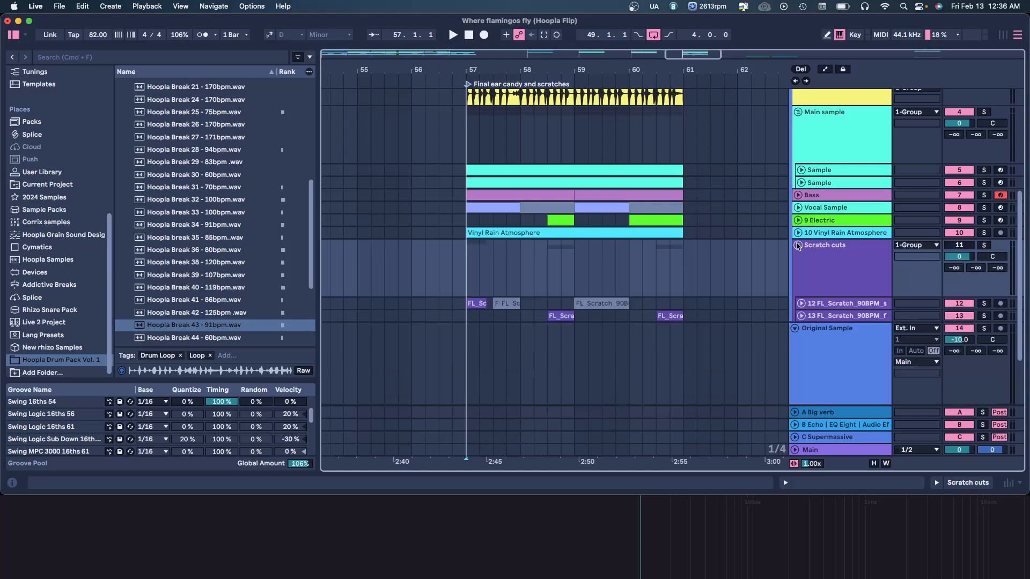
left_click(798, 239)
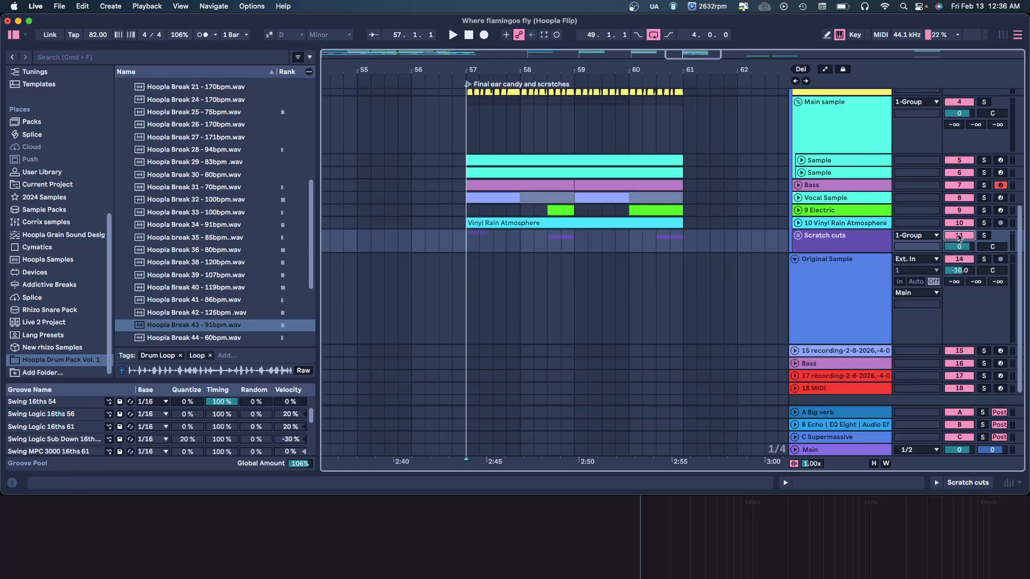
Step: Solo the Scratch cuts group and play it from bar 57
left_click(797, 239)
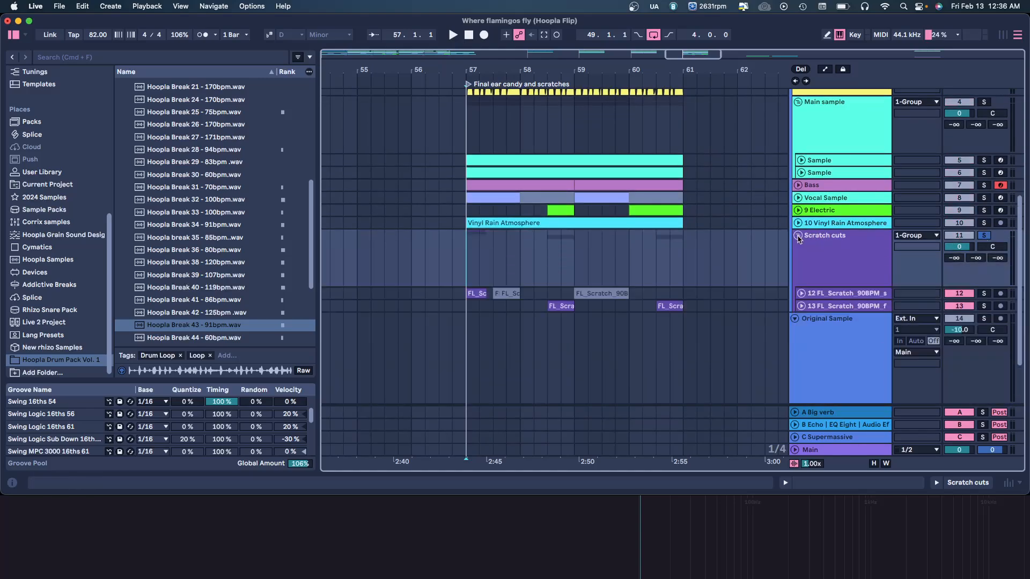
key("space")
left_click(797, 239)
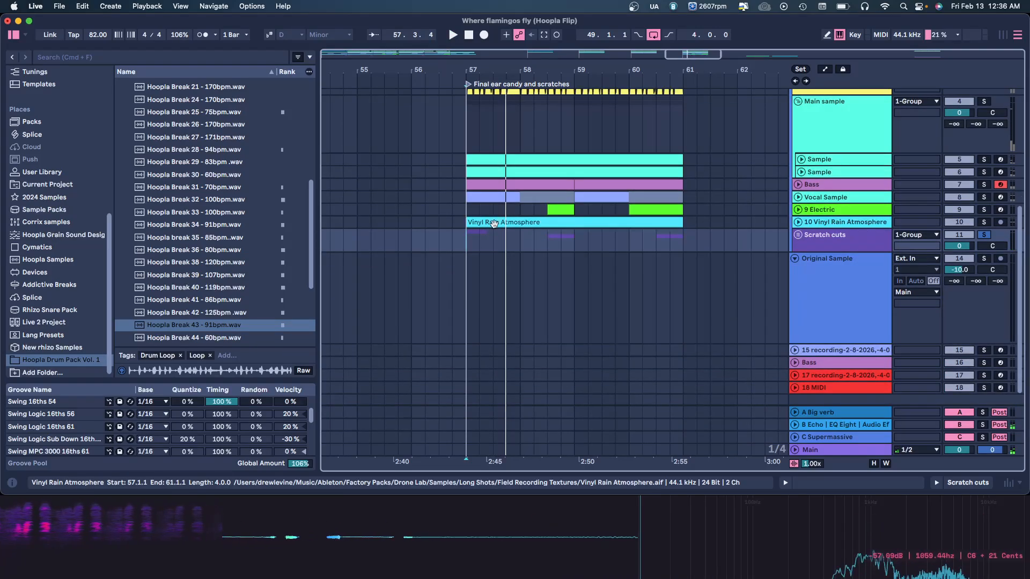
Step: Look through the User Library in the browser and list all Samples
scroll(214, 279, "down", 1)
scroll(80, 308, "down", 1)
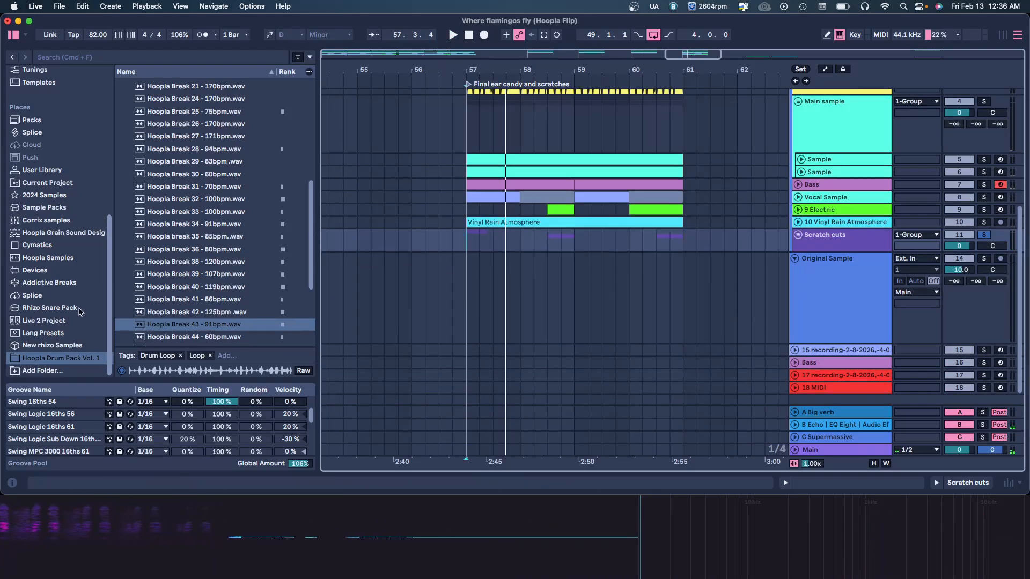
left_click(50, 208)
left_click(57, 196)
left_click(62, 170)
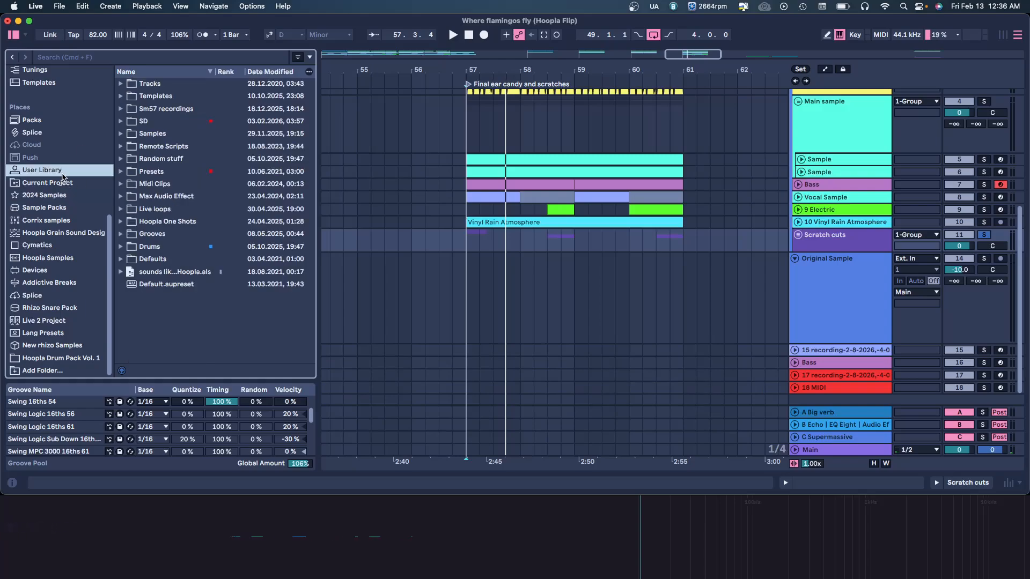
scroll(68, 107, "up", 3)
left_click(67, 104)
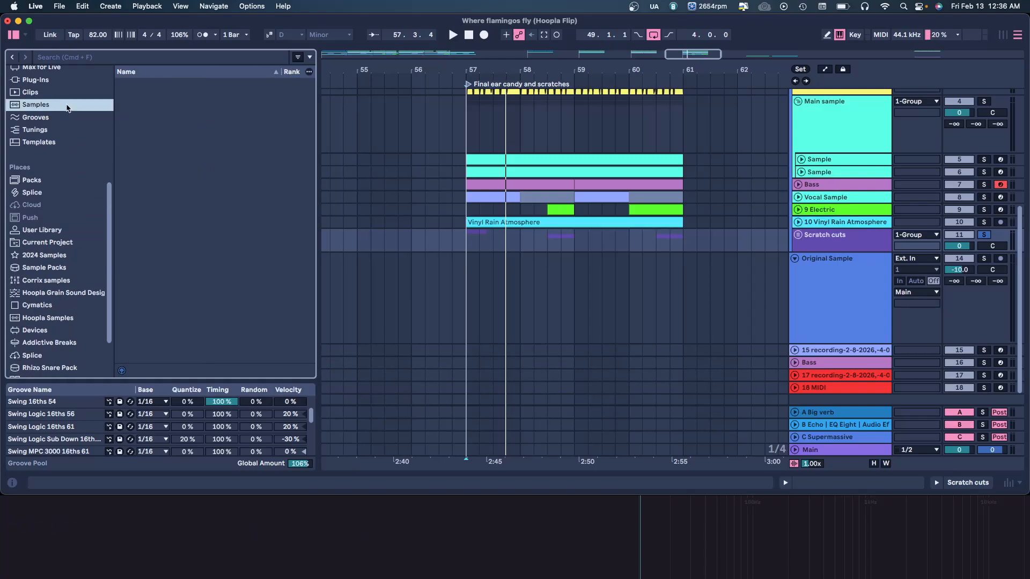
Step: Unfold the Scratch cuts group and its track 12 to show the scratch clips, and place the insert marker at 58.3.1 on track 13
left_click(574, 284)
scroll(525, 286, "up", 2)
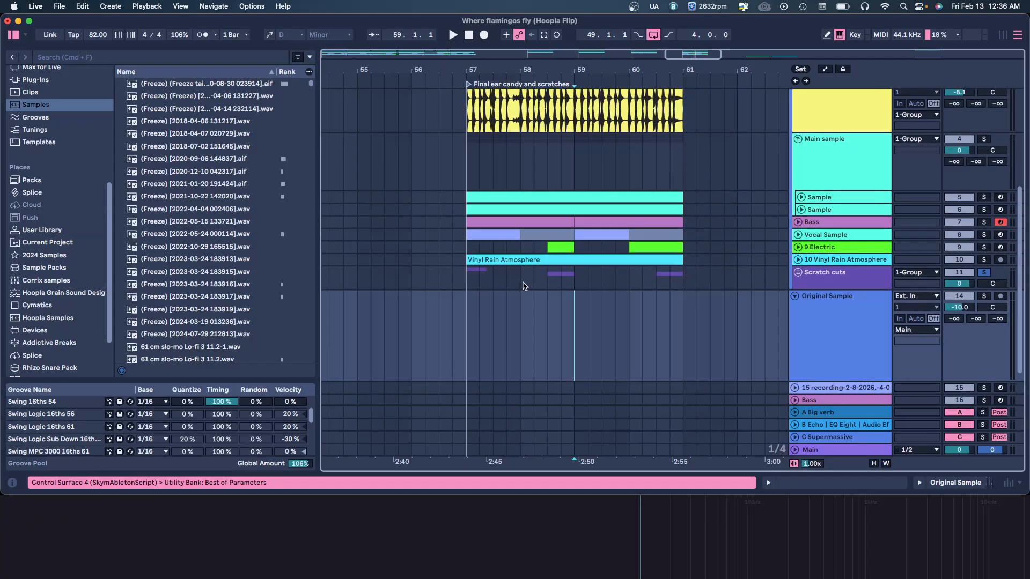
left_click(474, 276)
left_click(797, 272)
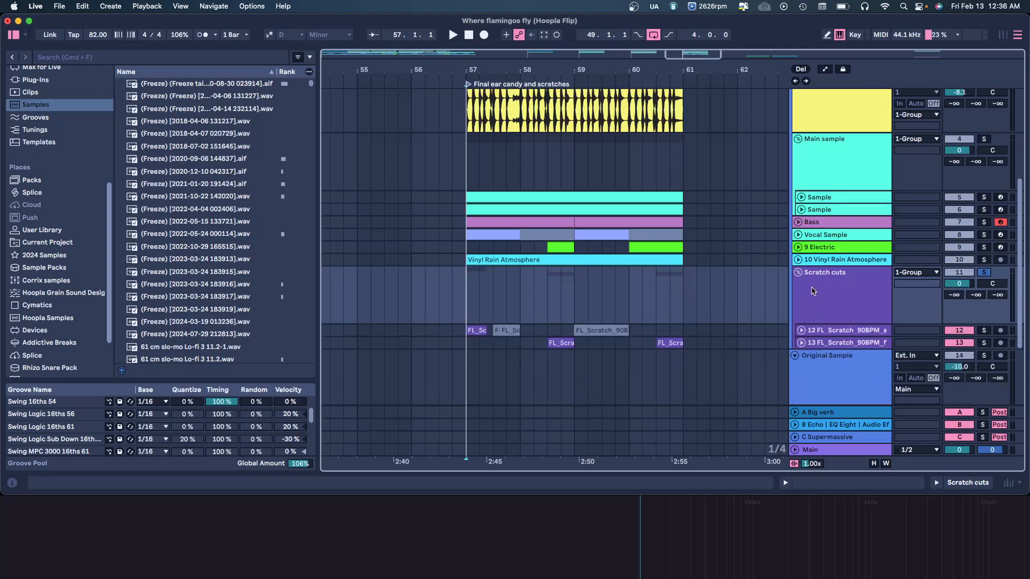
scroll(835, 288, "down", 3)
left_click(801, 274)
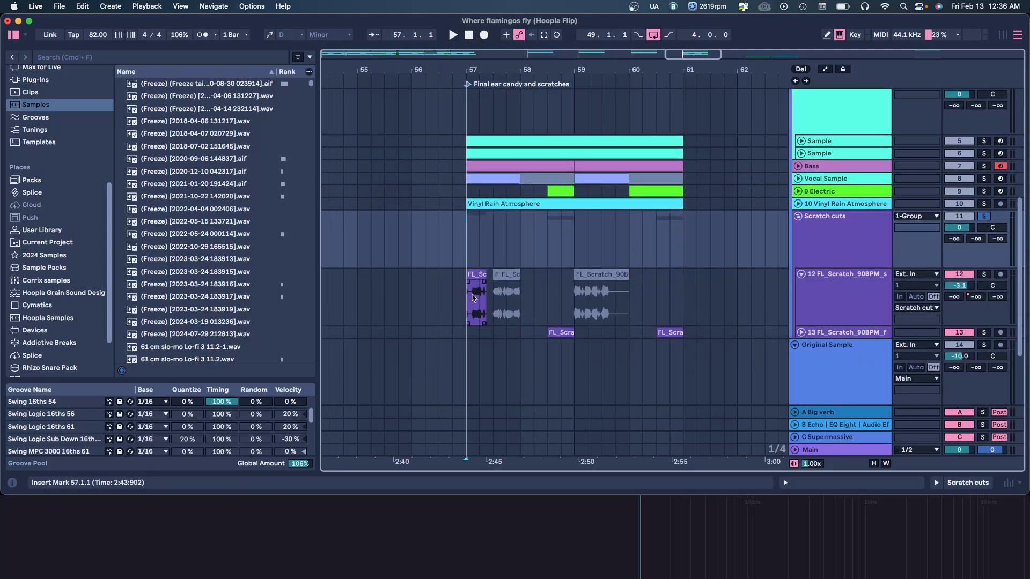
left_click(477, 294)
left_click(560, 331)
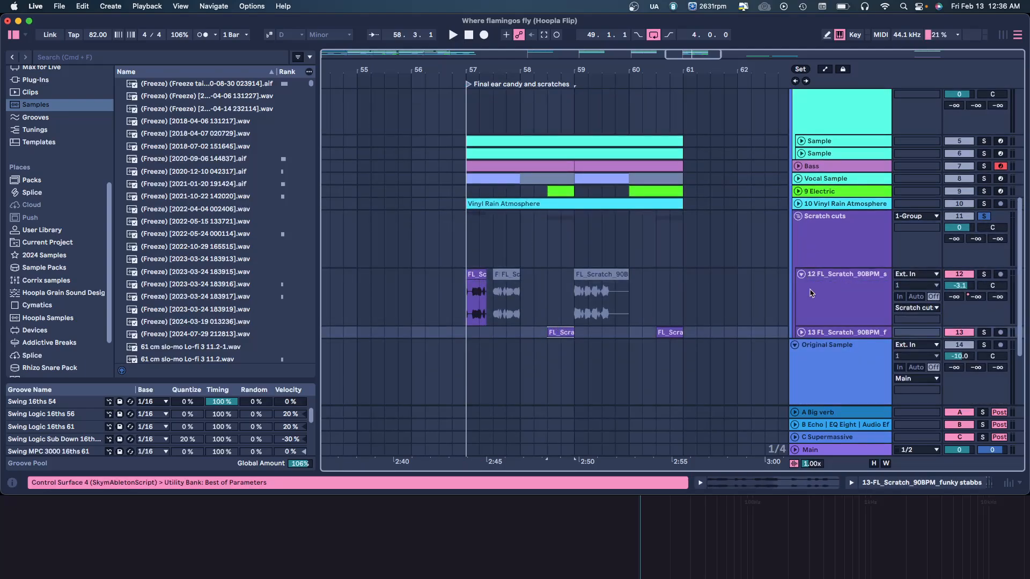
Step: Fold the Scratch cuts group and the Hoopla Break 2 track, with the insert marker at bar 57 on the Main sample group
left_click(799, 218)
mouse_move(592, 70)
left_mouse_down()
mouse_move(593, 32)
mouse_move(575, 41)
left_mouse_up()
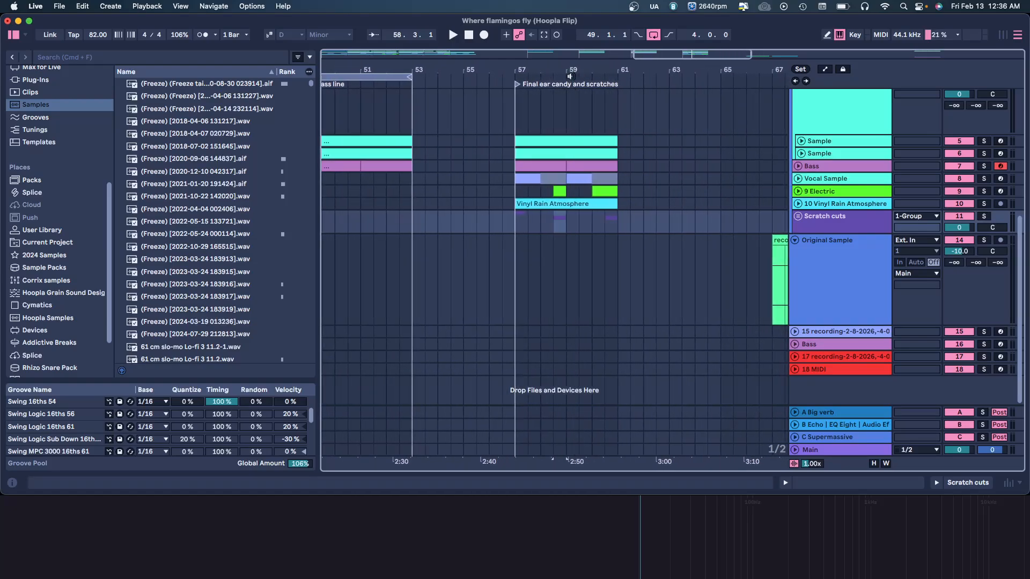
left_click(513, 122)
scroll(531, 135, "up", 5)
scroll(563, 236, "down", 1)
scroll(567, 252, "down", 3)
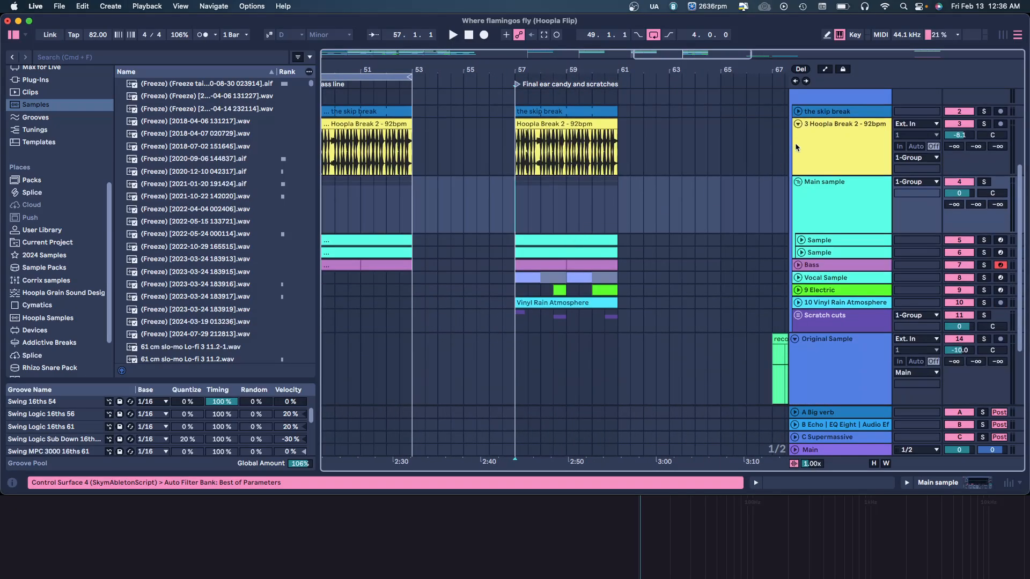
left_click(798, 126)
Step: Examine the full arrangement, the device chains of the Main sample group and its first Sample track, and the deactivated clip at bar 17
left_click_drag(518, 149, 476, 64)
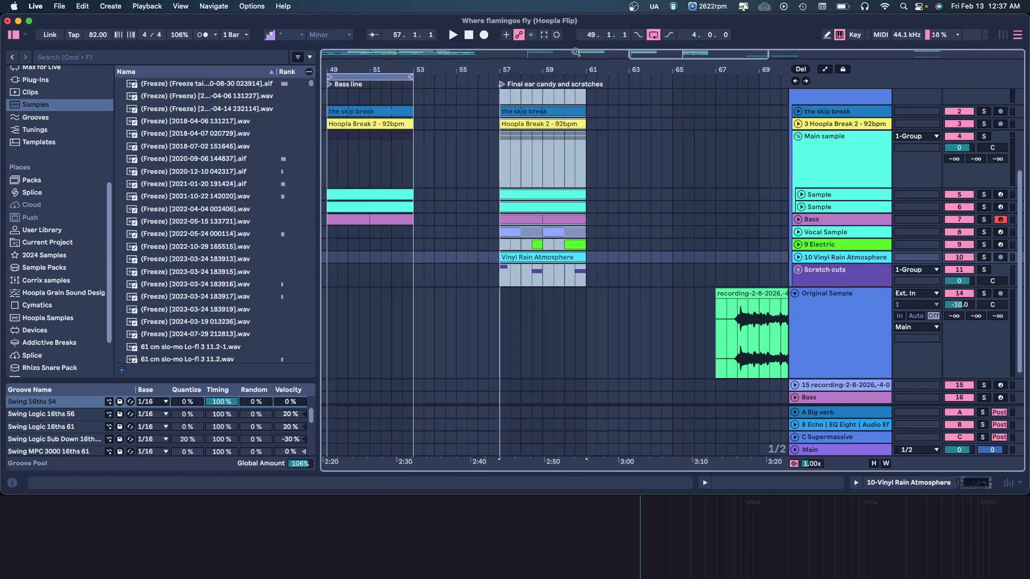
left_click_drag(555, 67, 742, 68)
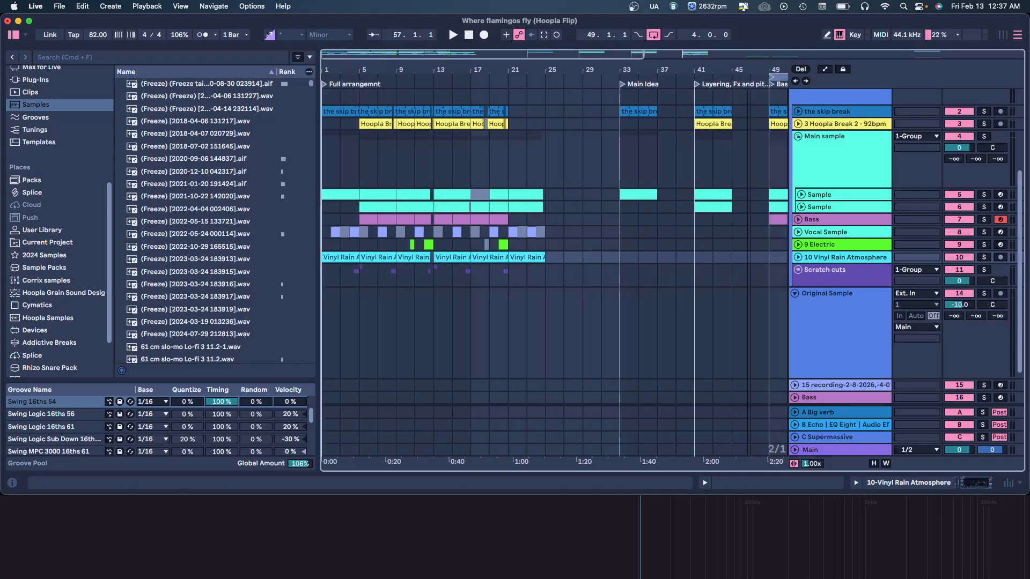
left_click_drag(358, 70, 393, 89)
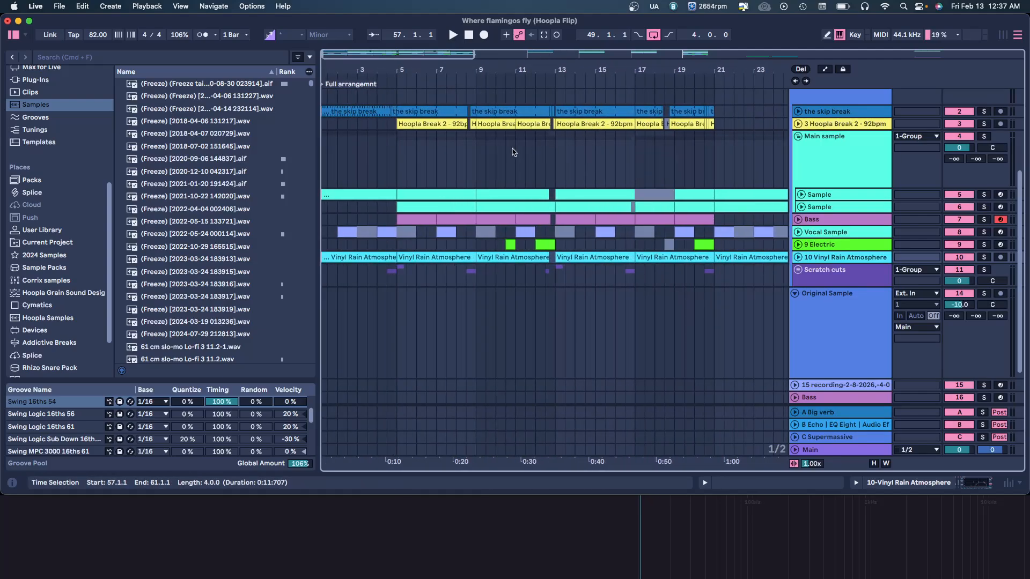
double_click(828, 172)
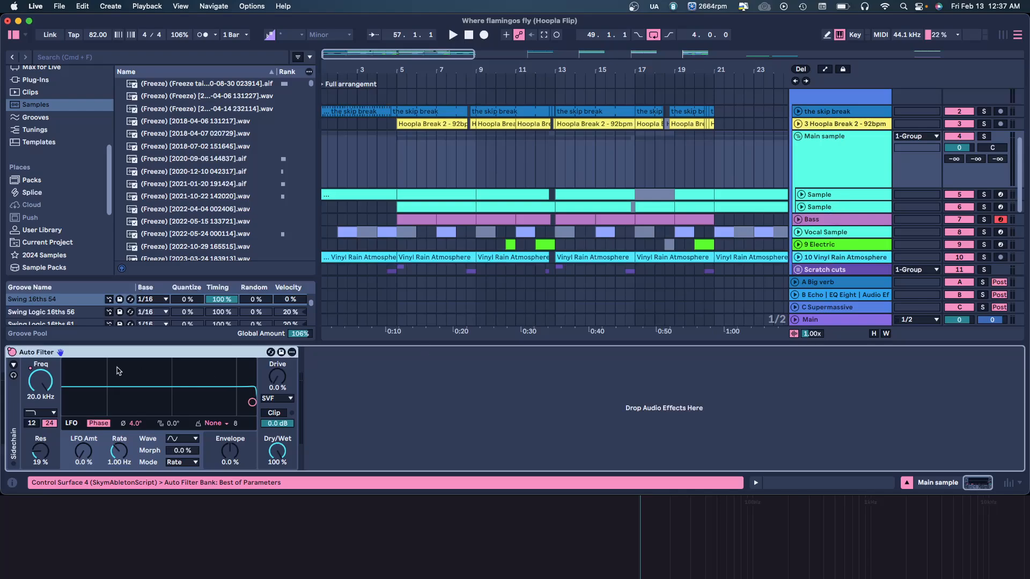
left_click(864, 198)
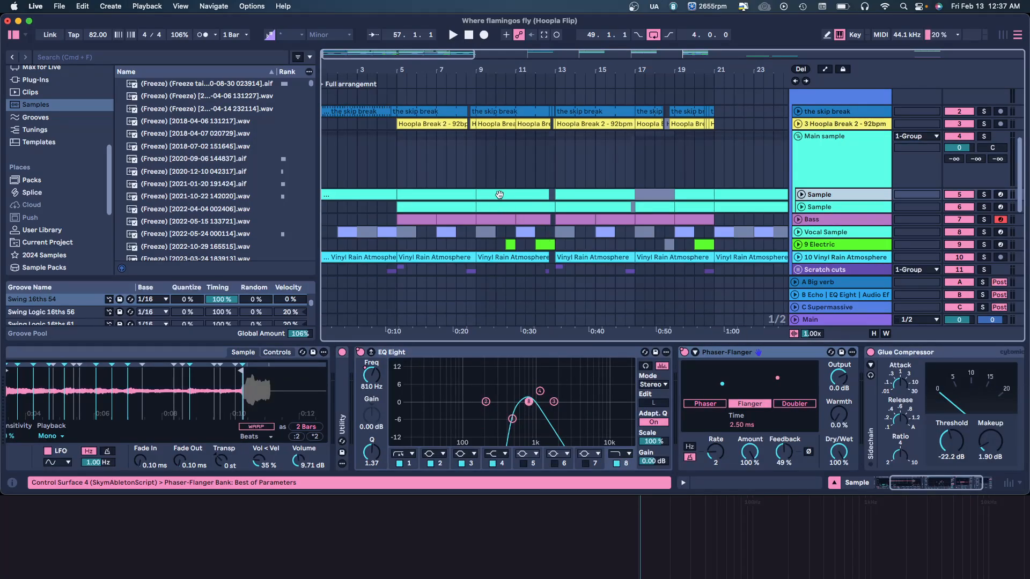
left_click(658, 192)
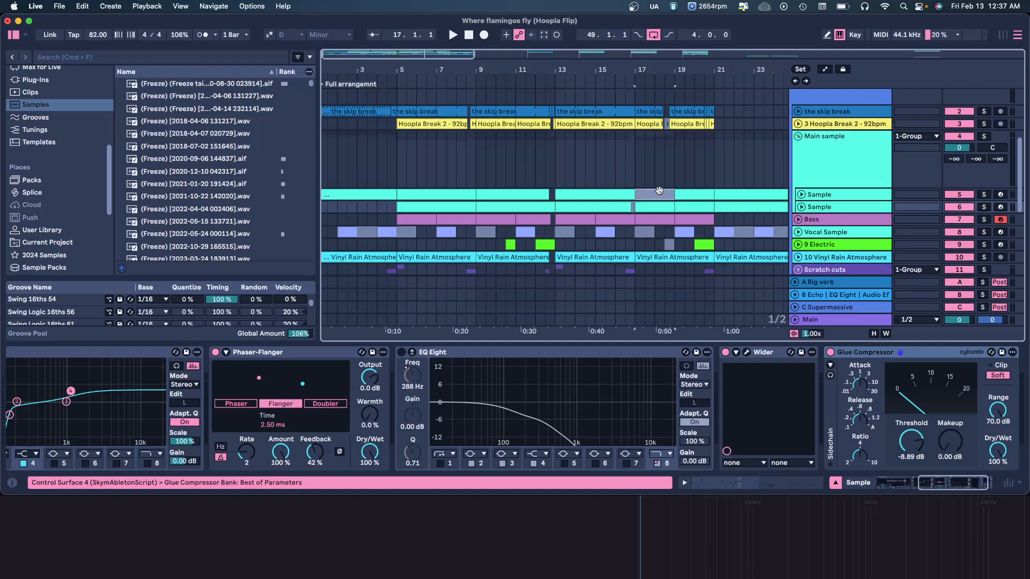
scroll(664, 268, "down", 1)
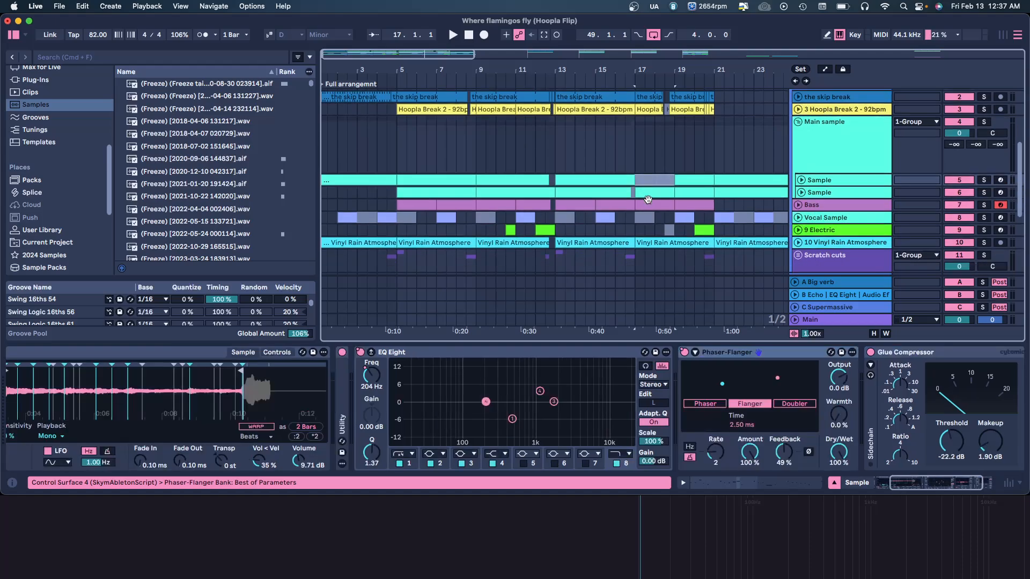
left_click(665, 344)
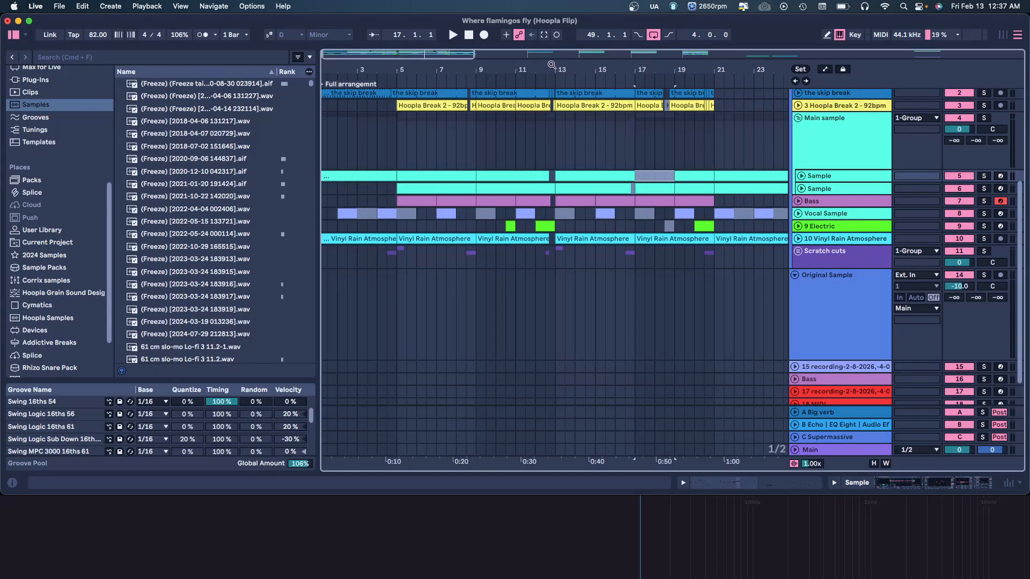
Step: Unfold the skip break and Hoopla Break 2 tracks and select the short skip break clip at 12.3.4 to examine the drum edits
left_click_drag(551, 65, 650, 166)
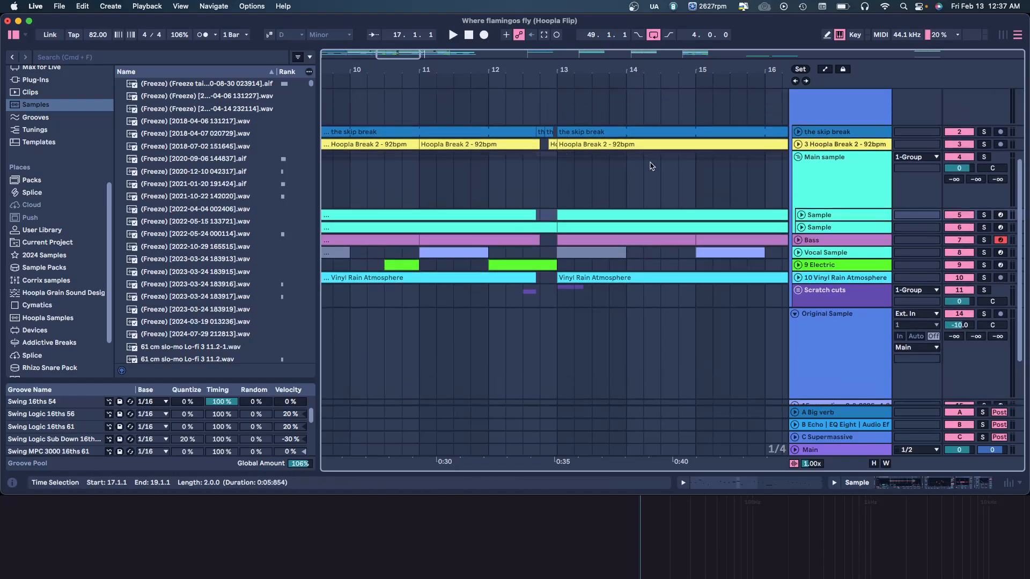
left_click(798, 144)
left_click(798, 132)
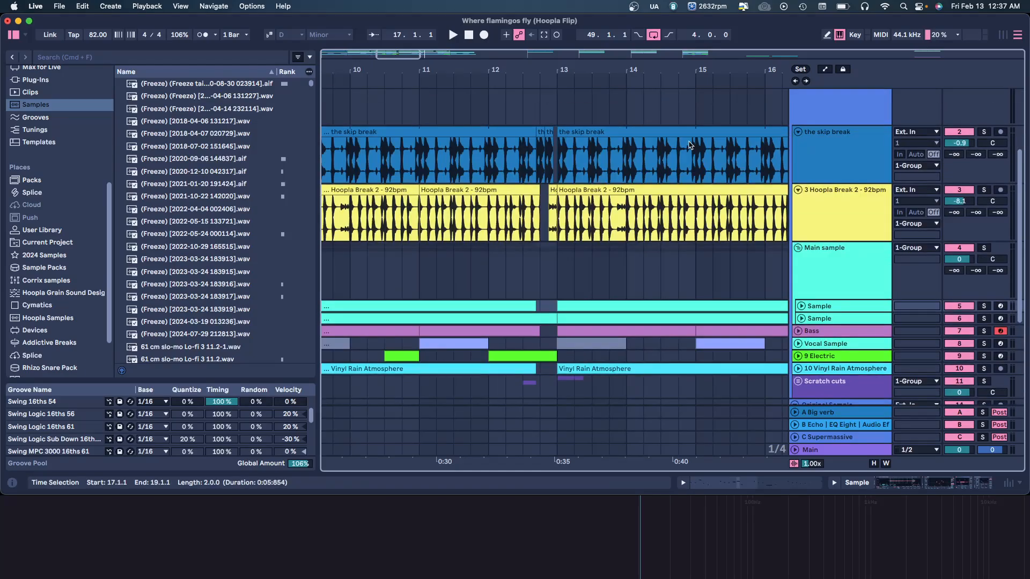
left_click(540, 157)
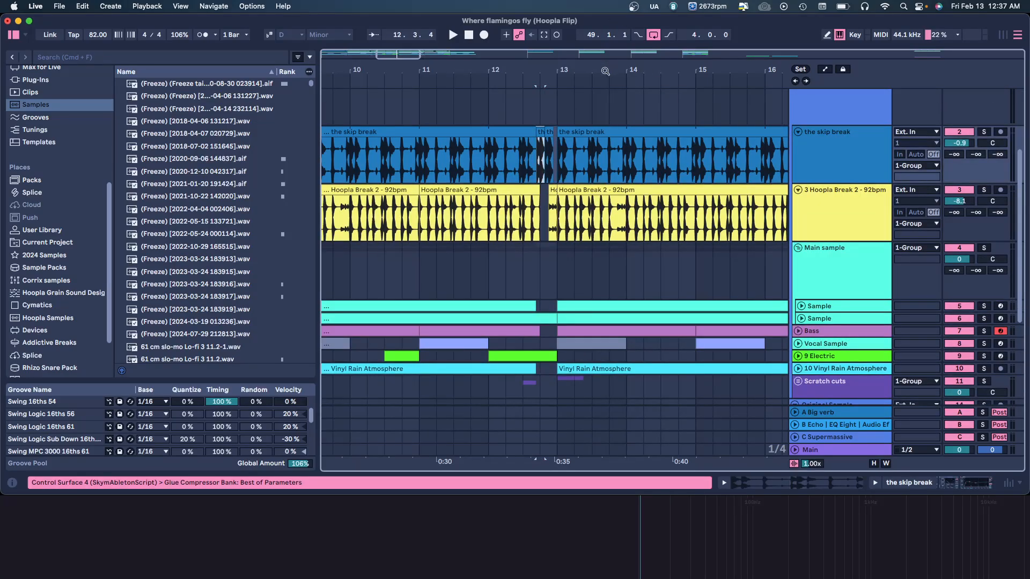
left_click_drag(599, 70, 487, 81)
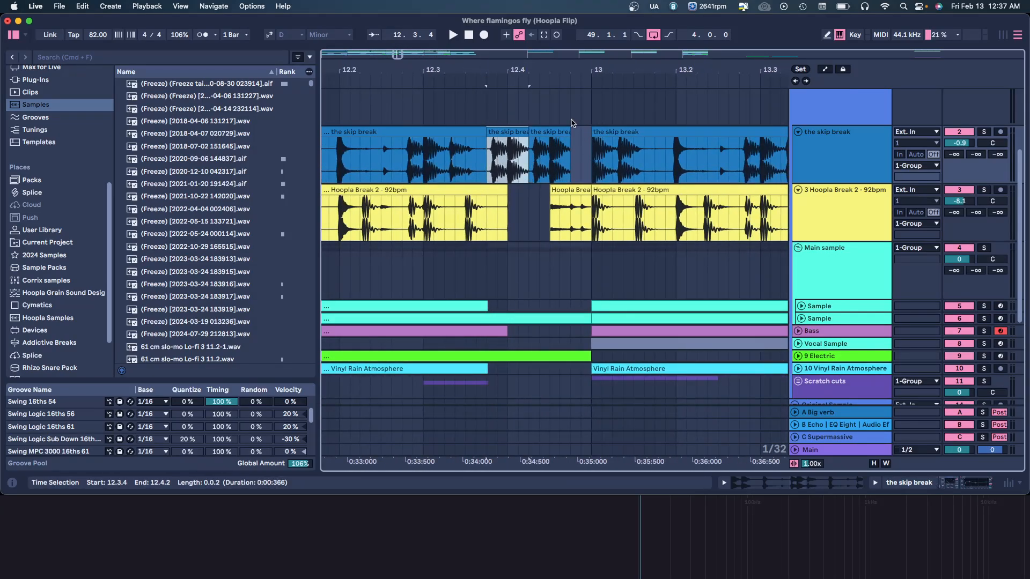
Step: Place the insert marker at 8.2.1 on the skip break track and examine the drum gap before bar 9
left_click_drag(586, 69, 474, 174)
left_click(450, 163)
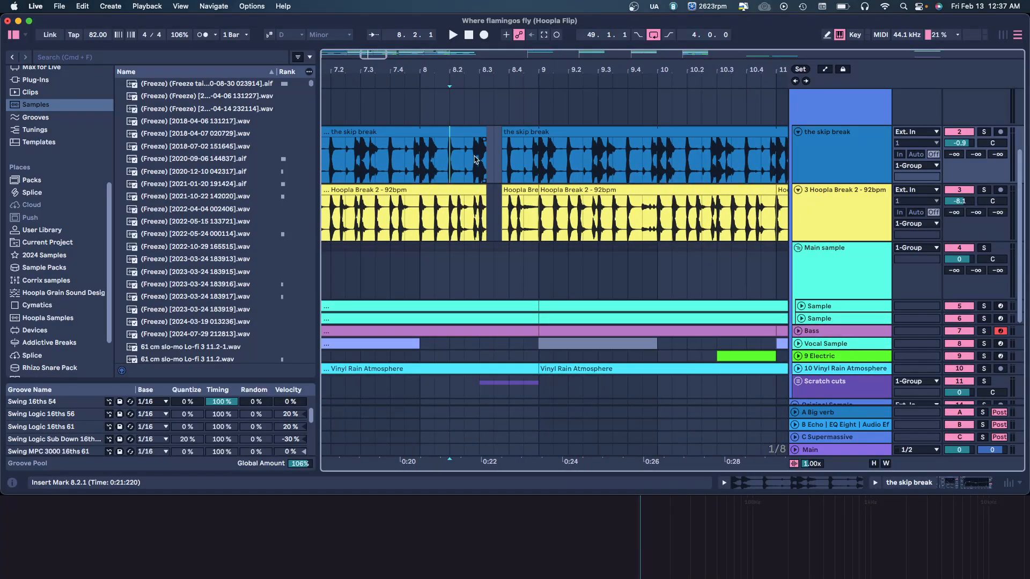
left_click_drag(665, 68, 456, 66)
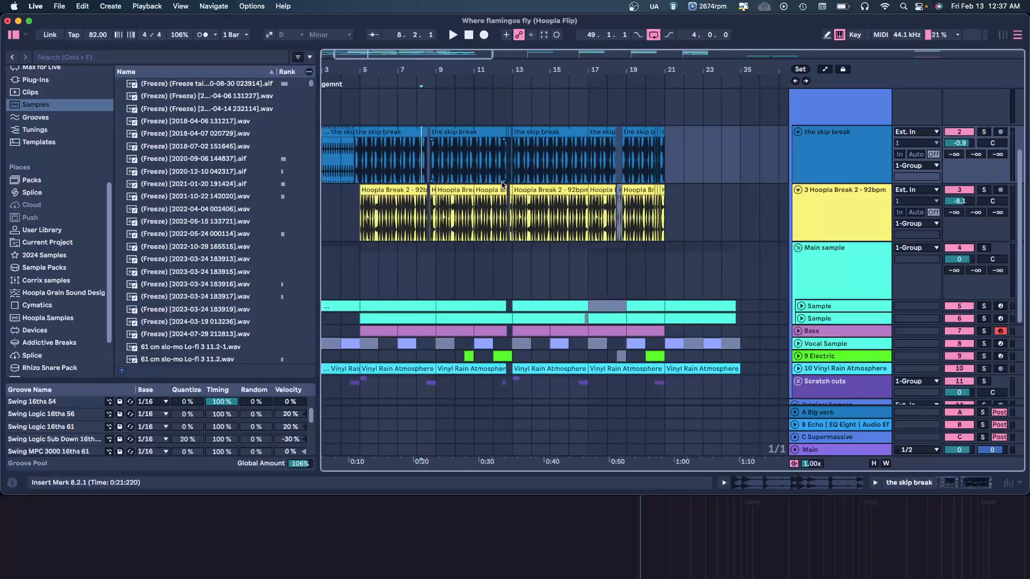
Step: Select bar 12 on the Main sample group and play the transition from 12.1.1 into bar 13
scroll(505, 191, "down", 2)
left_click_drag(505, 195, 504, 297)
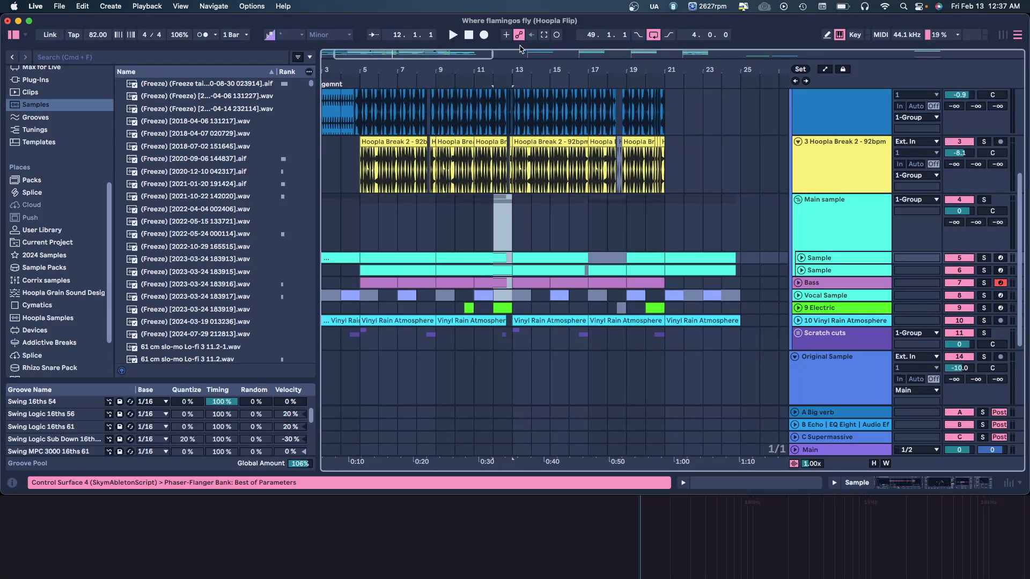
left_click_drag(510, 69, 510, 113)
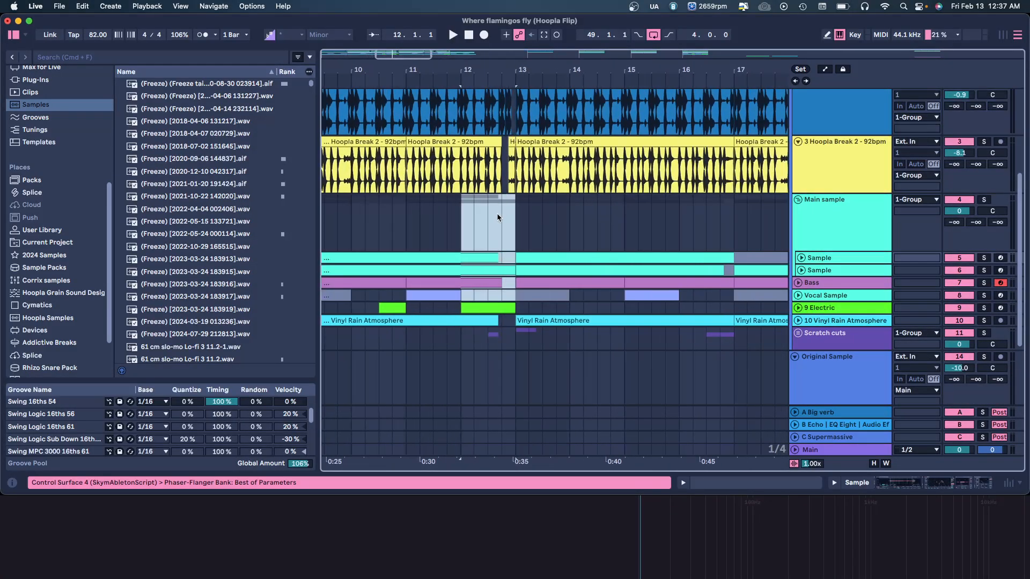
left_click(465, 213)
key("space")
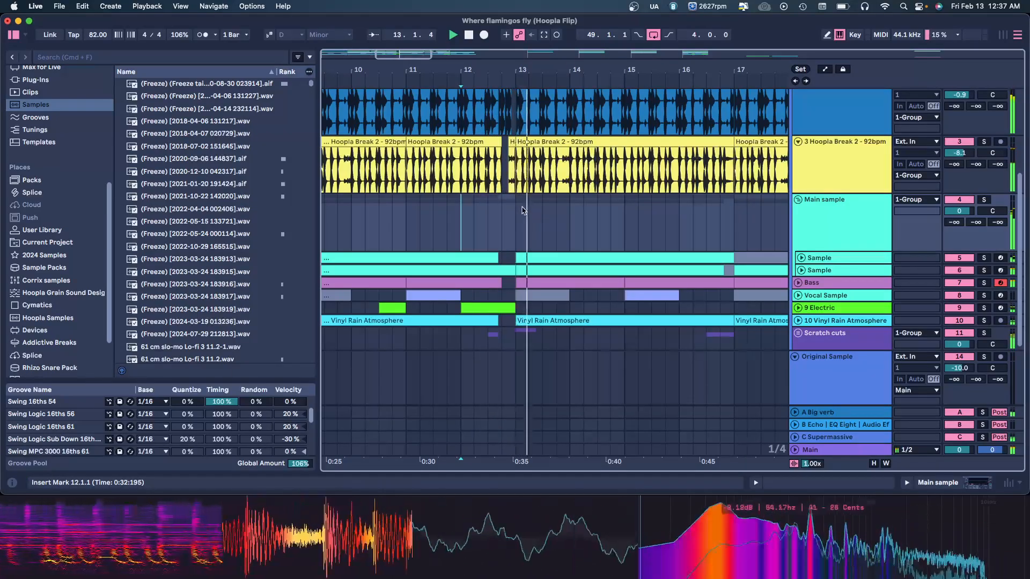
key("space")
Step: Place the insert marker at 12.3.4 on the skip break track and play the drum fill into bar 13
scroll(517, 210, "up", 5)
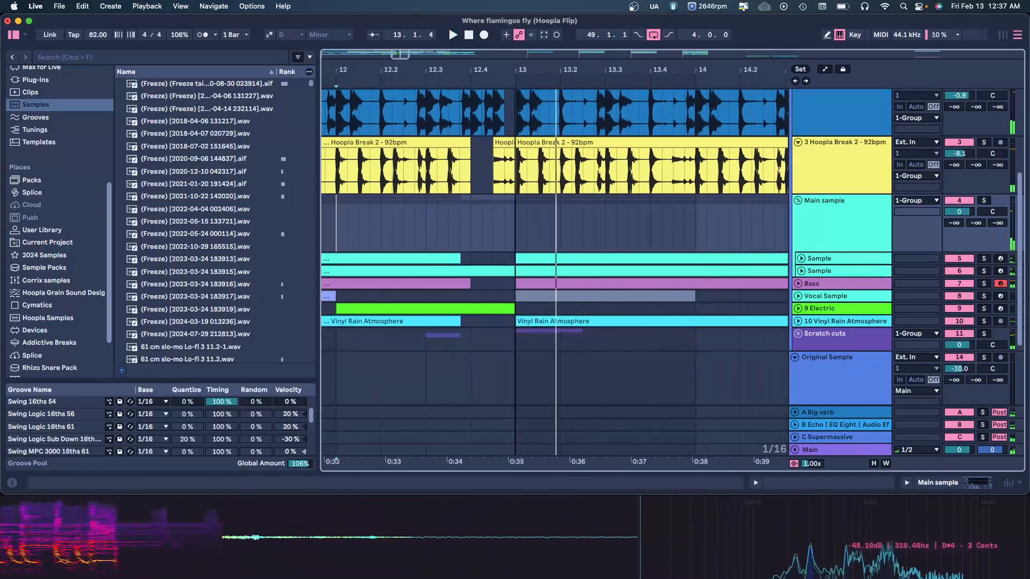
left_click(460, 114)
scroll(472, 161, "up", 3)
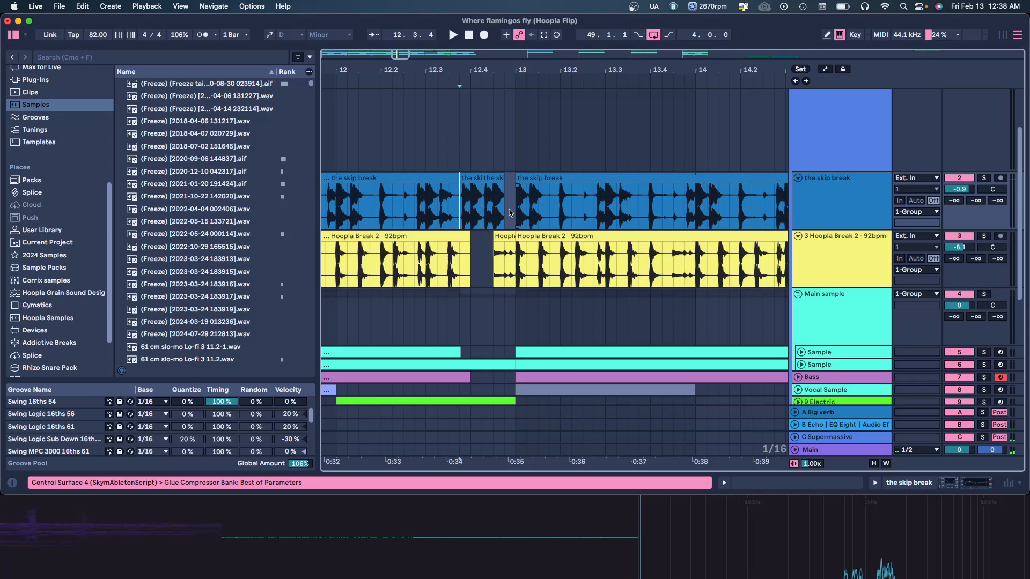
key("space")
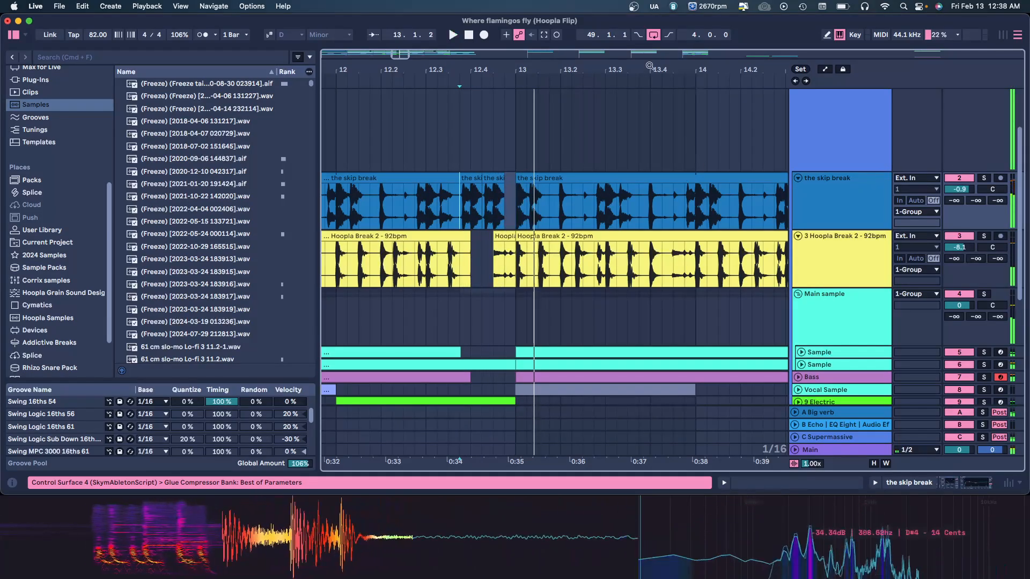
scroll(487, 202, "up", 5)
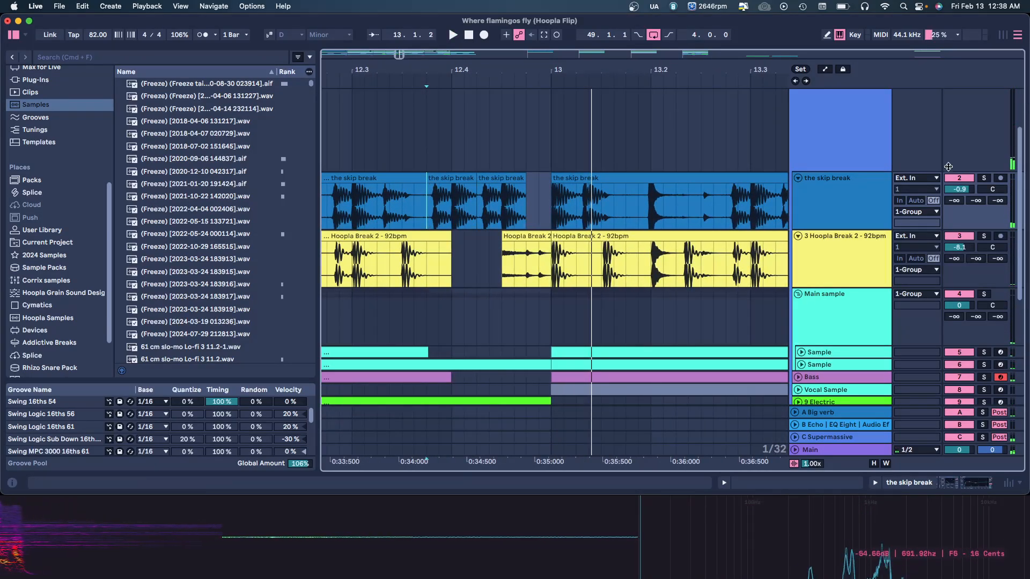
Step: Solo the skip break track, play its short clip from 12.4.2 and place the insert marker at 12.4.3
left_click(495, 179)
key("space")
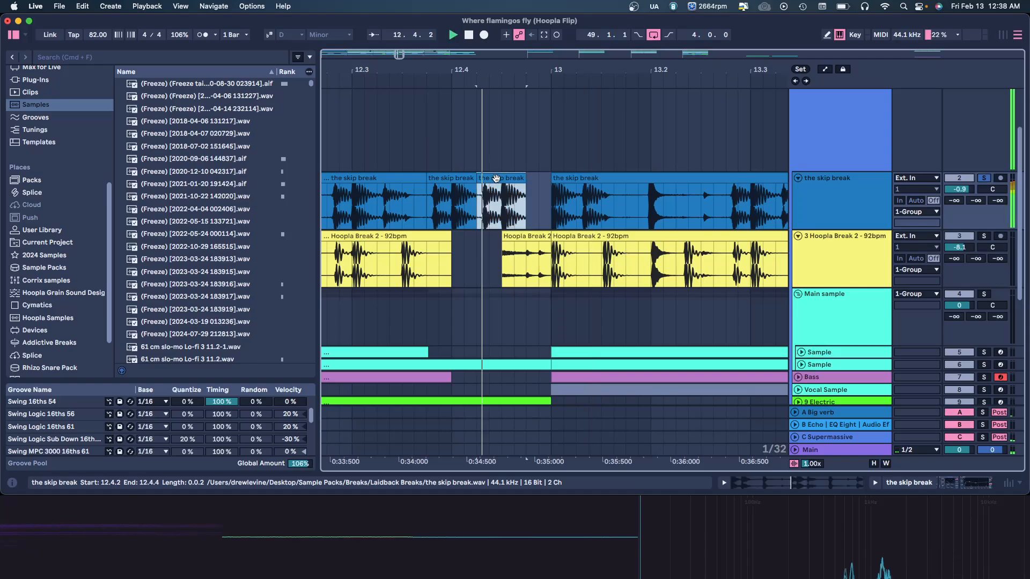
key("space")
key("space")
key("space")
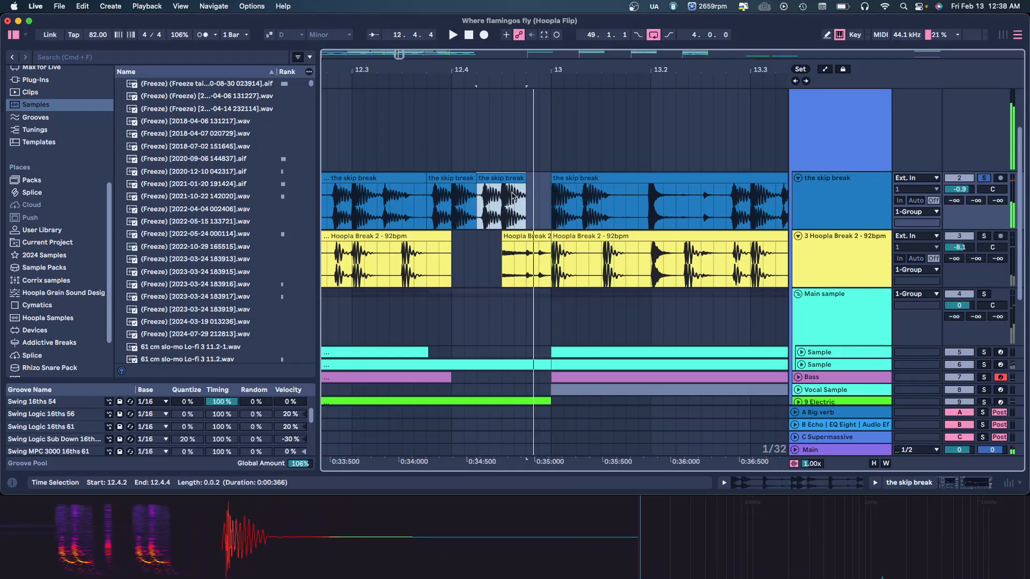
left_click(514, 196)
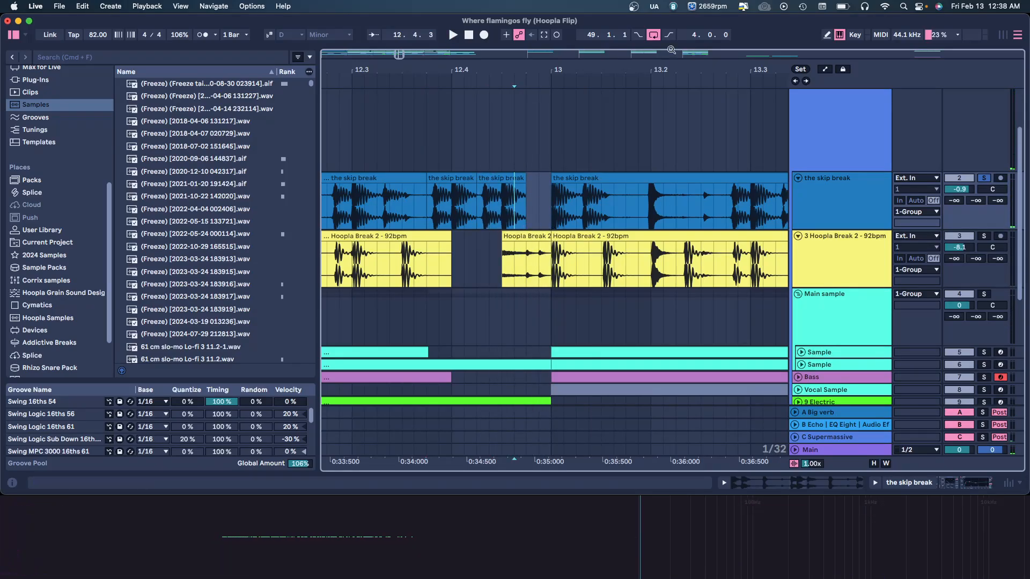
Step: Fold the skip break track, the Hoopla Break 2 track and the main 1 Group, and select the Original Sample track
left_click_drag(665, 65, 491, 24)
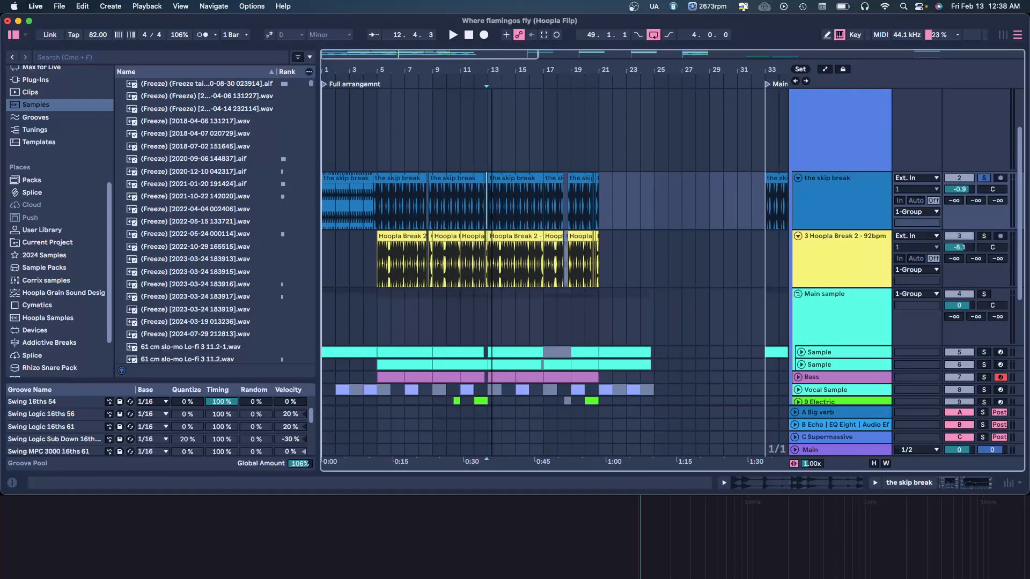
left_click_drag(492, 64, 494, 66)
left_click(799, 179)
left_click(798, 189)
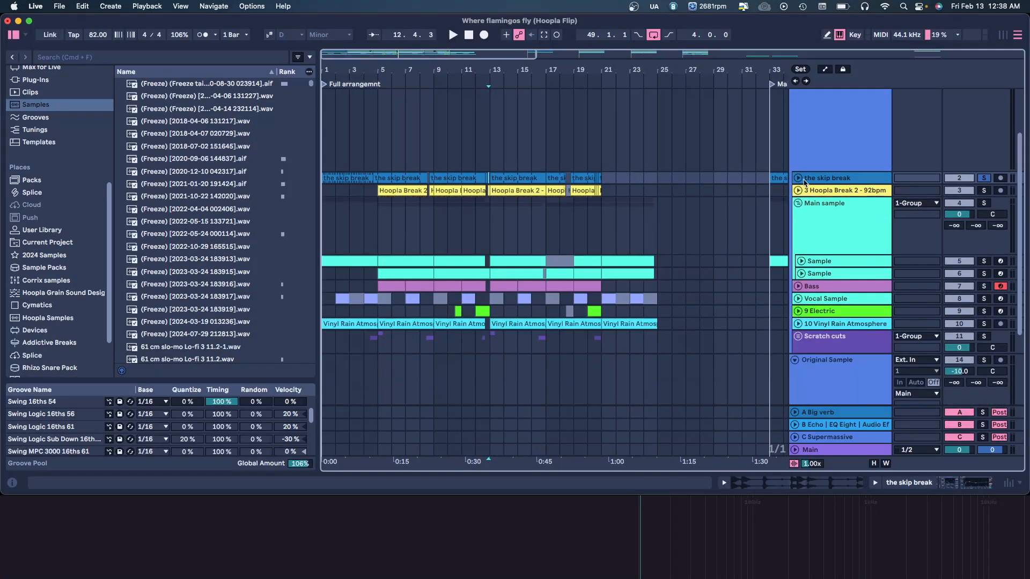
left_click(797, 96)
left_click(817, 130)
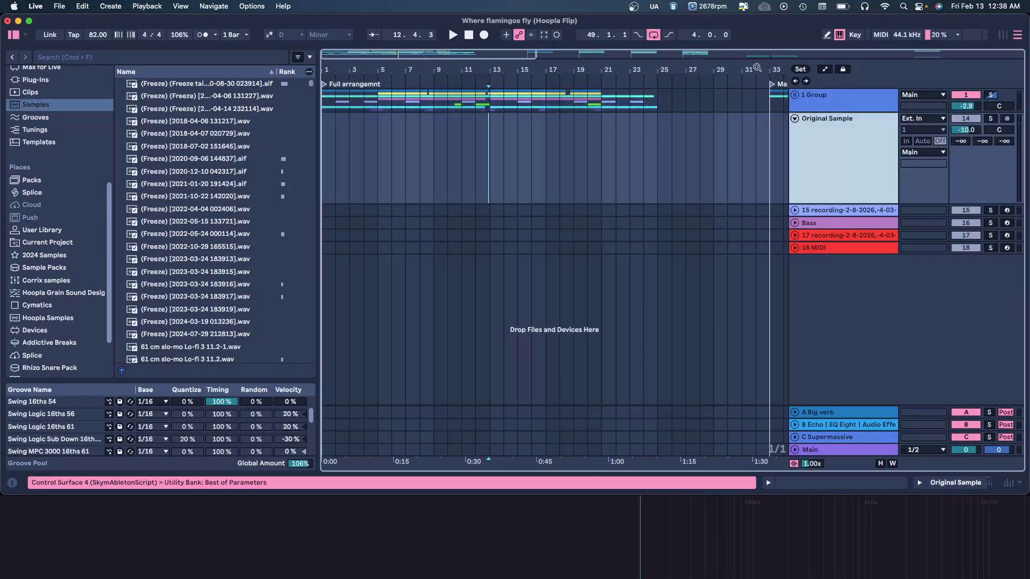
Step: Place the insert marker at bar 33 on 1 Group and unfold the group to show the tracks of each section
left_click_drag(711, 66, 361, 67)
left_click(413, 100)
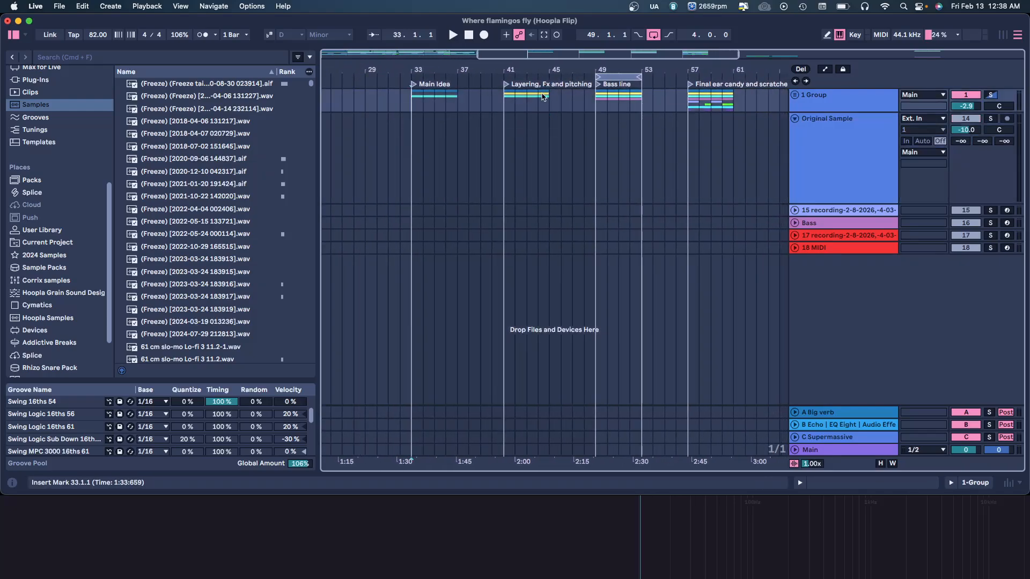
left_click(794, 95)
scroll(456, 337, "down", 2)
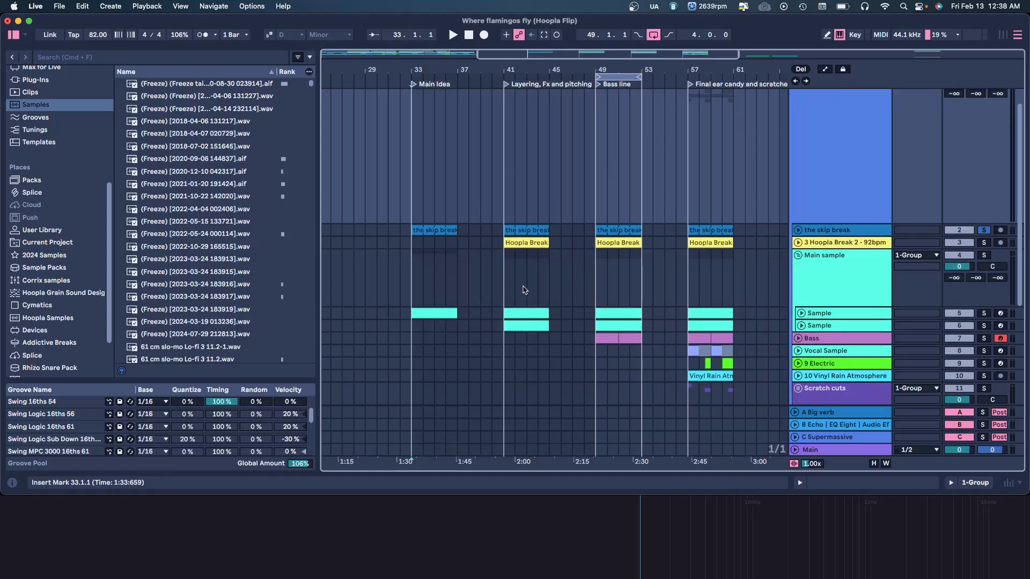
Step: Select the Main sample group's clips at bar 57 and examine the whole arrangement from bar 1 onward
left_click_drag(707, 70, 610, 47)
scroll(616, 119, "down", 2)
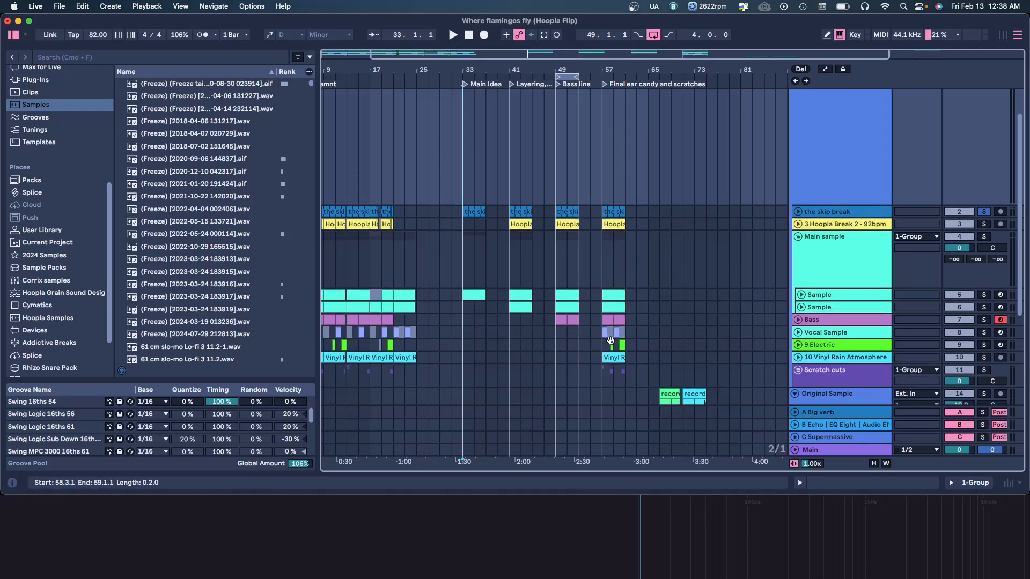
left_click(615, 262)
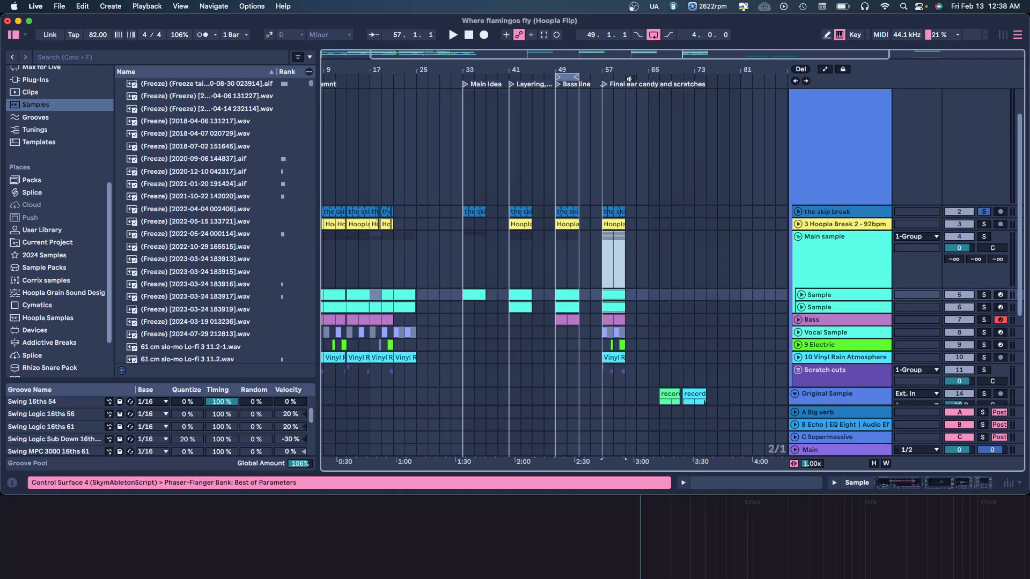
left_click_drag(631, 71, 590, 61)
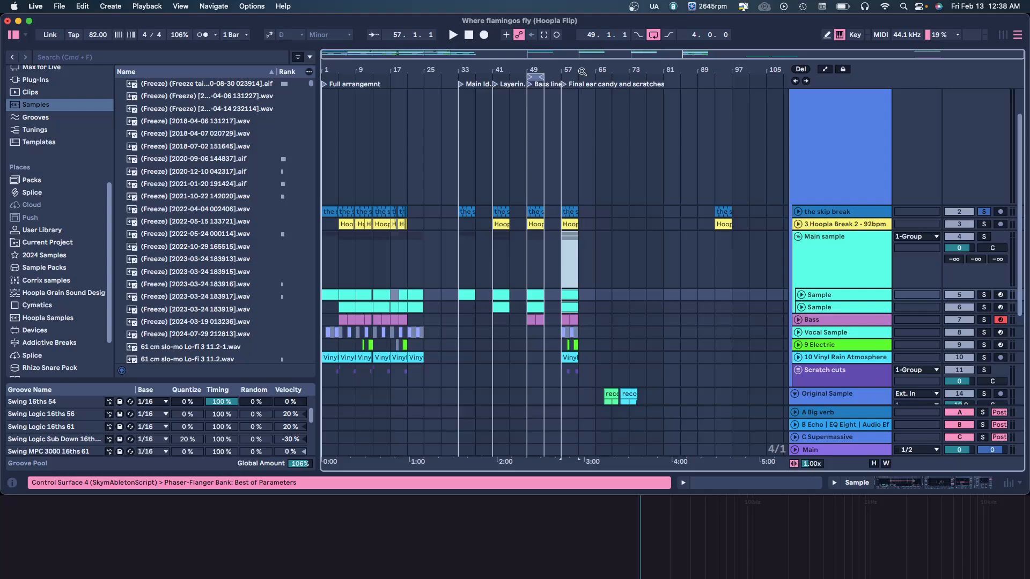
scroll(788, 130, "up", 3)
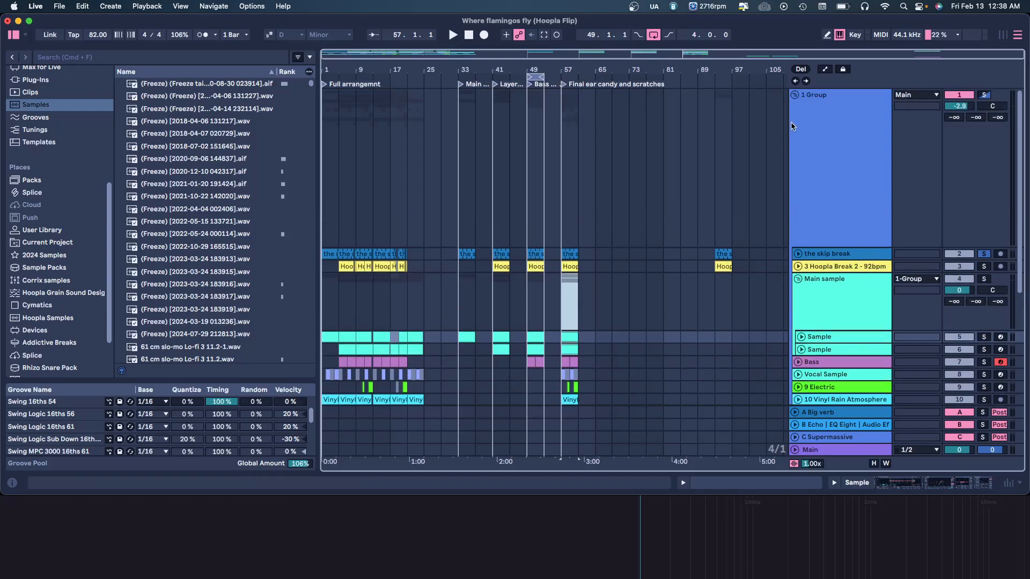
Step: Fold and unfold 1 Group around the final ear candy section, place the insert marker at bar 63 and deactivate the Scratch cuts track
left_click(794, 95)
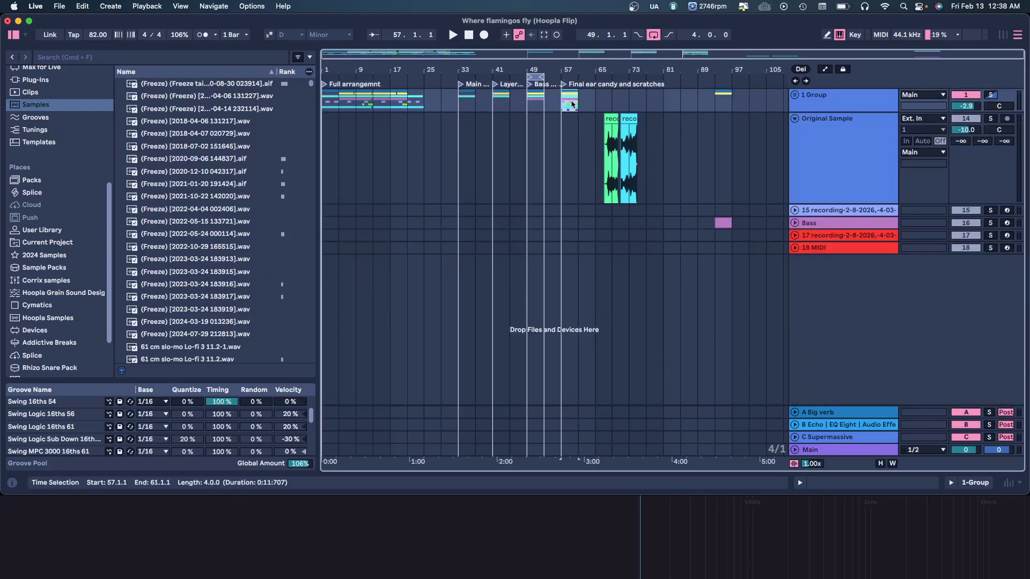
left_click_drag(571, 71, 570, 134)
left_click(799, 95)
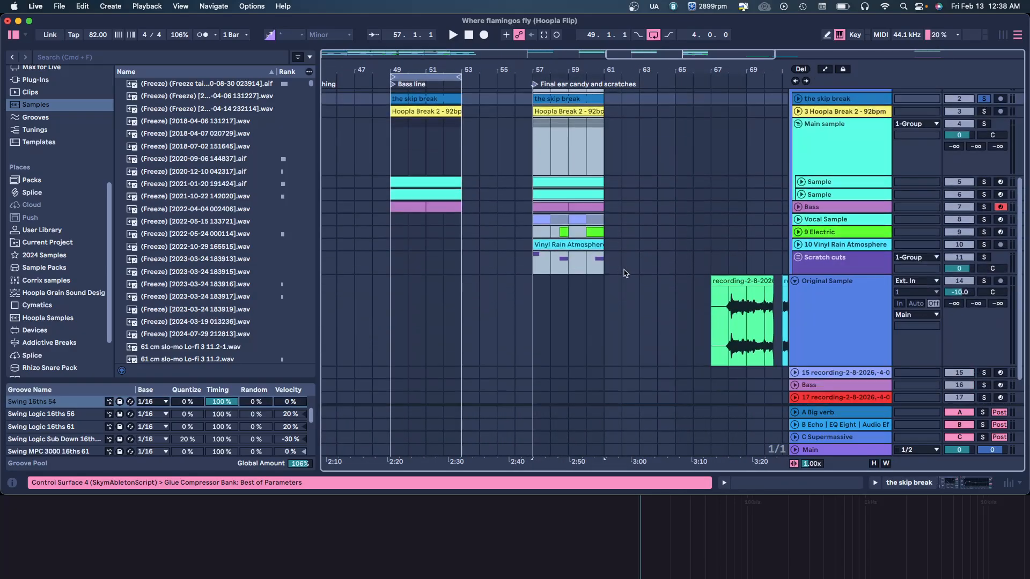
left_click(641, 234)
left_click(975, 263)
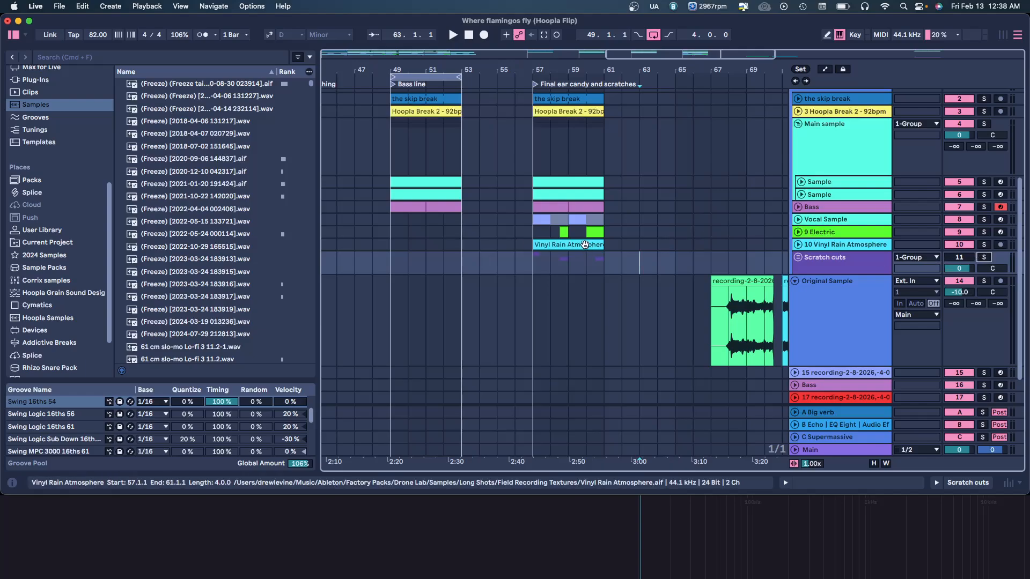
Step: Select the clips from the Bass track up to the skip break across bars 57 to 61 and review the arrangement from bar 1
left_click(552, 245)
scroll(569, 255, "up", 3)
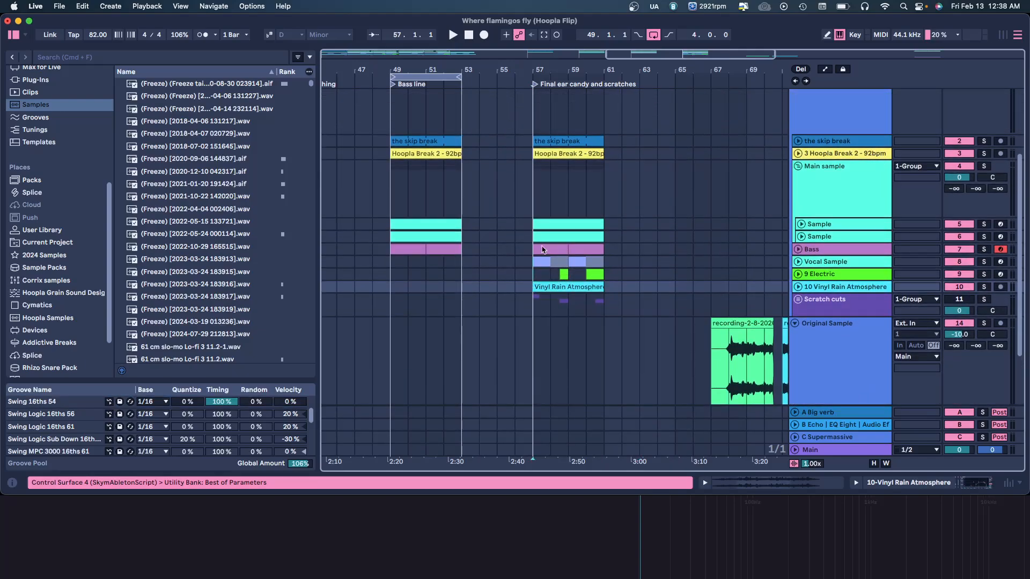
left_click_drag(543, 250, 607, 141)
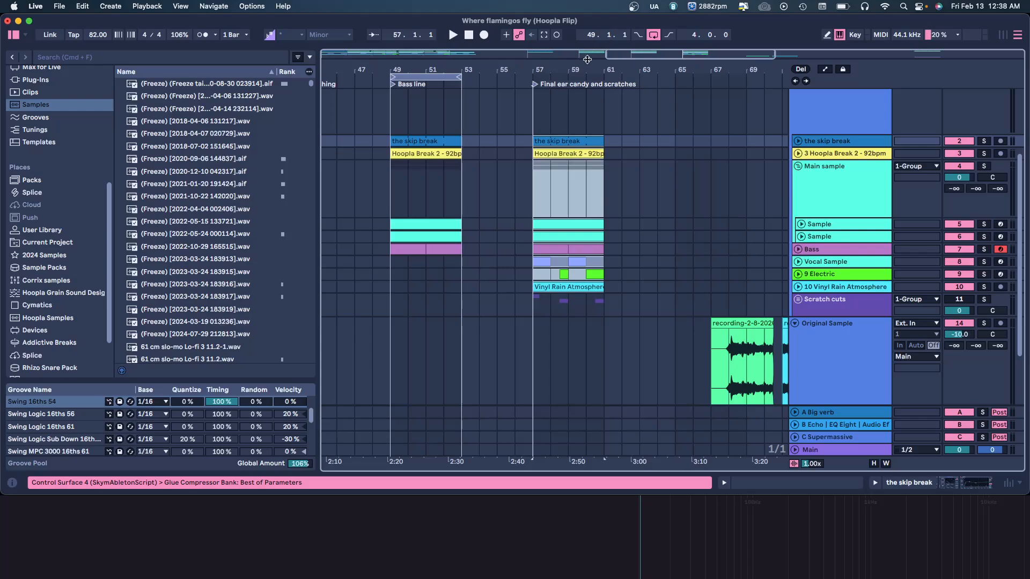
left_click_drag(587, 67, 643, 51)
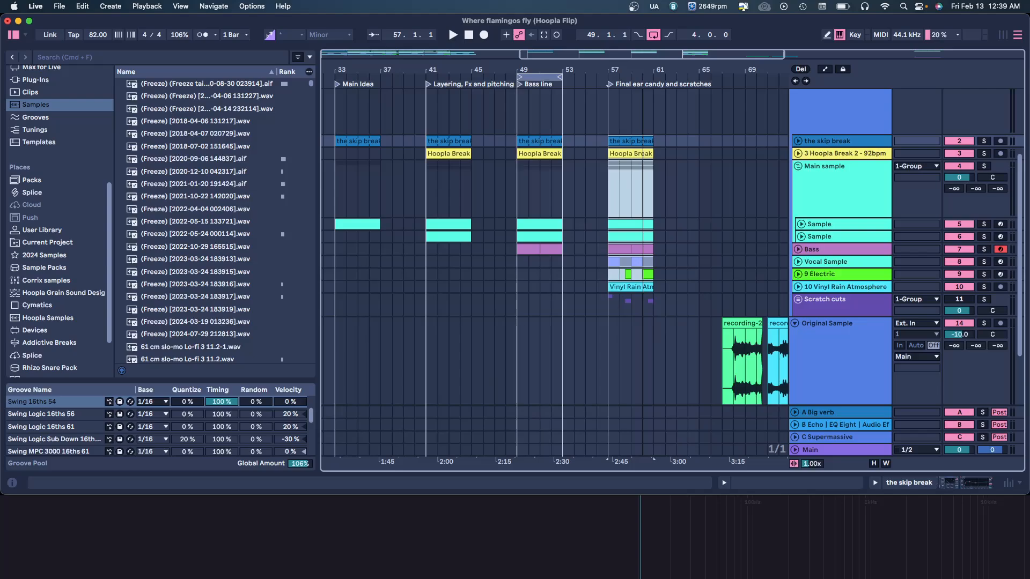
left_click_drag(643, 50, 723, 51)
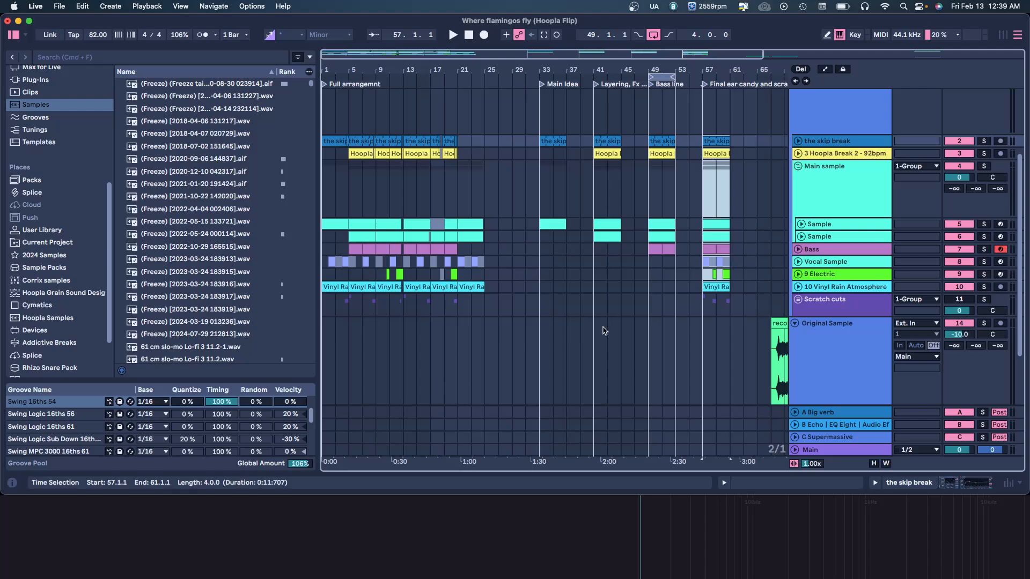
Step: Place the insert marker on the Original Sample track at bar 27 and then at bar 69, and examine the two original recordings
left_click(500, 325)
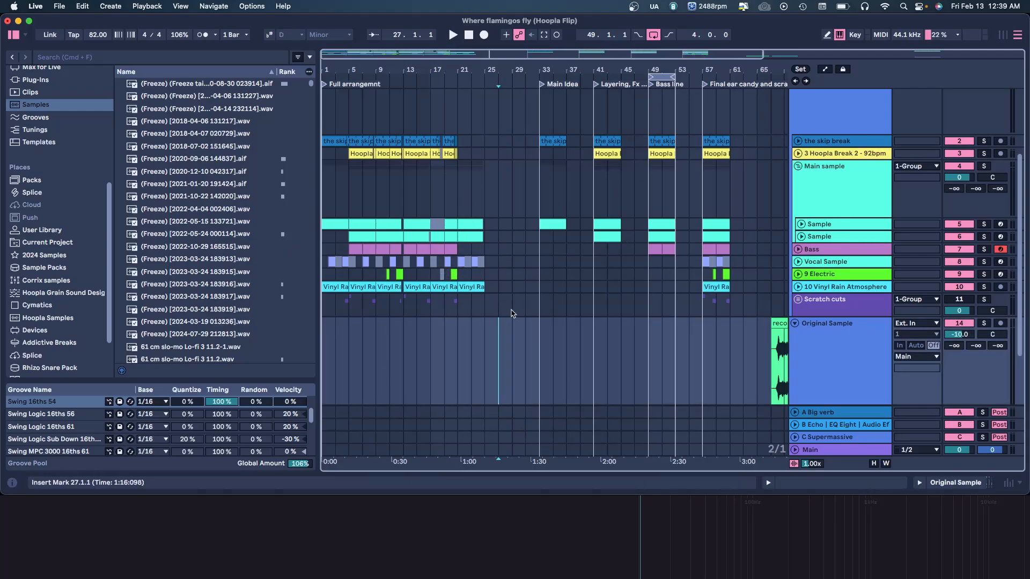
left_click(781, 348)
mouse_move(786, 66)
left_mouse_down()
mouse_move(785, 78)
mouse_move(545, 107)
mouse_move(660, 66)
left_mouse_up()
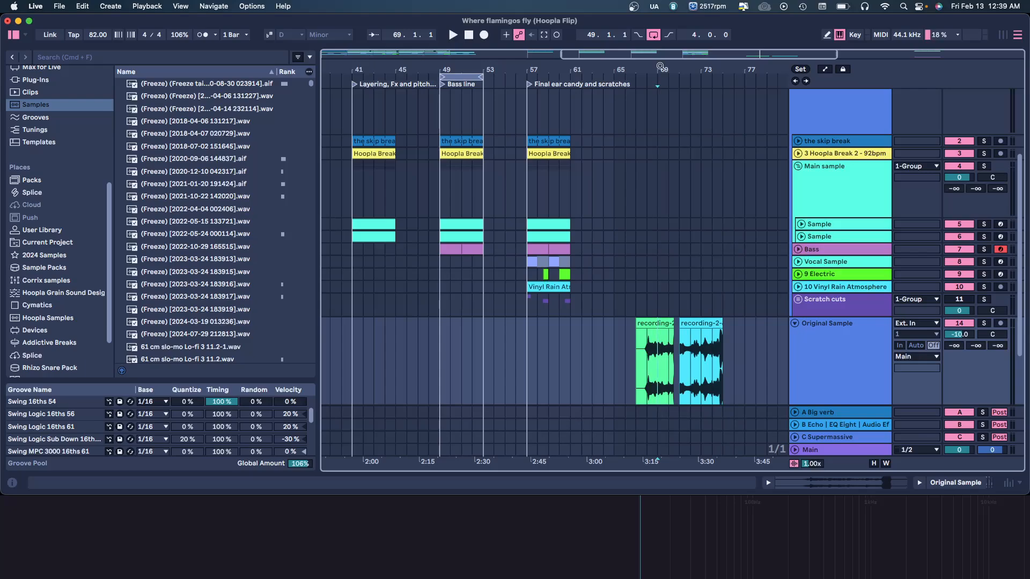
left_click_drag(660, 66, 769, 66)
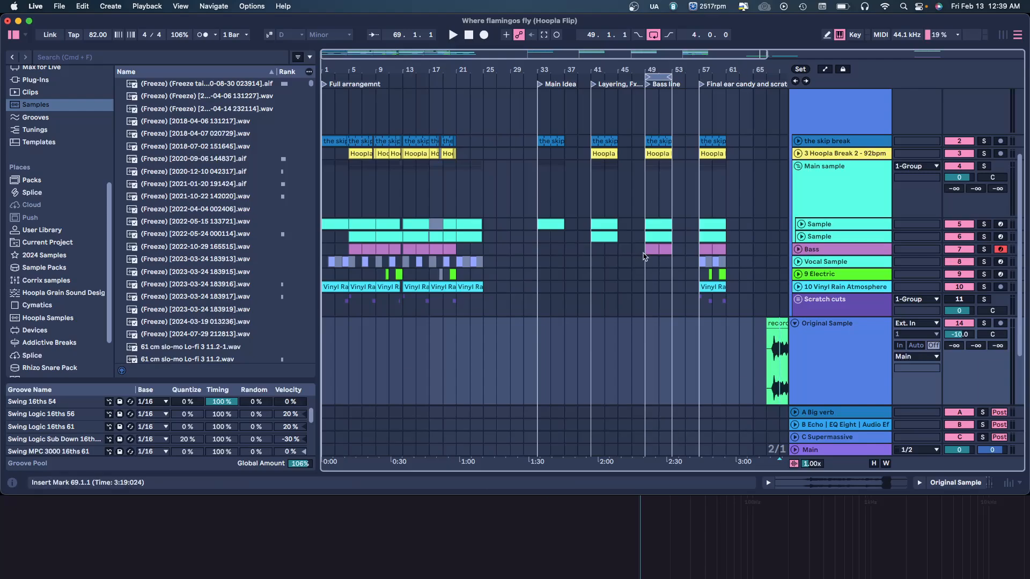
Step: Switch to Chrome, show the Samplette page beside the Sample extension page, and minimise the browser to return to Ableton Live
key("super+Tab")
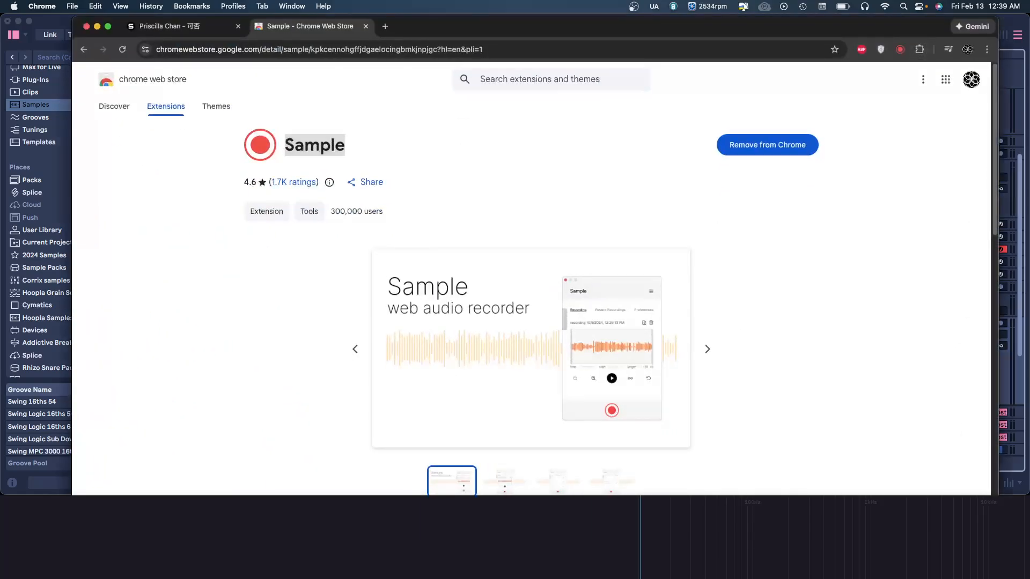
left_click(161, 26)
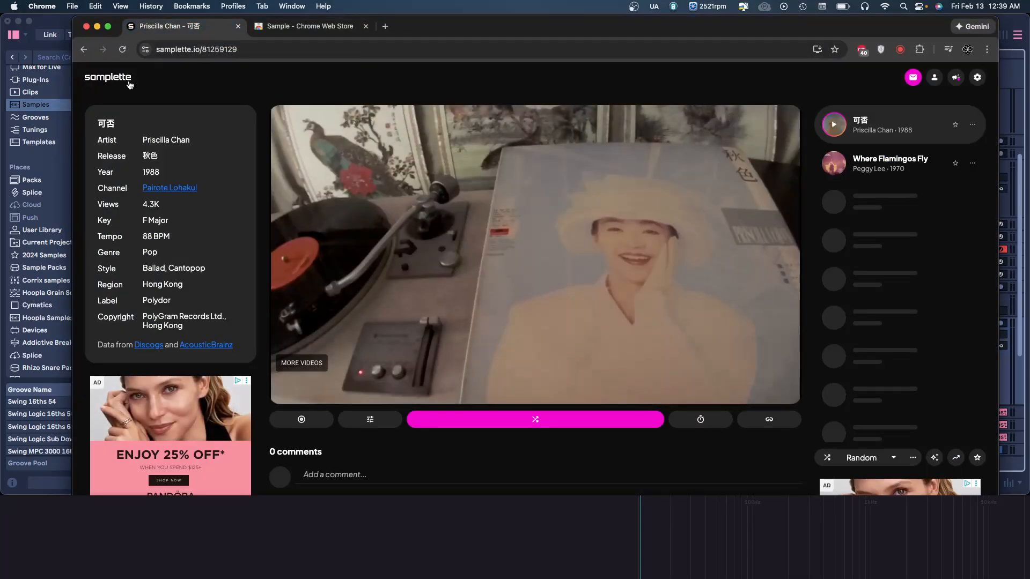
left_click(96, 26)
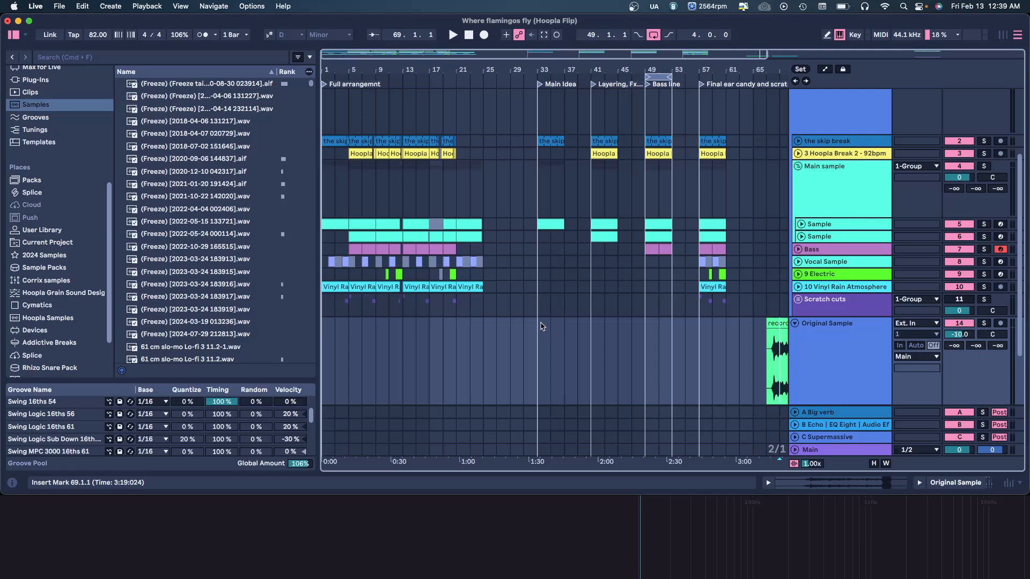